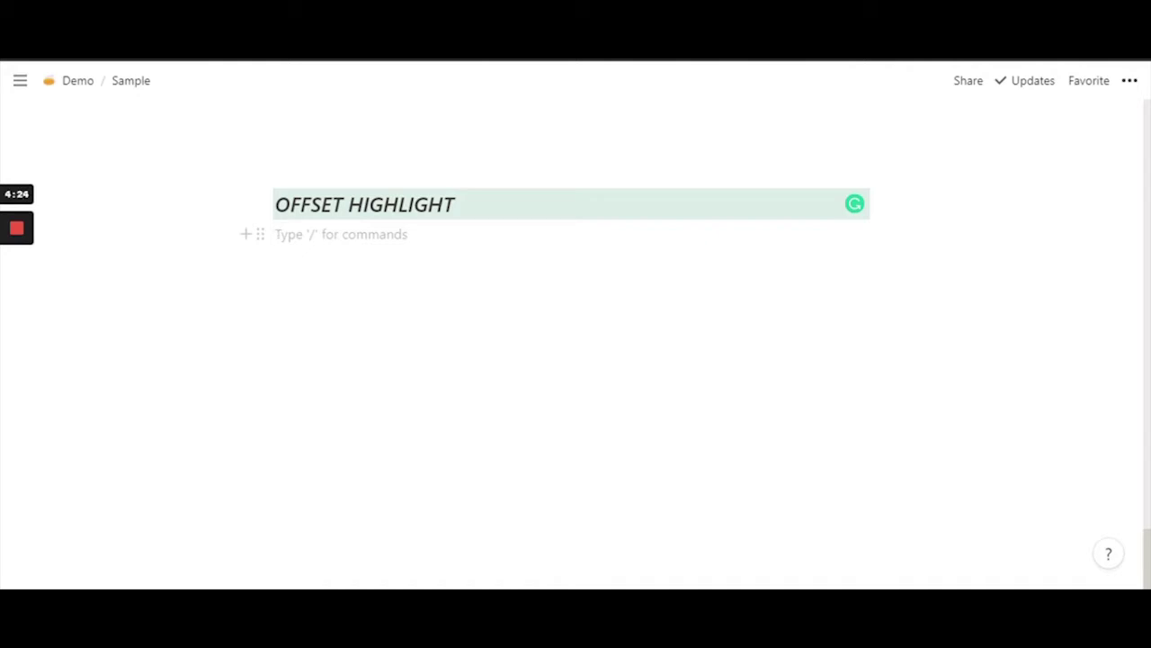
- Add an empty line below the OFFSET HIGHLIGHT heading and write \substack {\colorbox{lavender} under it
key(Return)
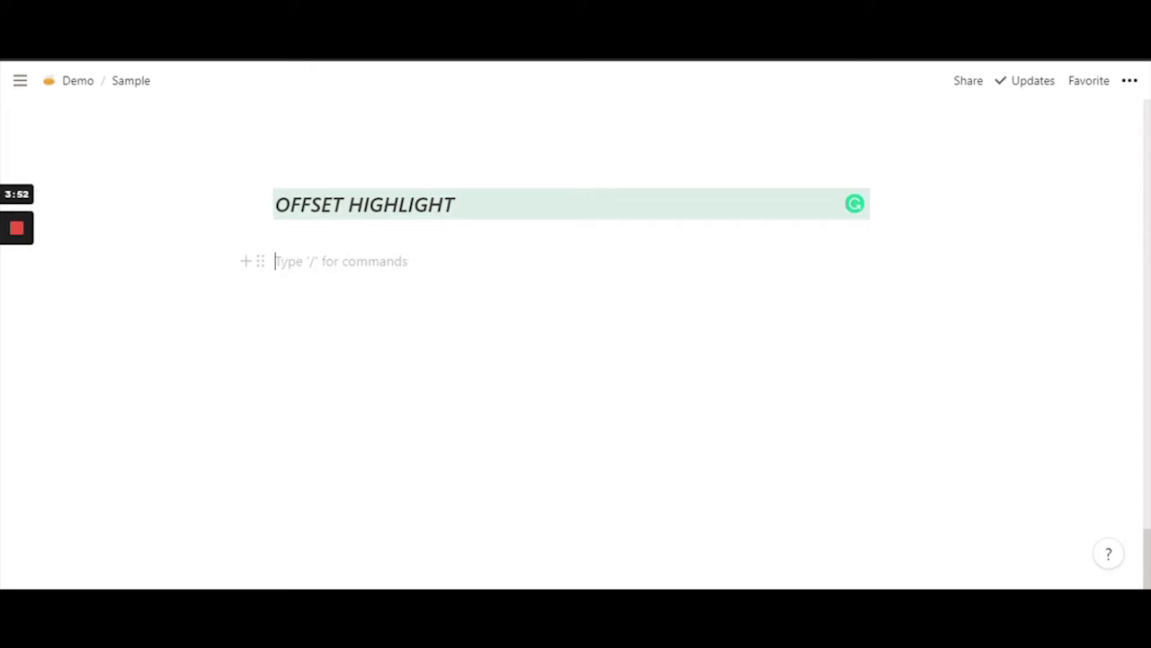
text(\sub)
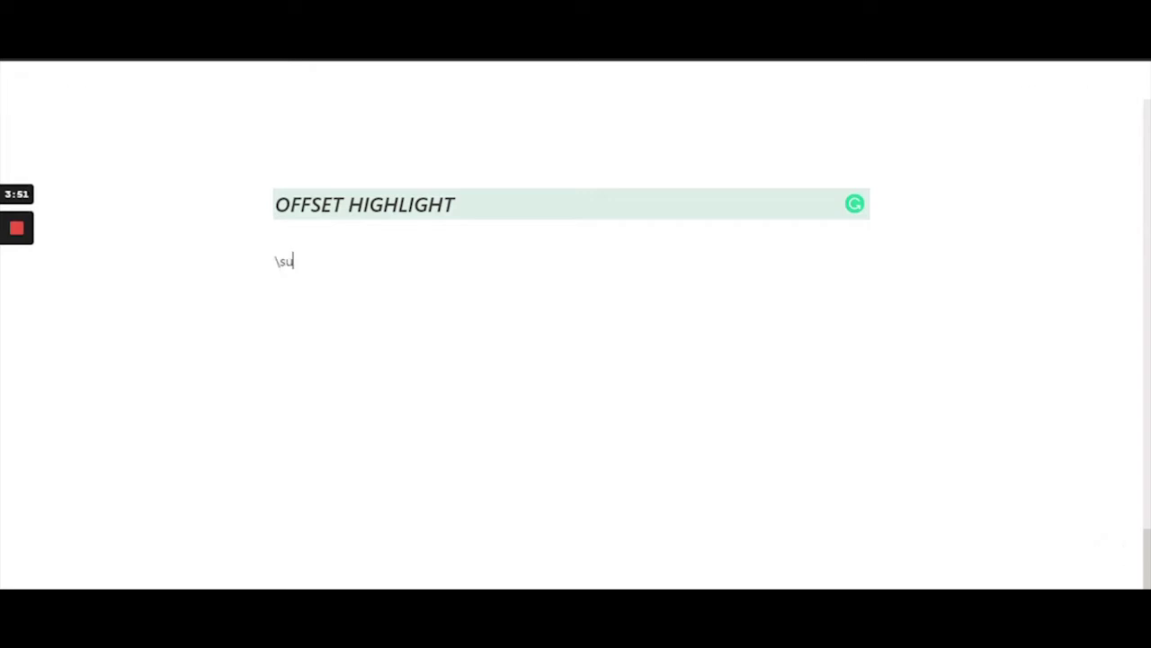
text(stack)
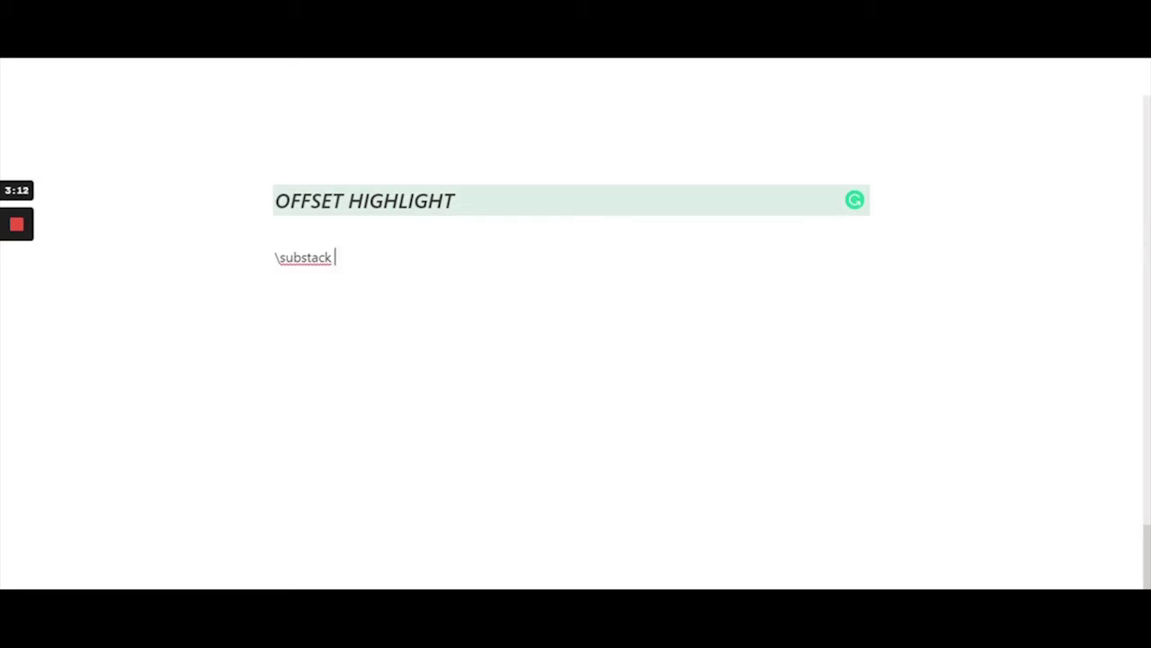
text({\)
text(colorbox)
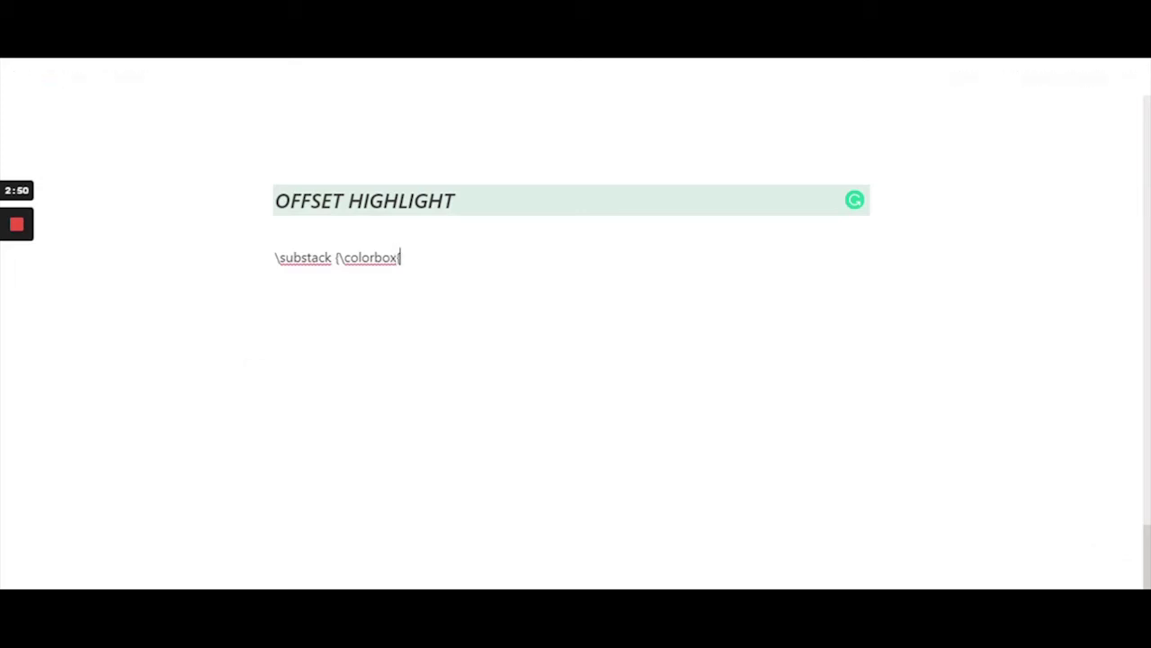
text({lavender)
key(Right)
- Add a second code line reading {\hspace{3.5em}
key(Return)
text({\)
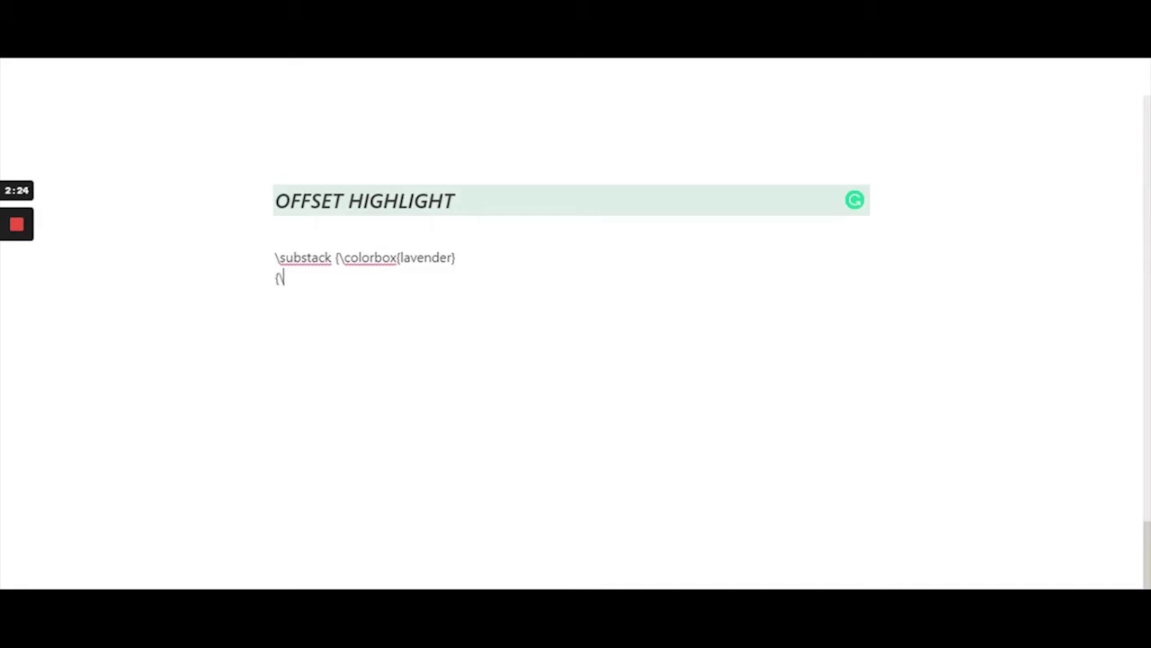
text(hspace)
text({})
text(3.5)
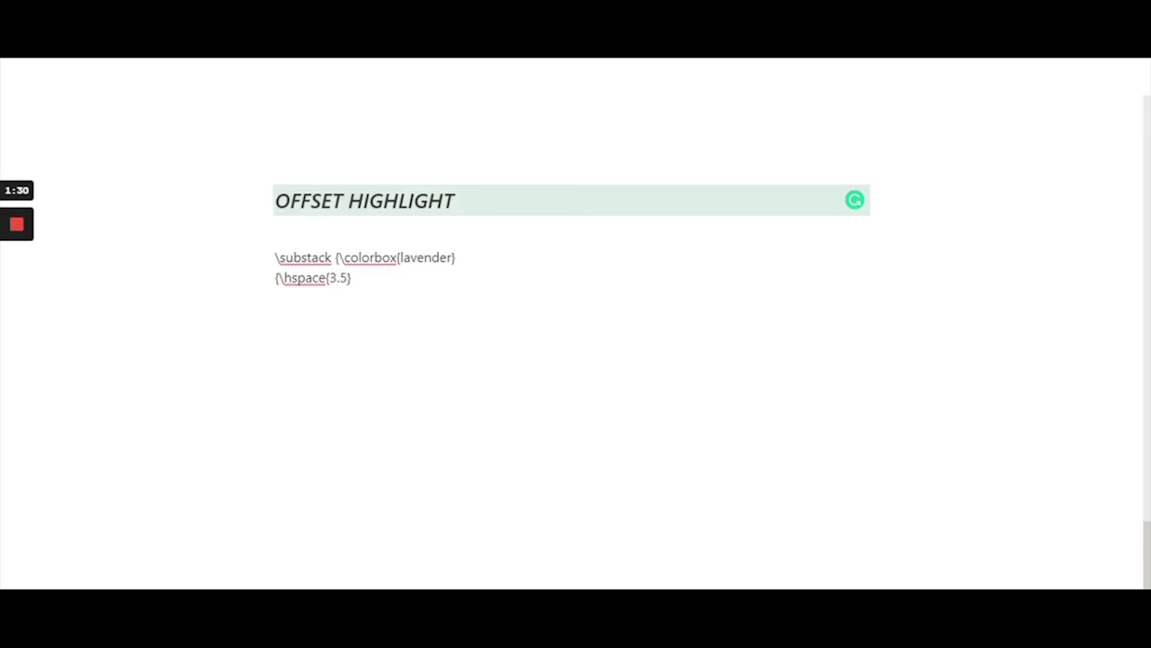
text(em)
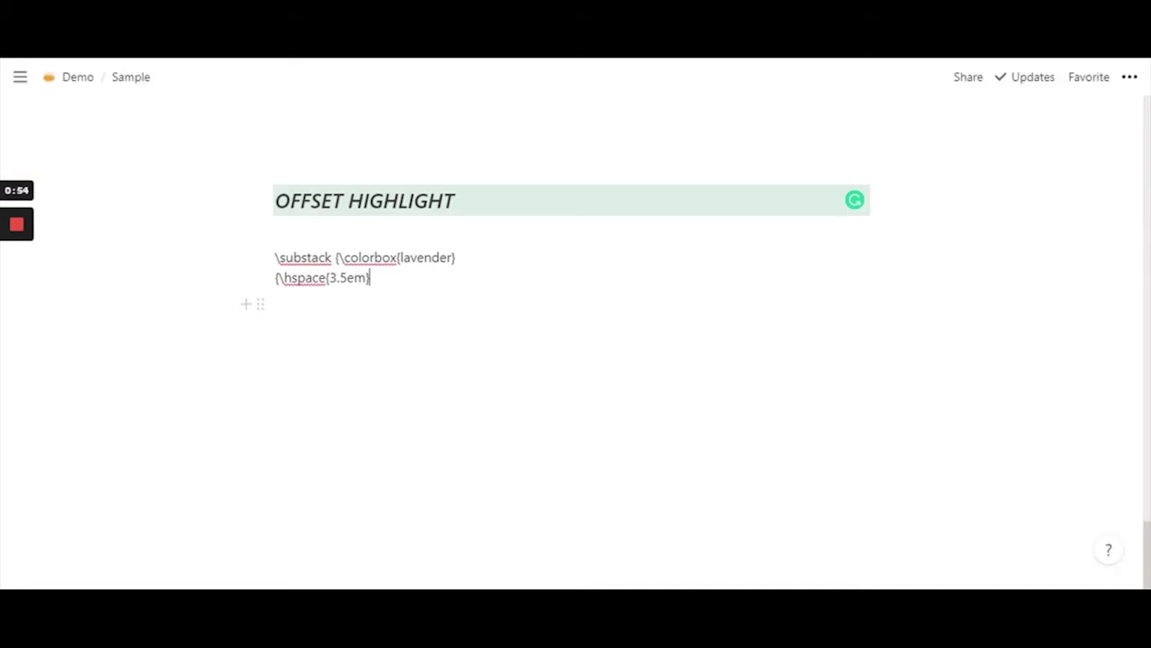
- Close the outer brace of the \hspace line and finish the line with \\
drag(329, 277, 366, 277)
click(328, 277)
click(279, 277)
click(370, 277)
text(})
drag(276, 277, 374, 278)
click(374, 277)
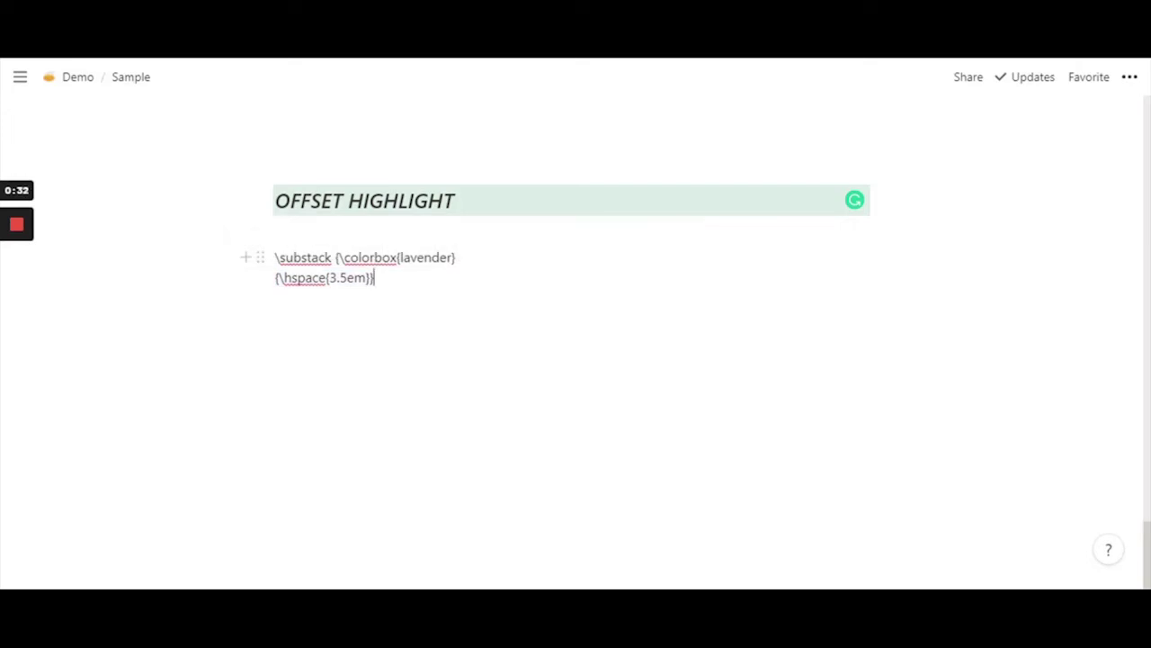
text(\\)
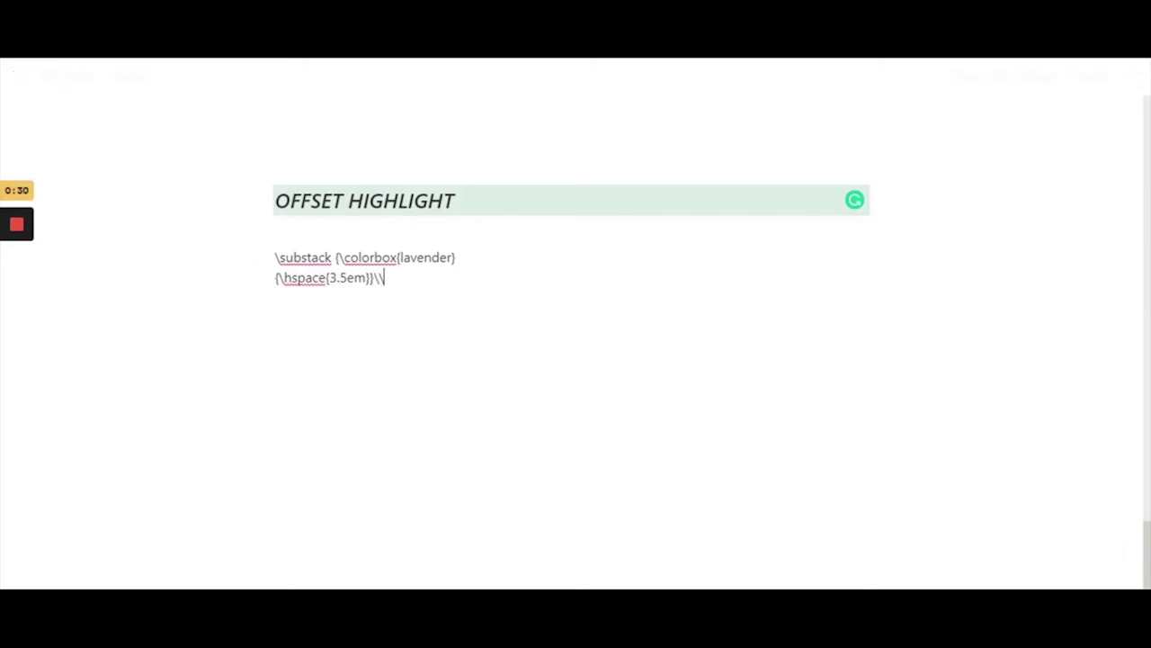
- Add a third code line reading [-0.9em]\normalsize\text{\color{grey}HELLO}}
key(shift+Return)
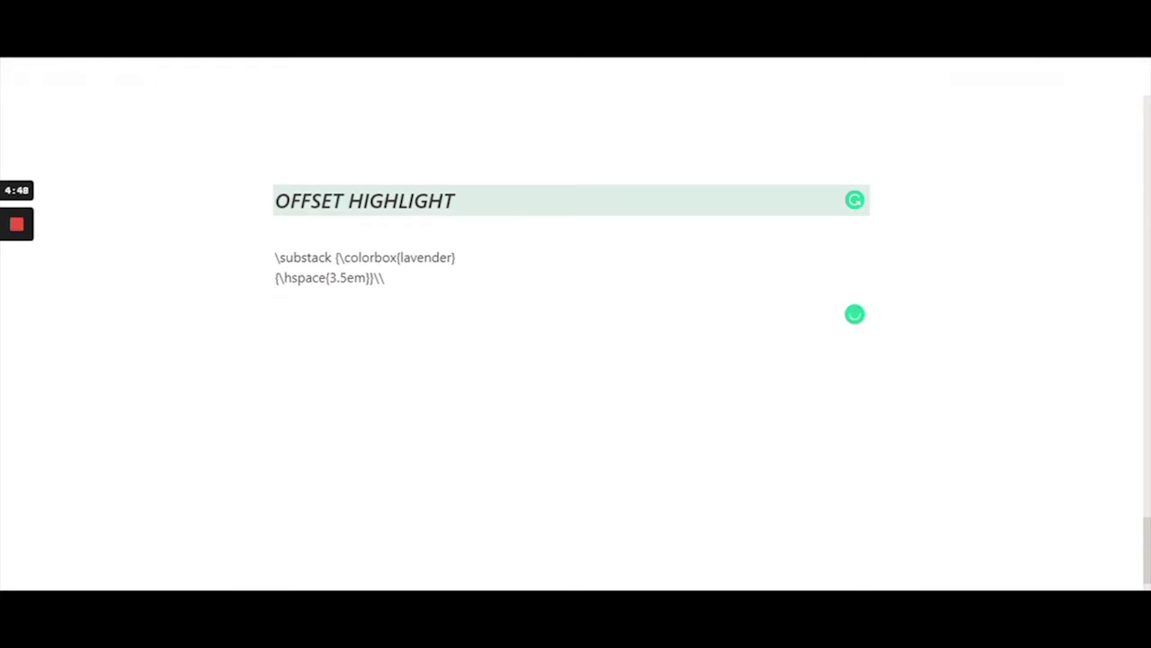
text(-0.9em])
text(\normal)
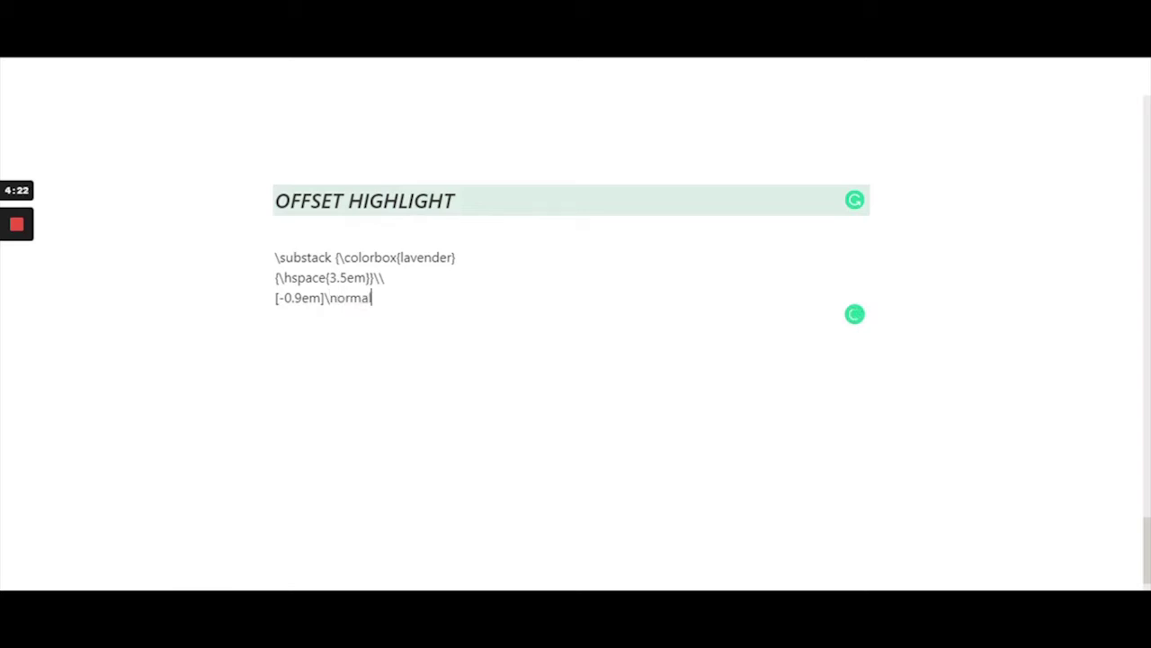
text(size\text)
text({\)
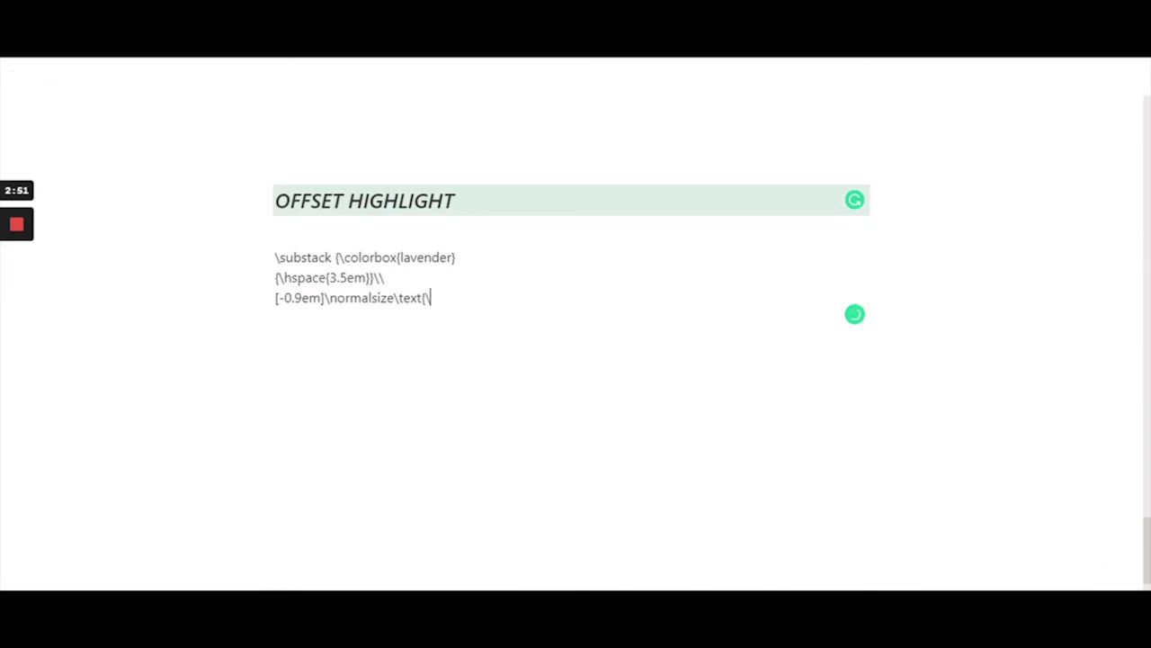
text(color{})
key(Left)
text(grey)
text(HELLO)
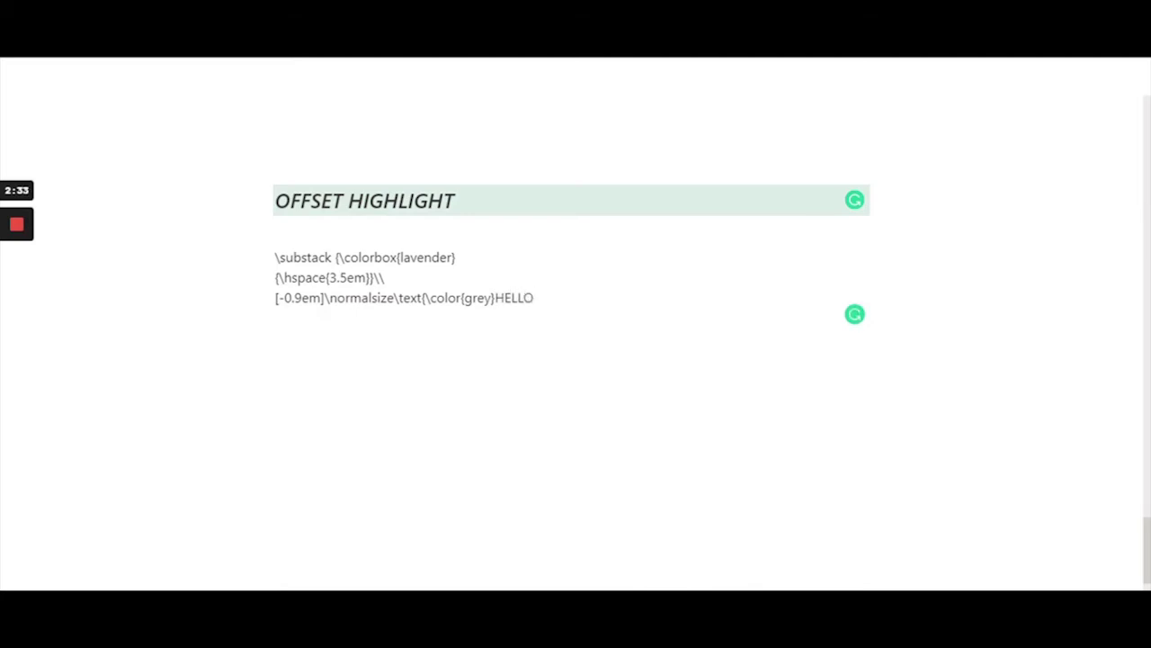
text(}})
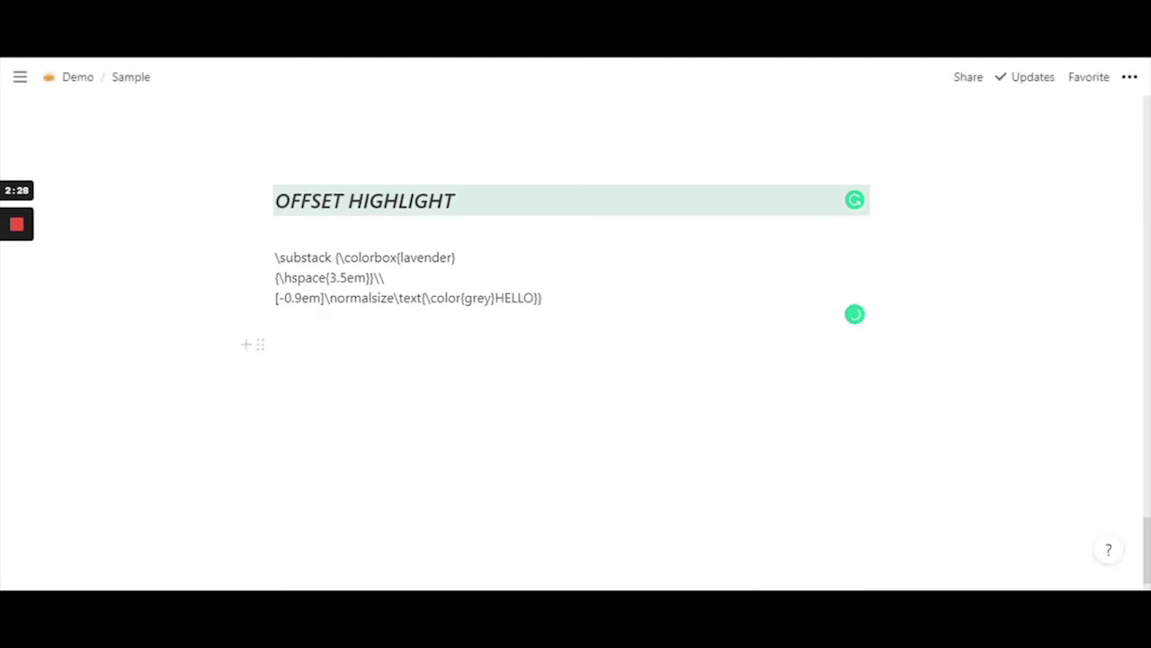
- Add a separate text line HELLO below the code and copy the whole three-line code
key(Return)
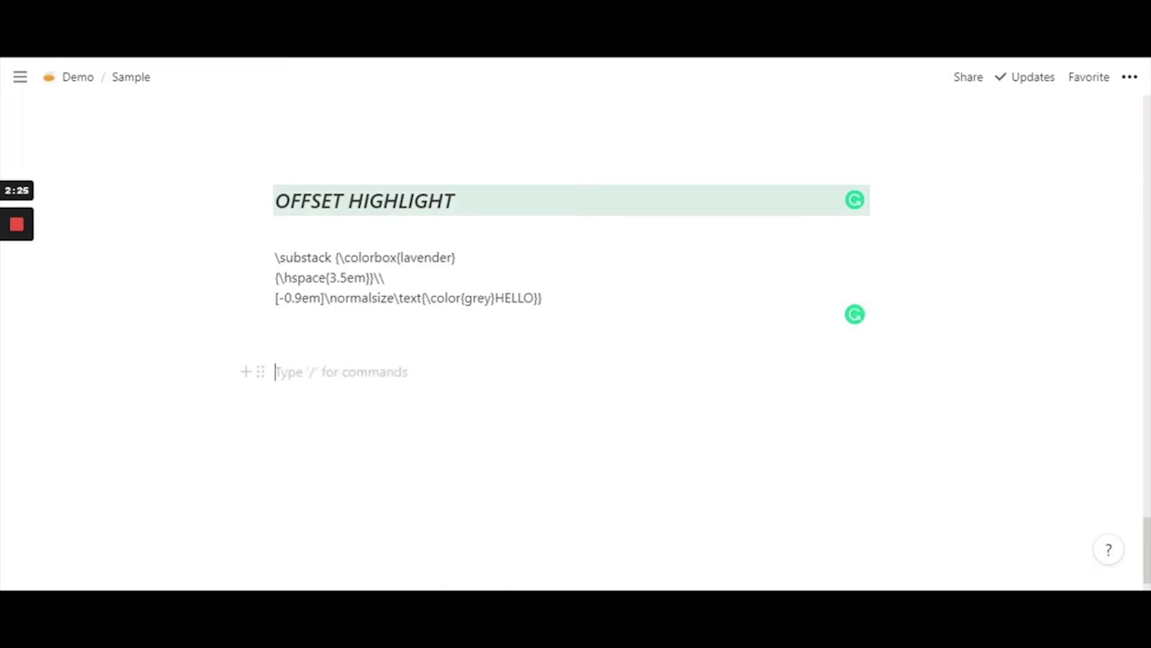
text(HELLO)
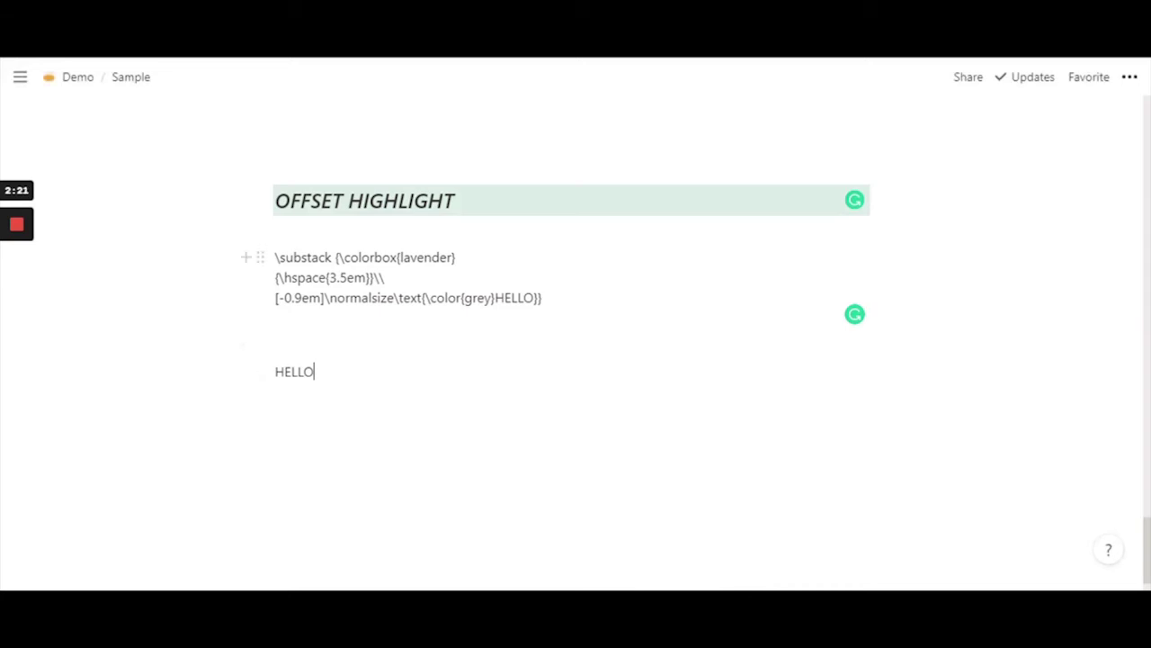
drag(275, 257, 357, 272)
click(335, 258)
drag(275, 257, 543, 297)
key(ctrl+c)
click(476, 298)
click(260, 257)
mouse_move(224, 203)
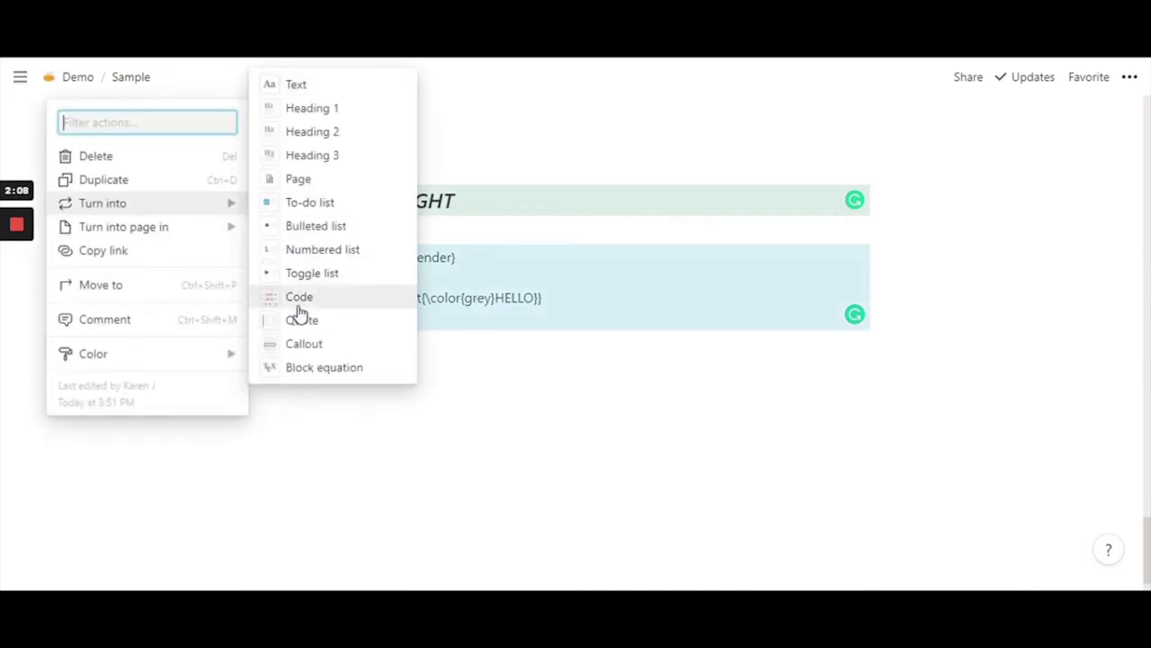
key(Escape)
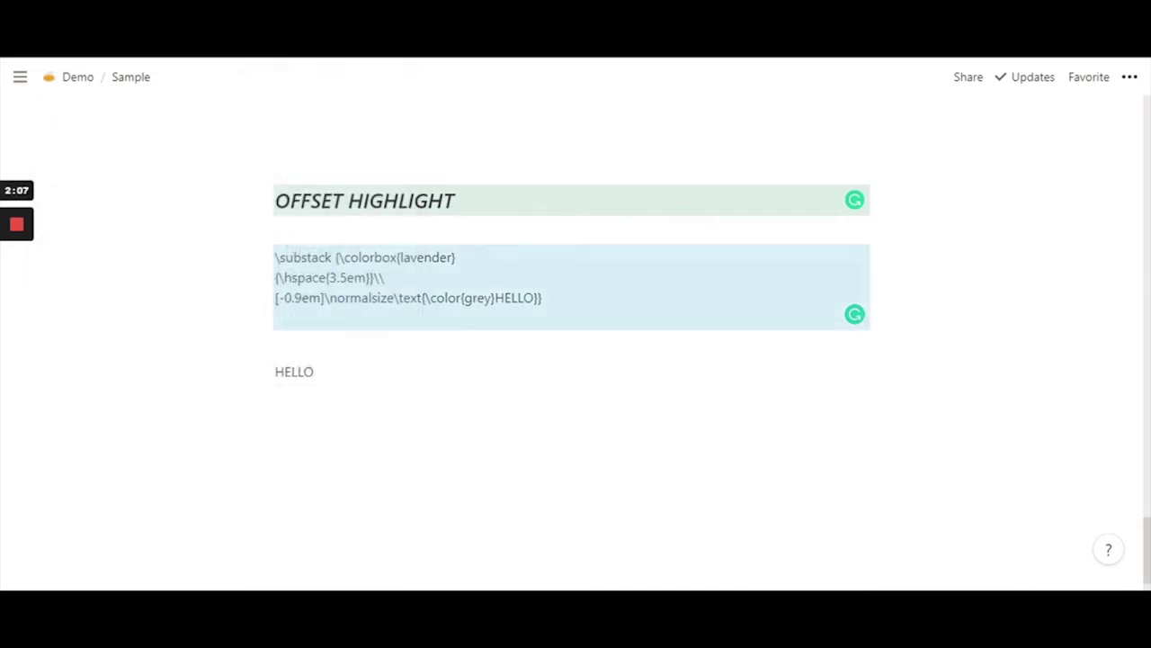
scroll(270, 338, down, 1)
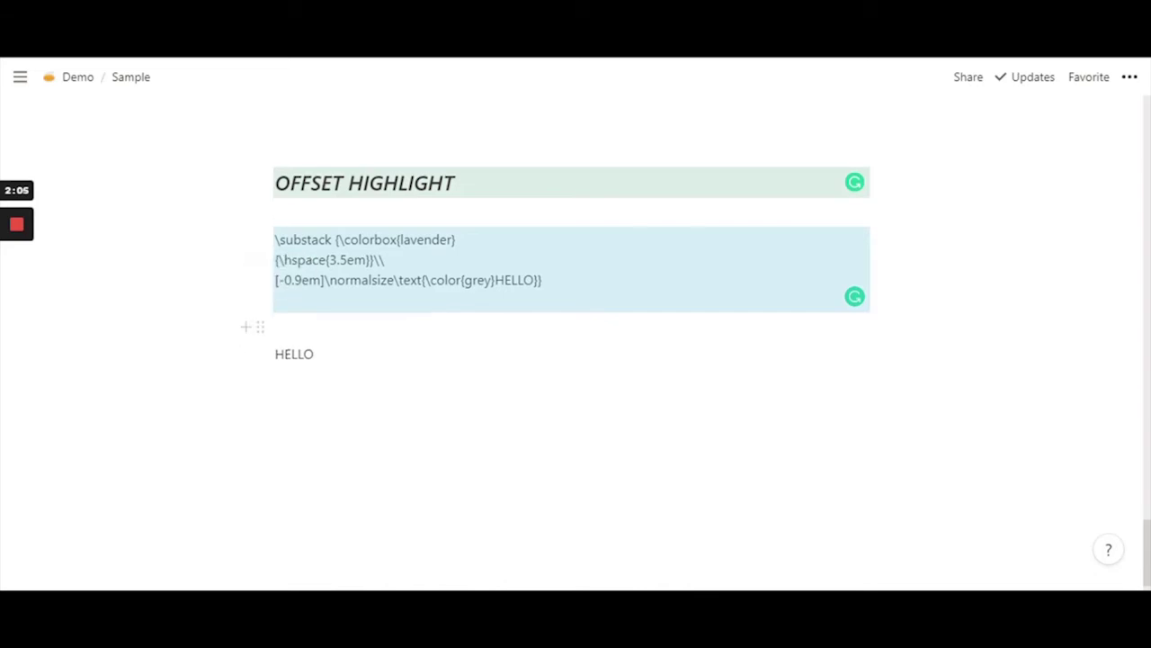
scroll(270, 338, down, 1)
scroll(270, 296, up, 2)
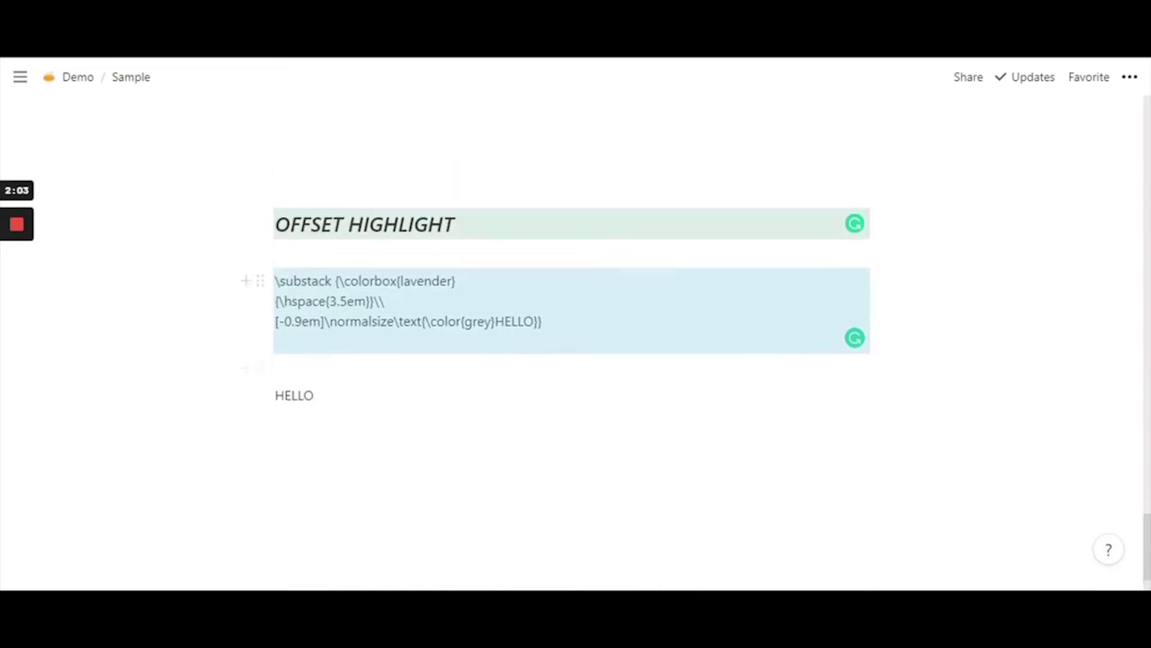
- Turn the word HELLO below the code into an inline equation and replace its formula with the copied code
click(297, 367)
double_click(294, 395)
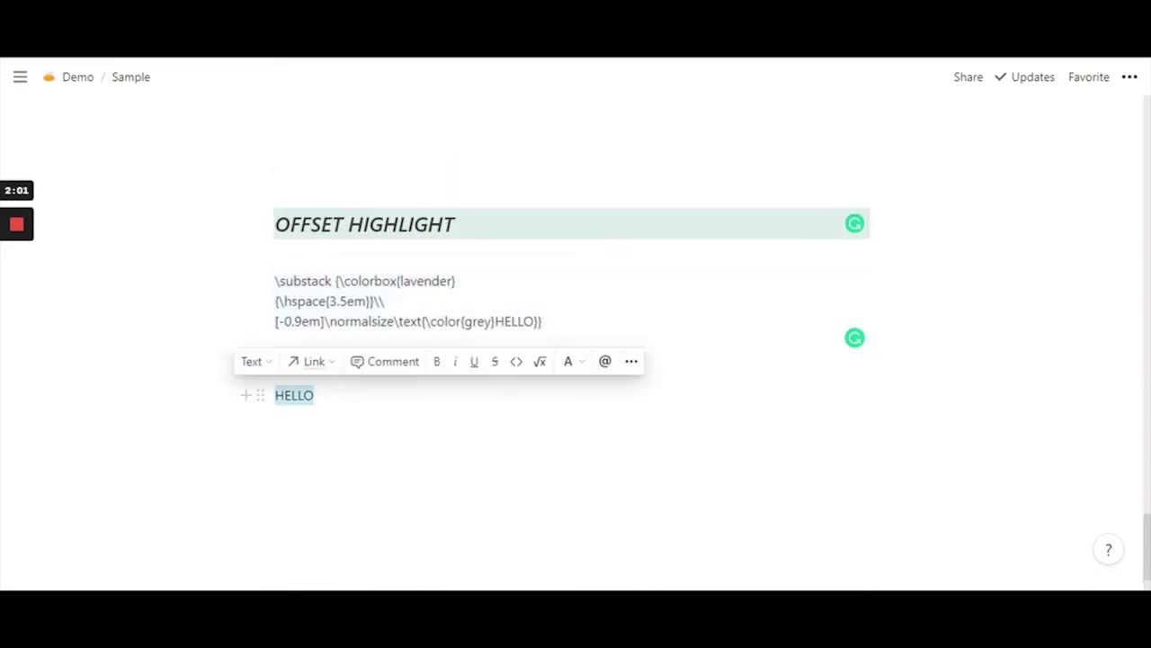
click(544, 363)
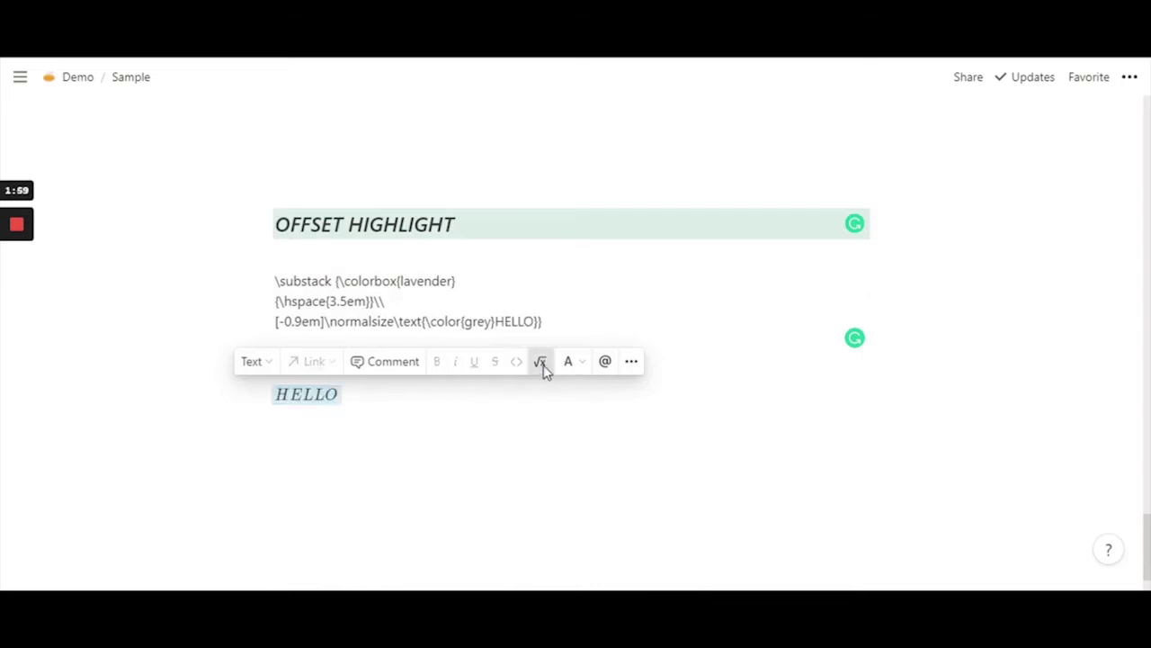
key(ctrl+v)
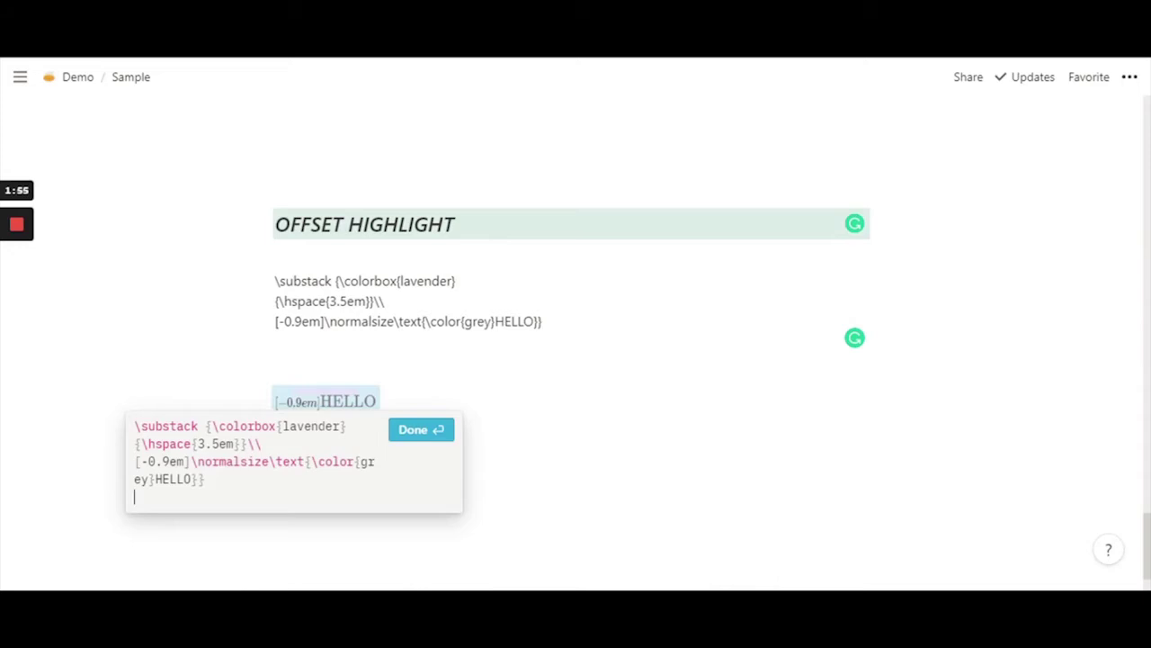
click(427, 436)
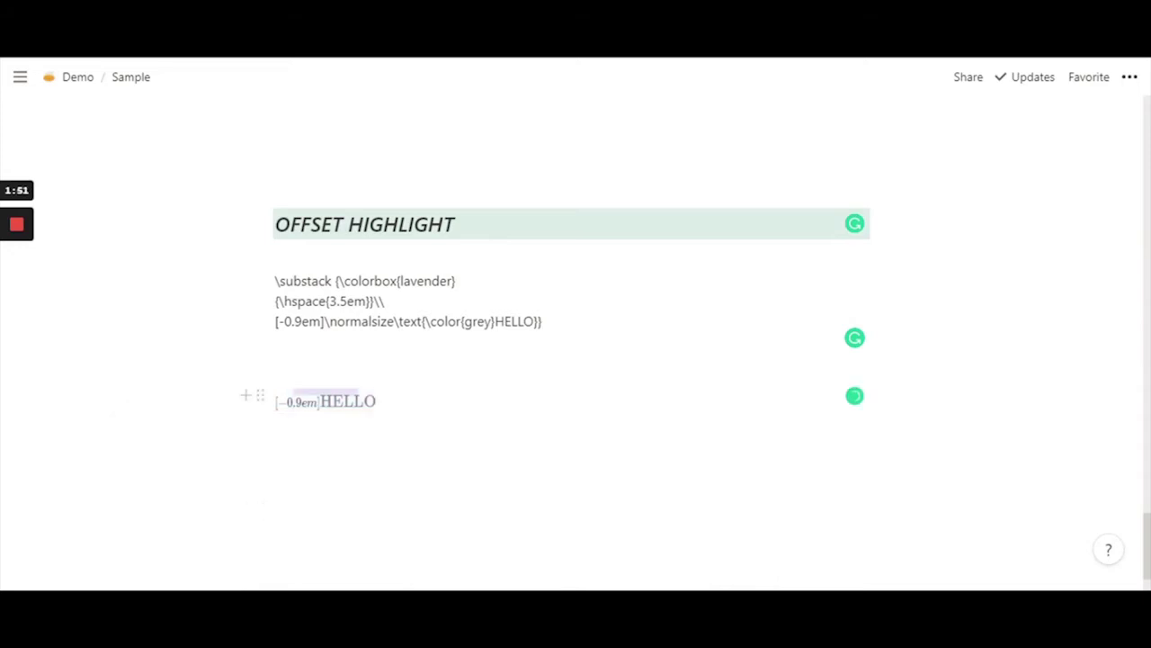
- Remove the space after \substack and the line break before [-0.9em] in the HELLO equation's code
click(324, 406)
click(295, 444)
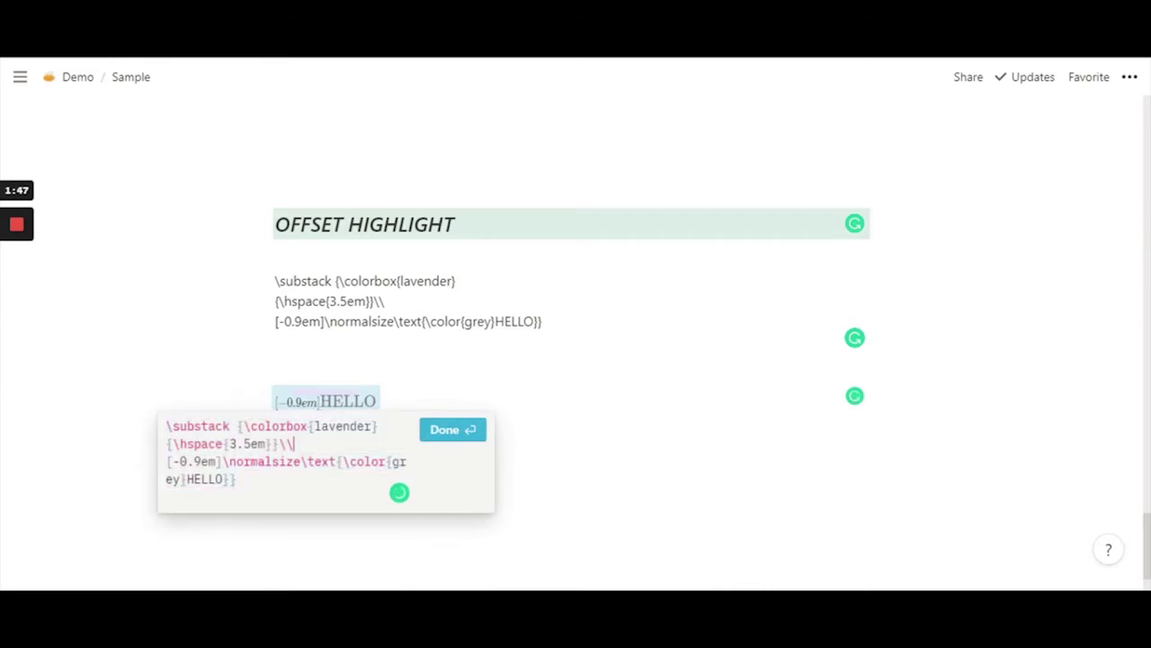
click(237, 425)
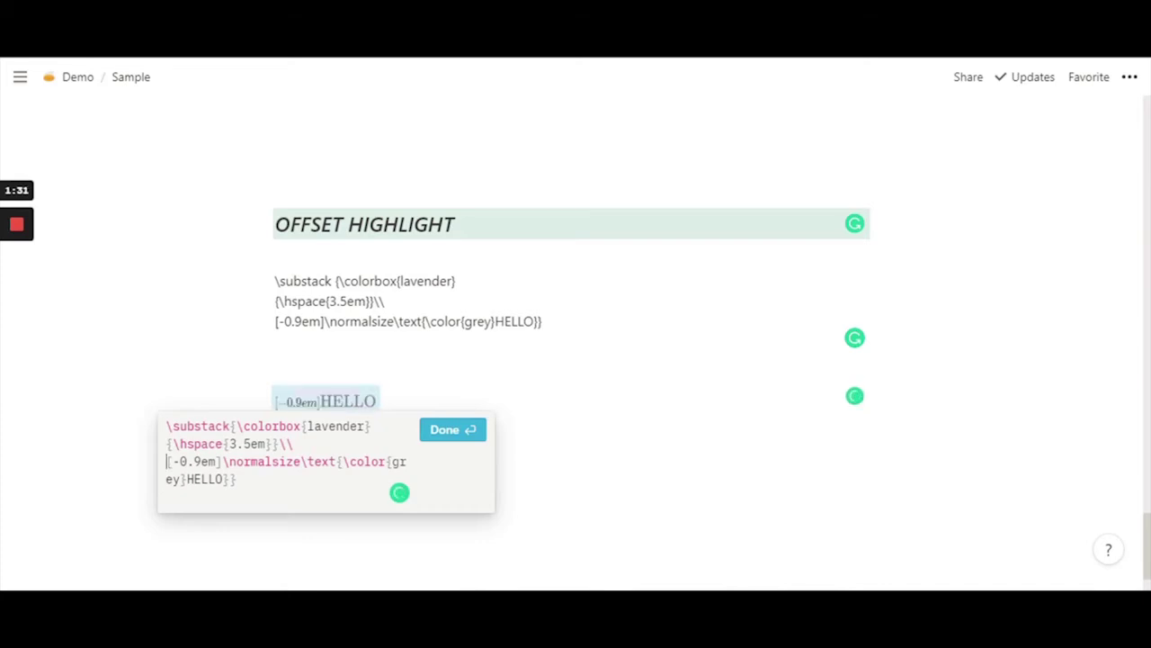
key(BackSpace)
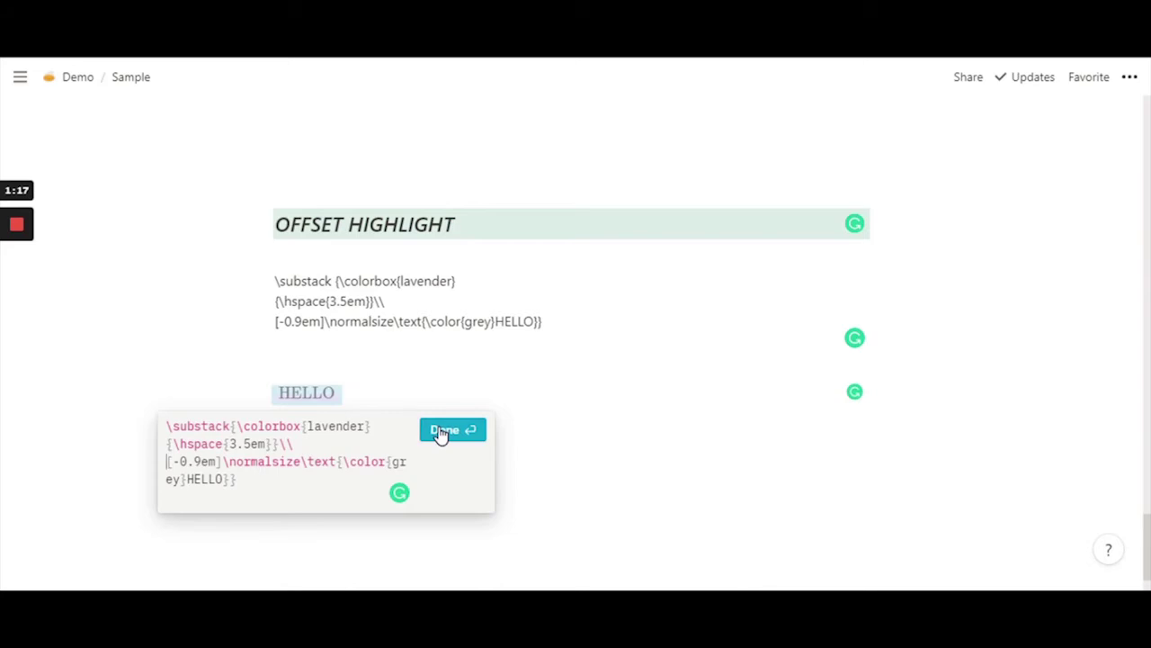
key(Return)
- Turn the HELLO equation's block into a Heading 1
click(275, 476)
scroll(572, 341, down, 1)
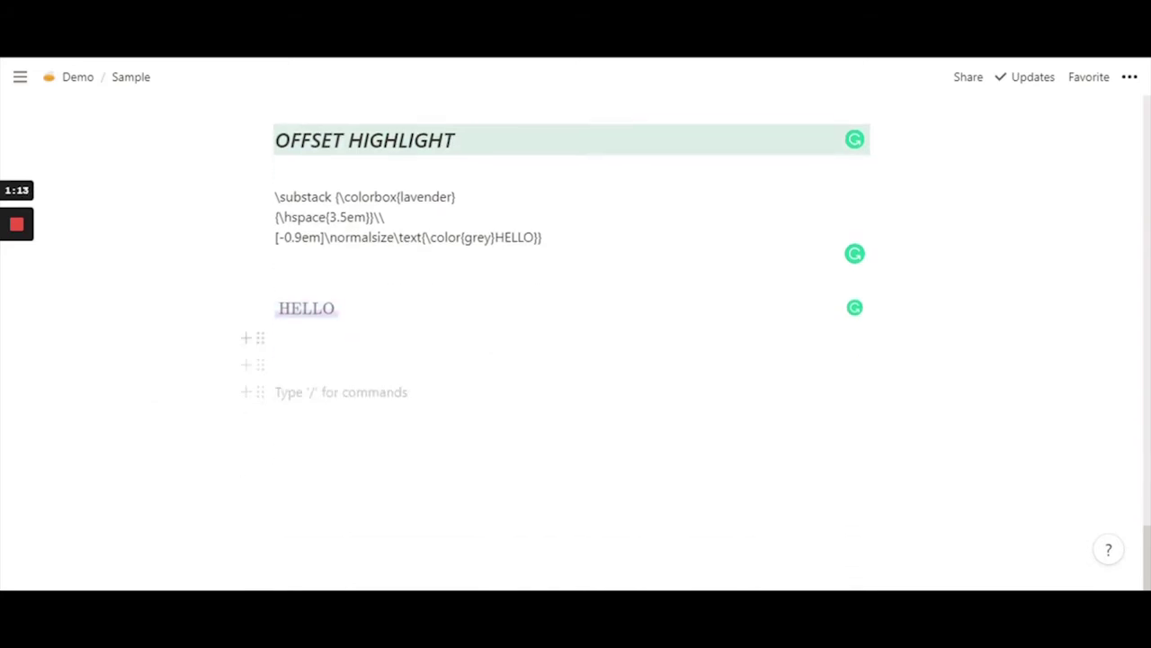
click(259, 310)
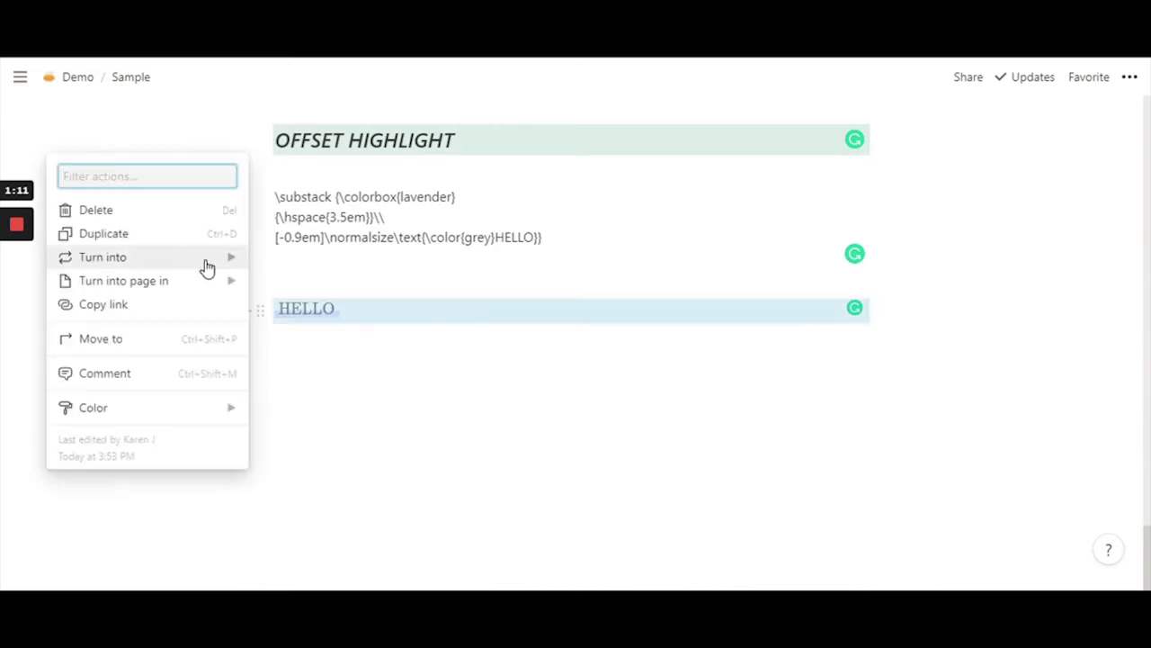
mouse_move(206, 261)
click(349, 142)
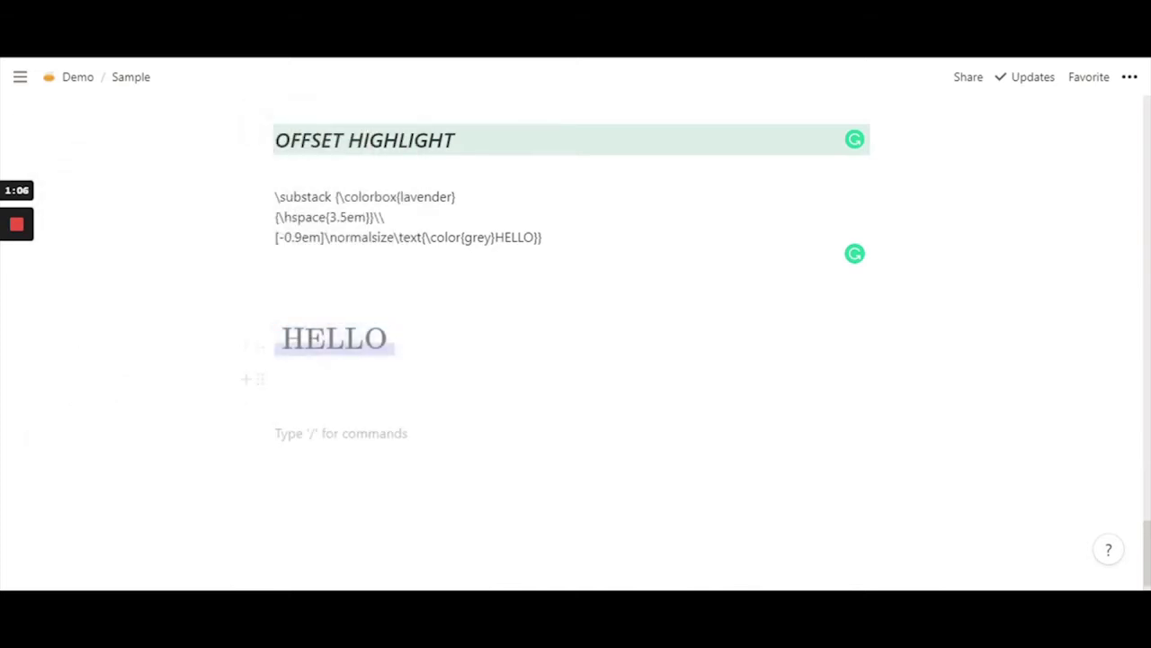
- Set the \hspace value in the HELLO heading's equation to 4.5em
scroll(571, 341, up, 1)
scroll(571, 342, down, 1)
click(334, 340)
click(246, 435)
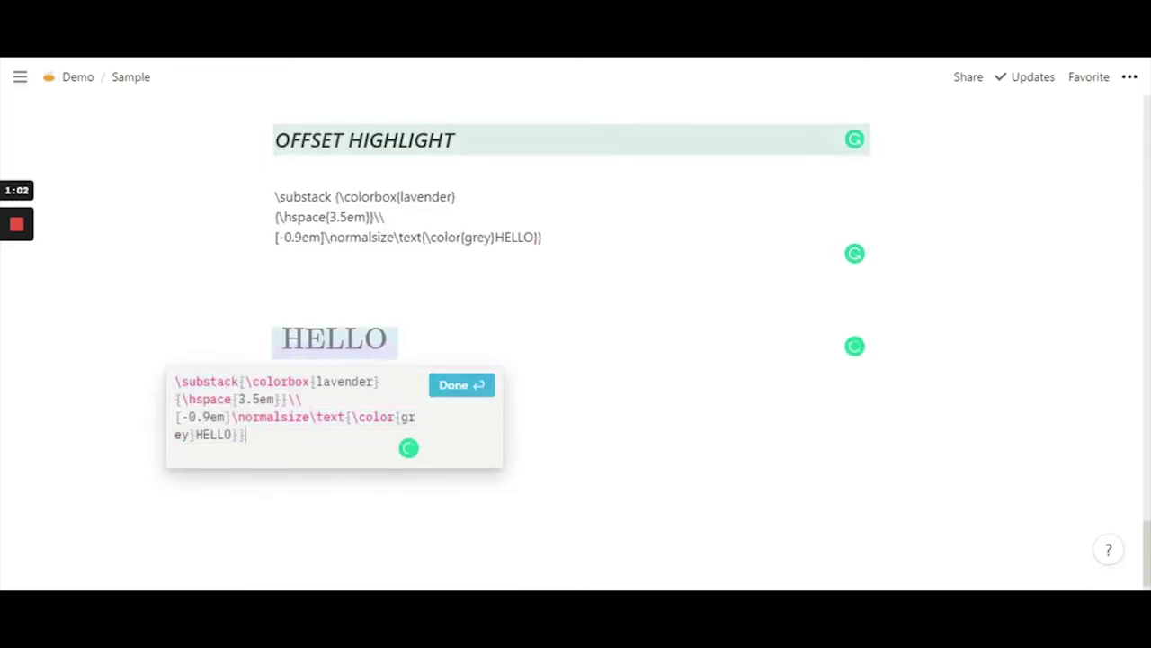
click(246, 398)
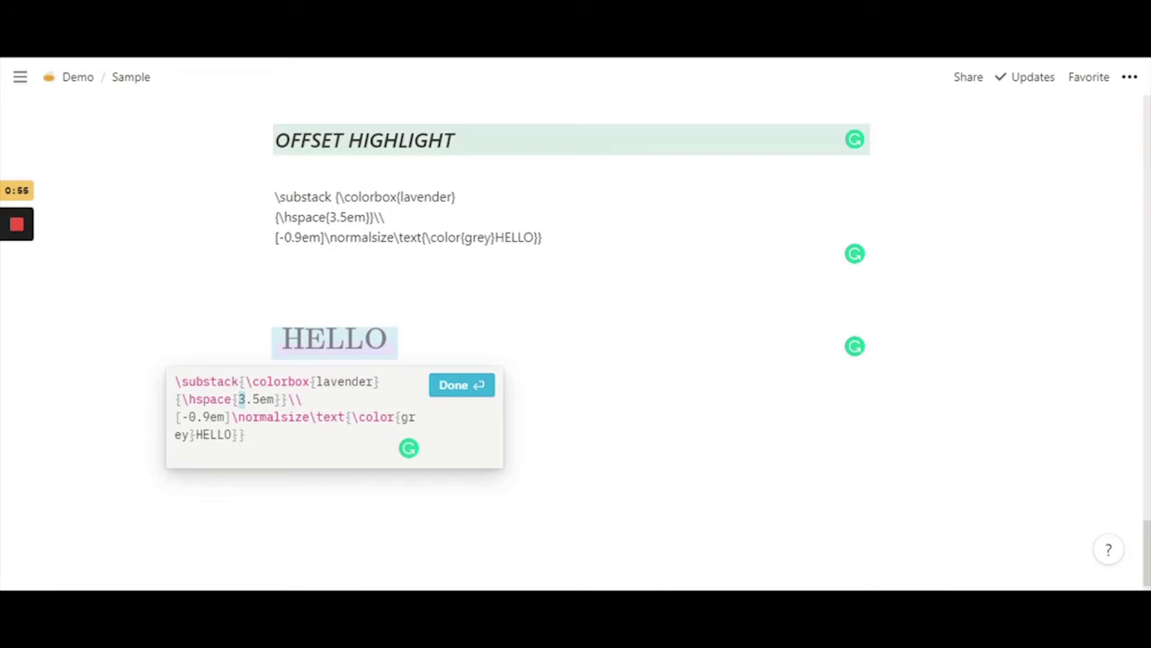
text(4)
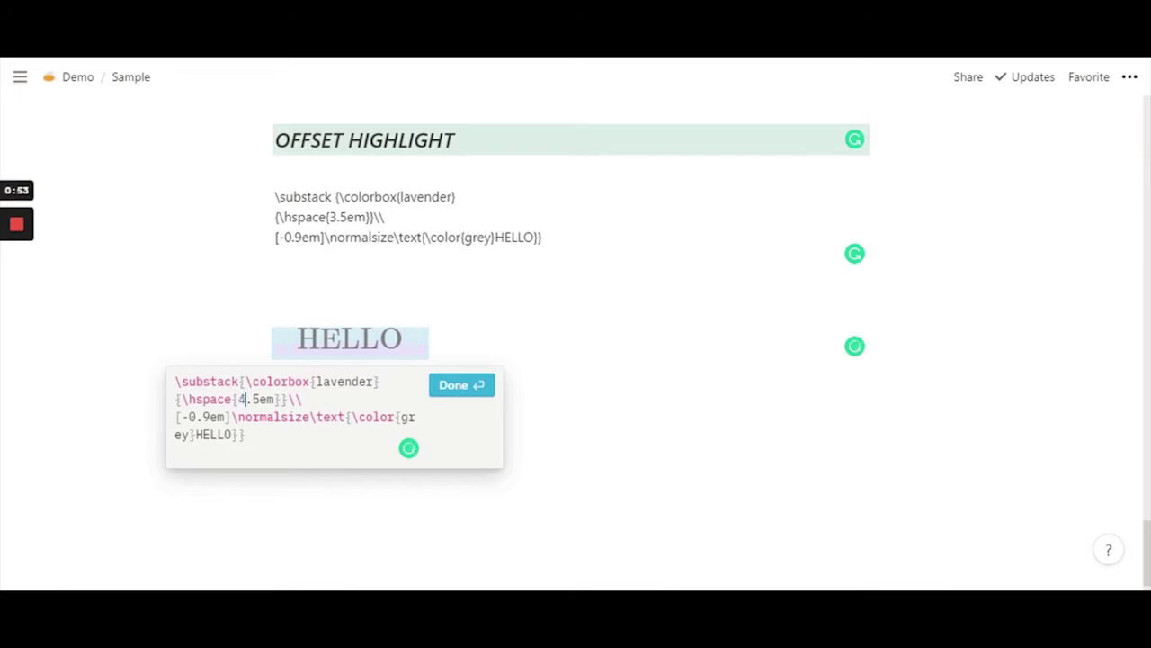
drag(239, 398, 281, 399)
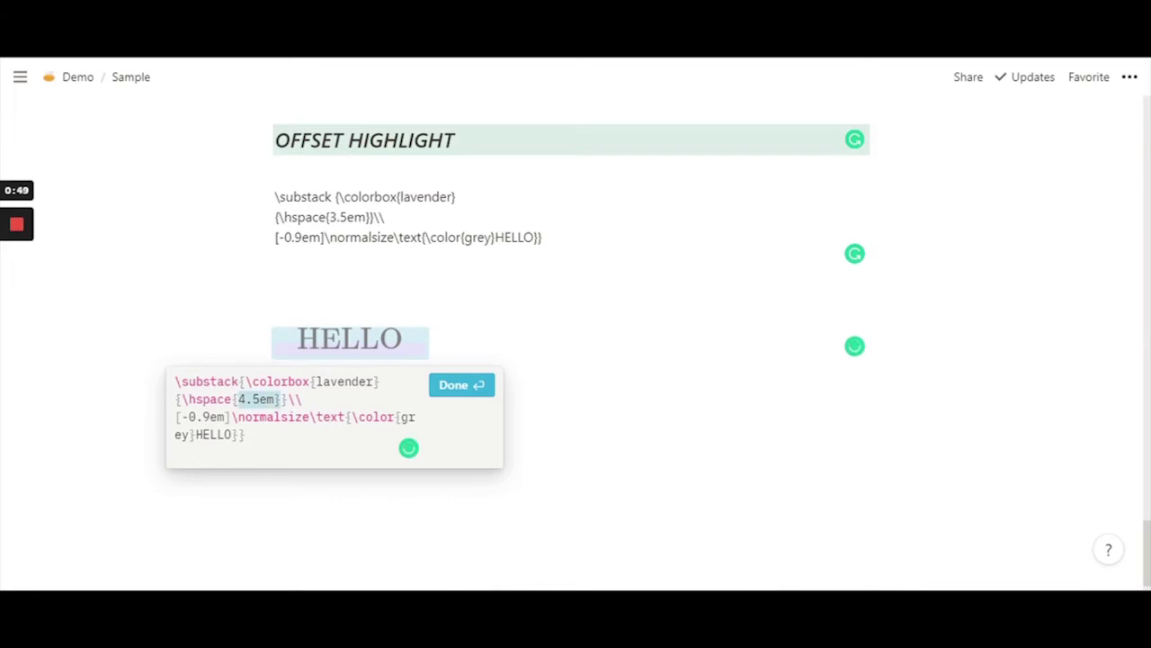
click(453, 388)
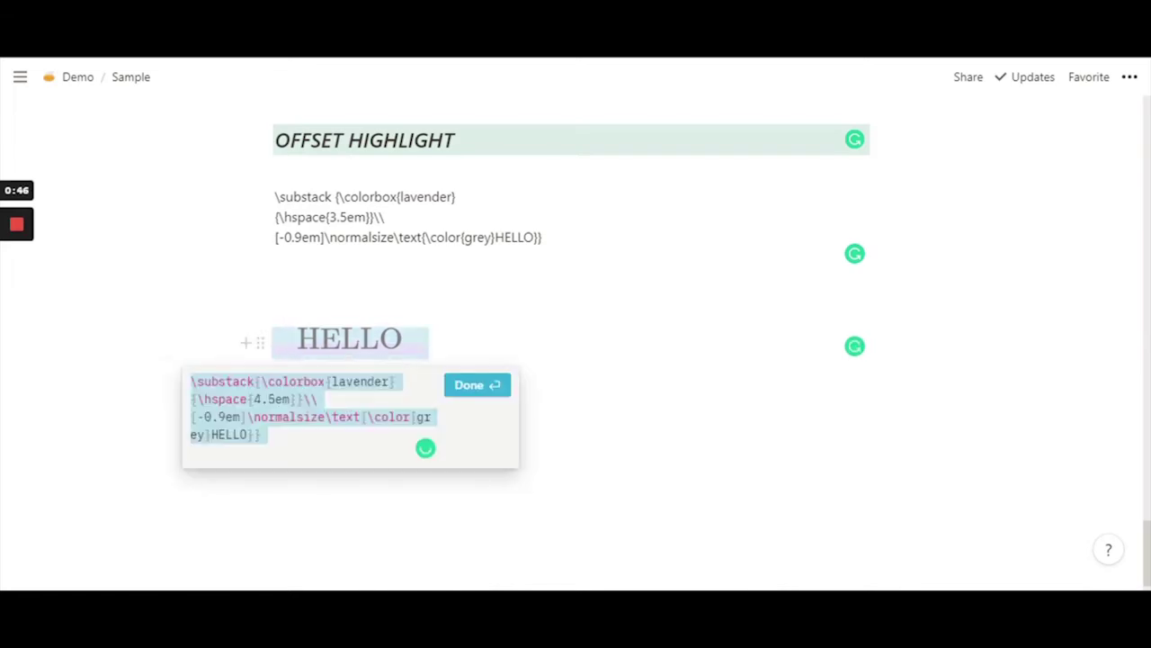
- Set the \hspace value in the HELLO heading's equation to 5.5em
click(267, 382)
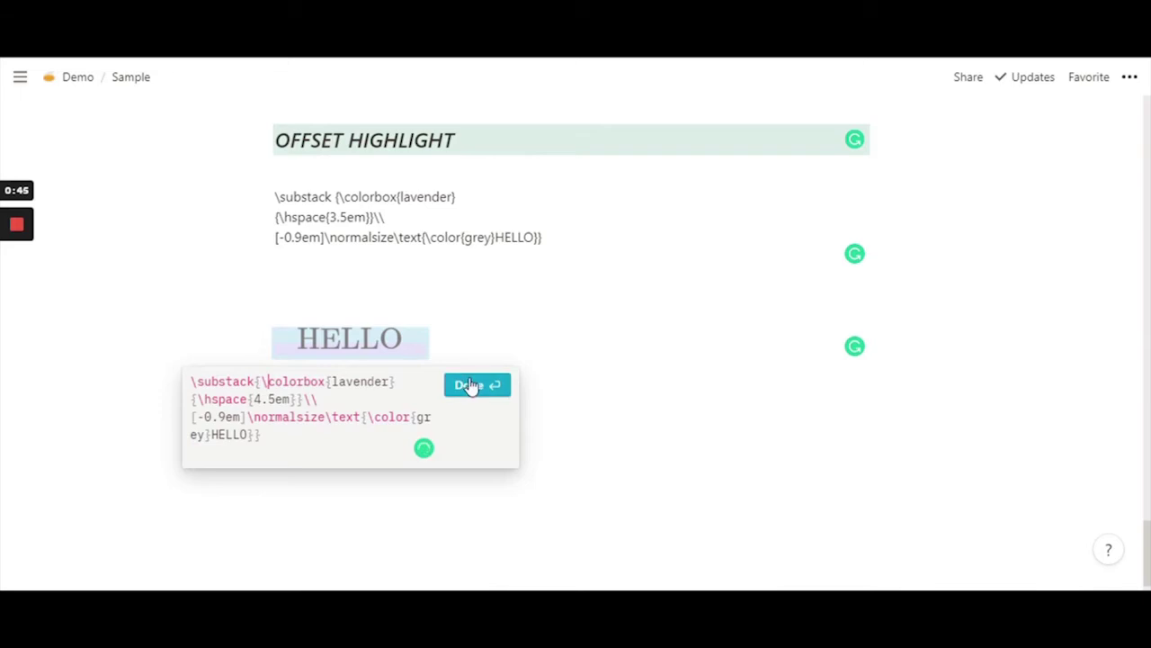
click(471, 388)
click(341, 352)
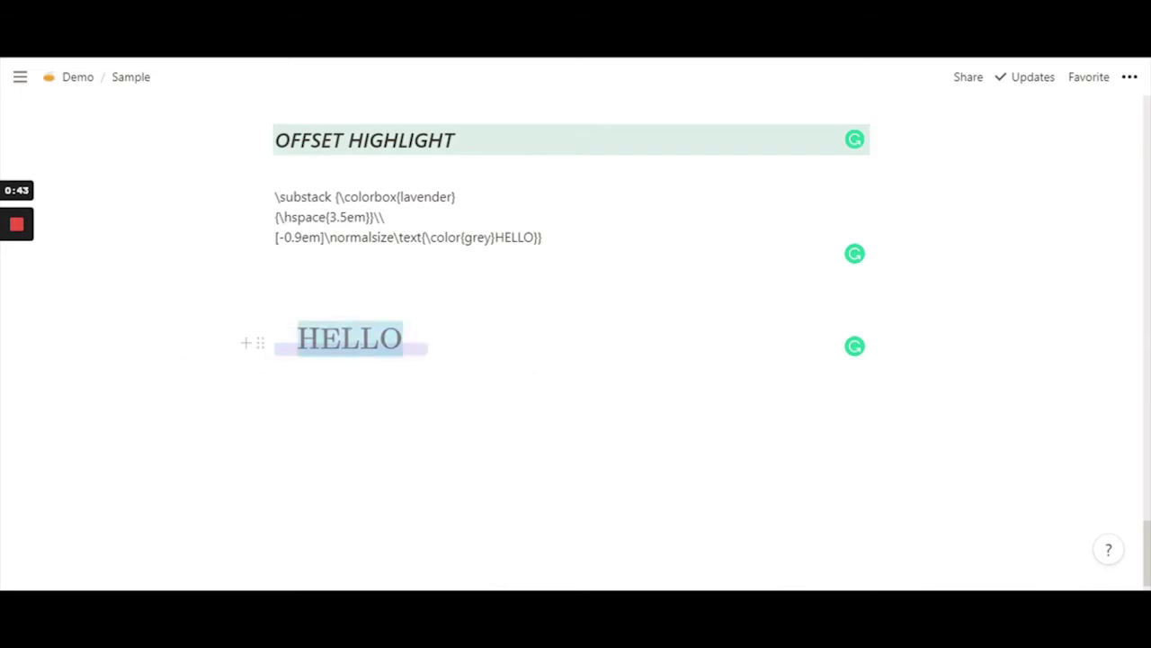
drag(262, 399, 253, 398)
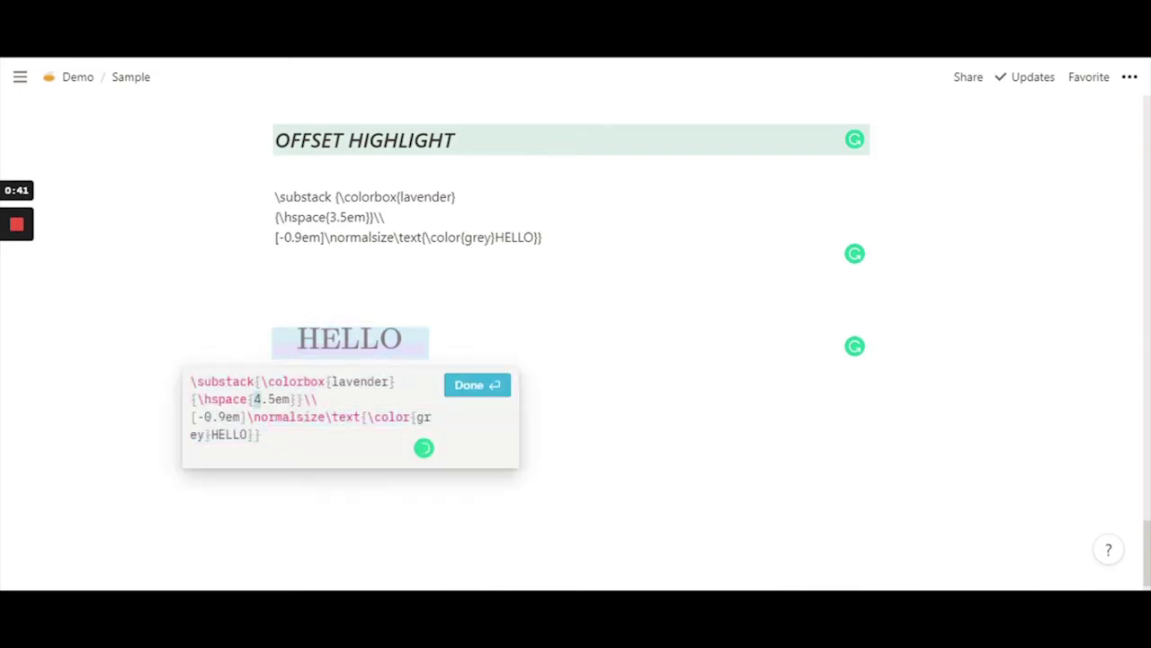
text(5)
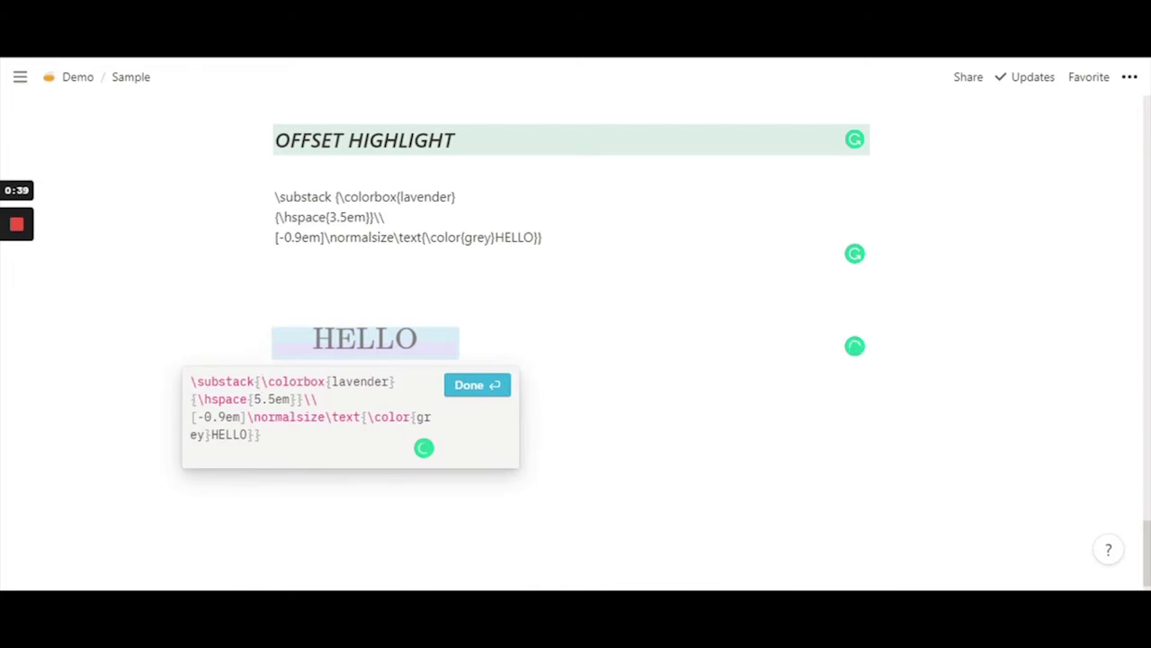
- Set the HELLO equation's \hspace value to 3.5em and apply the edit
drag(261, 399, 254, 398)
text(3)
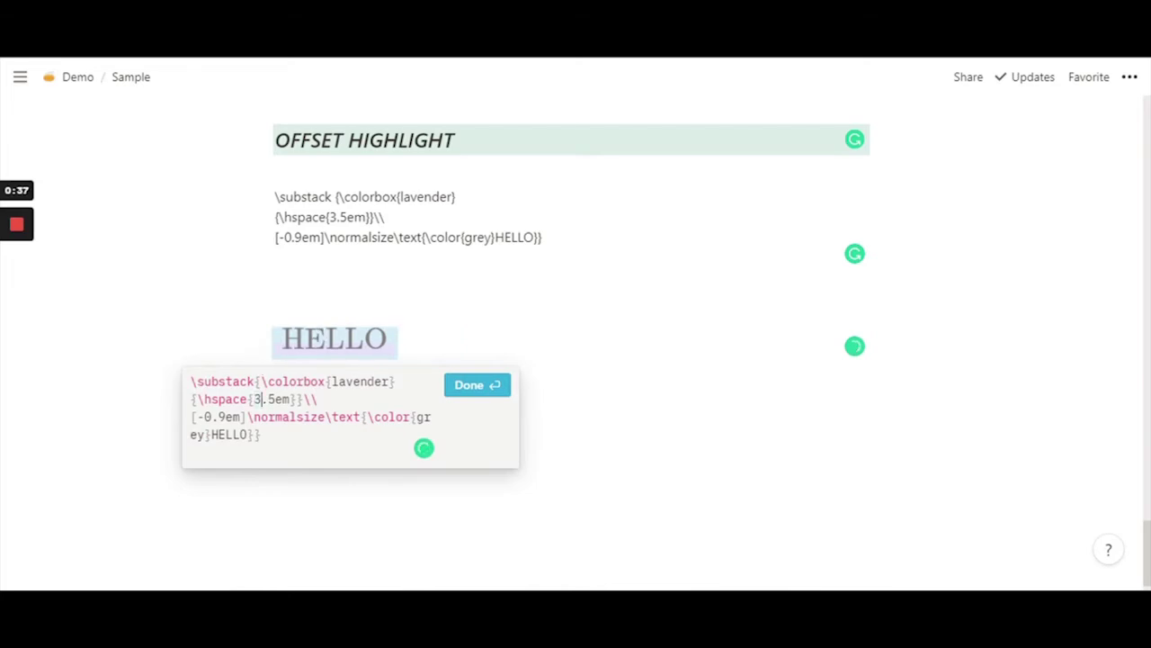
click(468, 395)
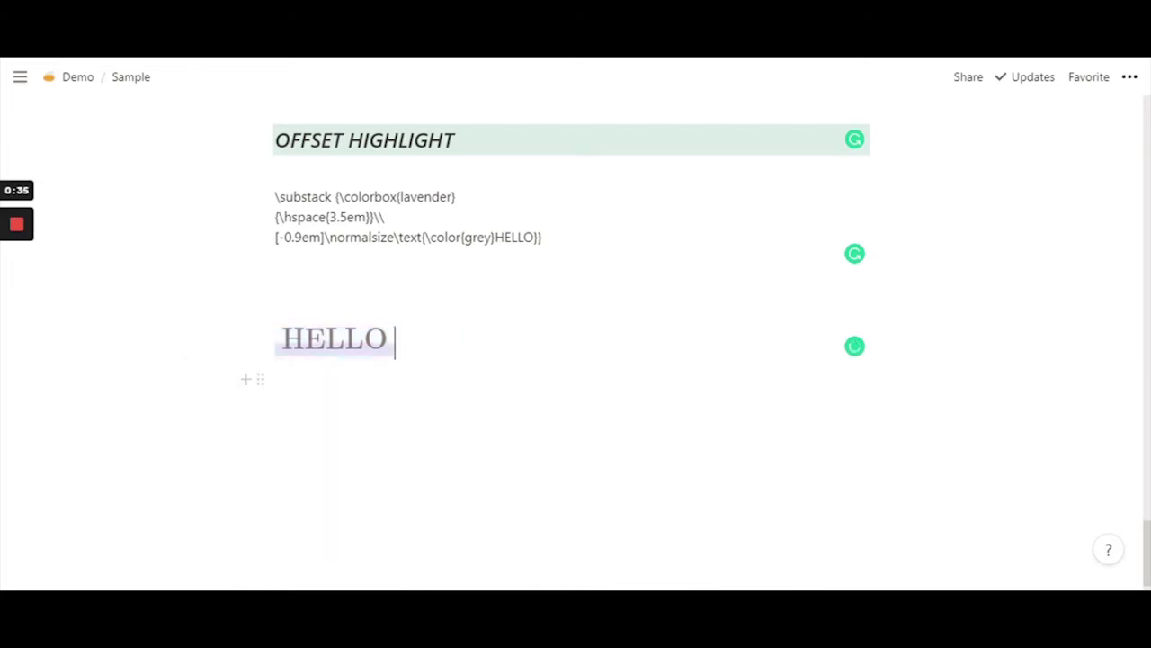
- Set the bracketed line offset in the HELLO equation to -0.8em
click(342, 360)
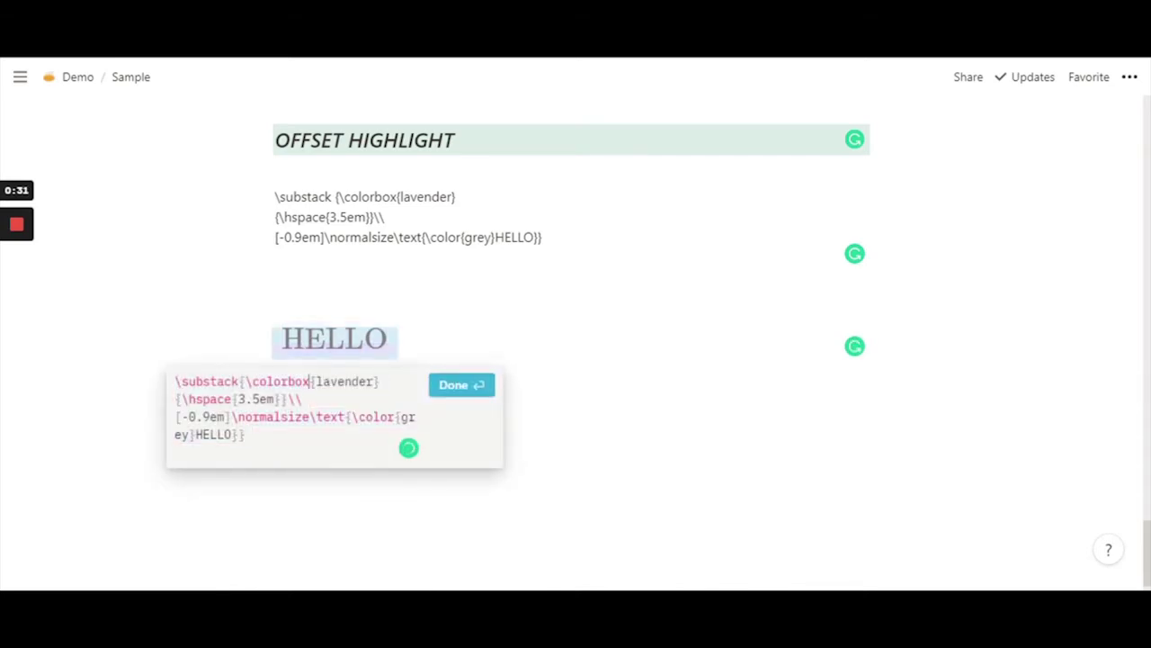
drag(189, 417, 196, 417)
click(203, 417)
key(shift+Right)
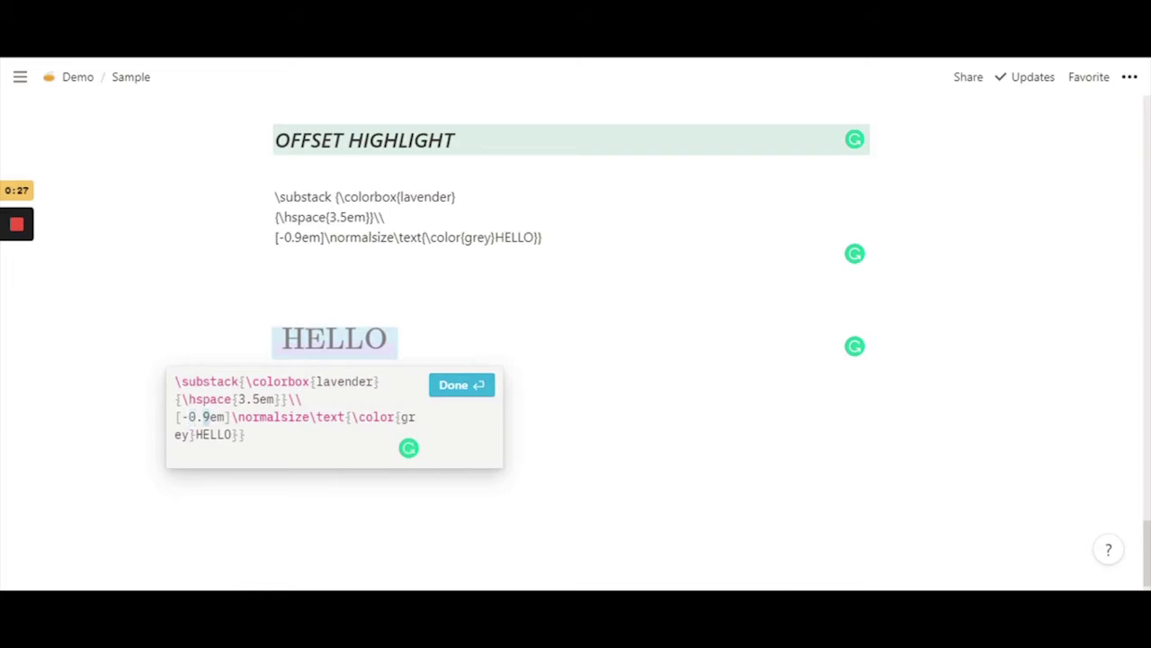
text(8)
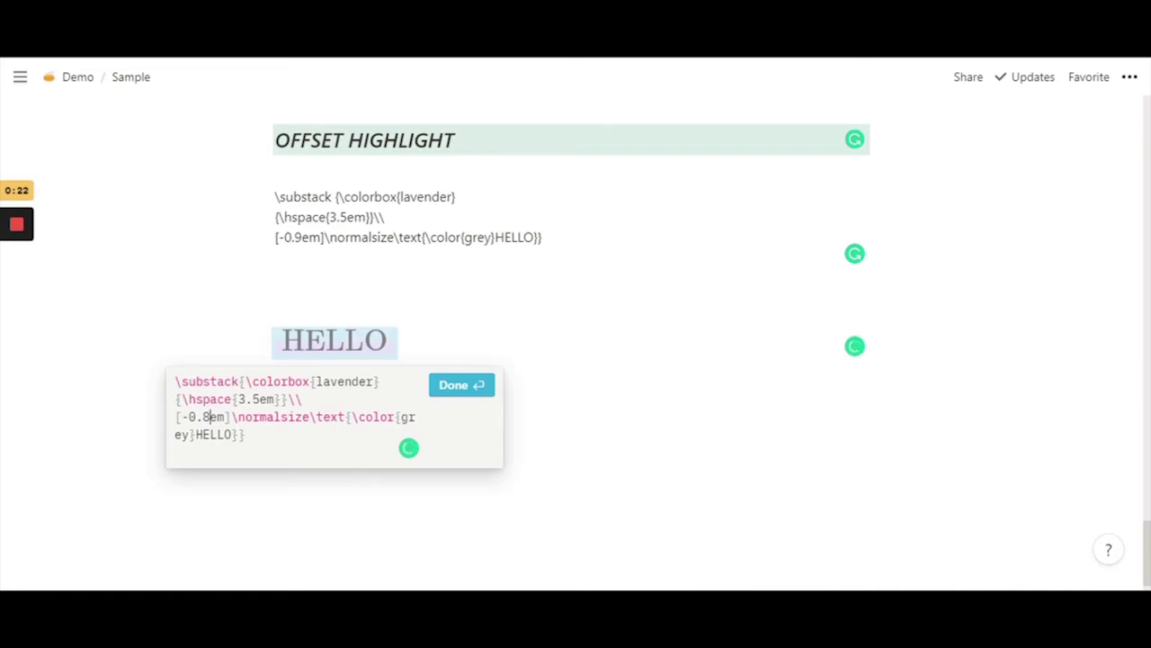
- Set the HELLO equation's bracketed line offset to -0.5em and apply the edit
key(BackSpace)
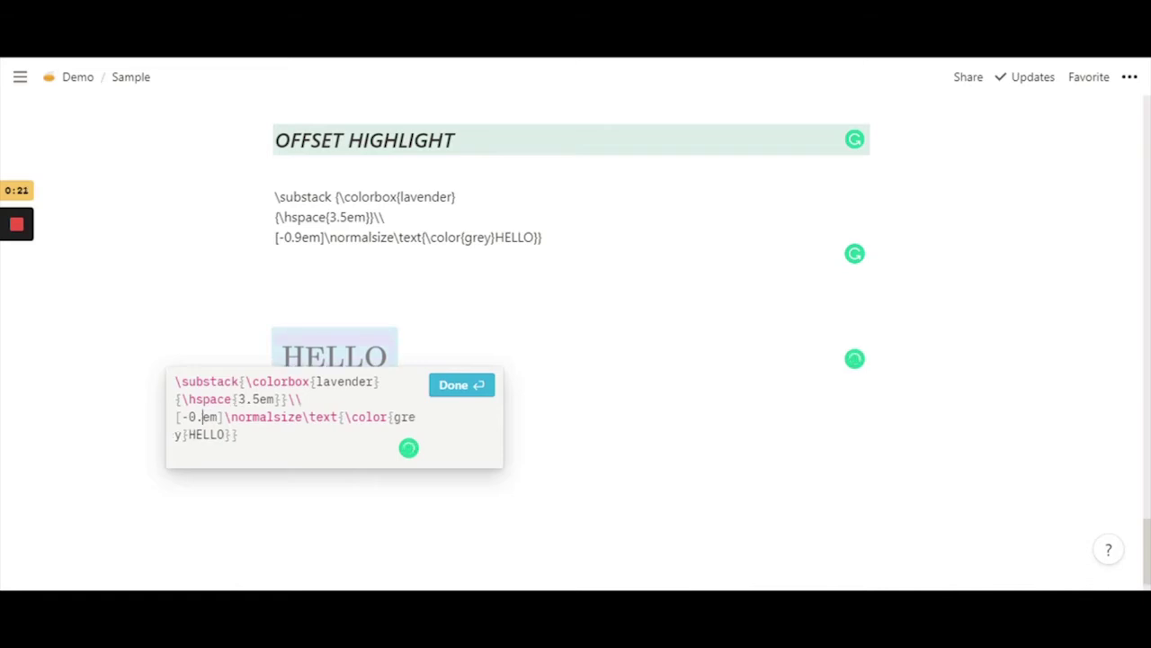
text(5)
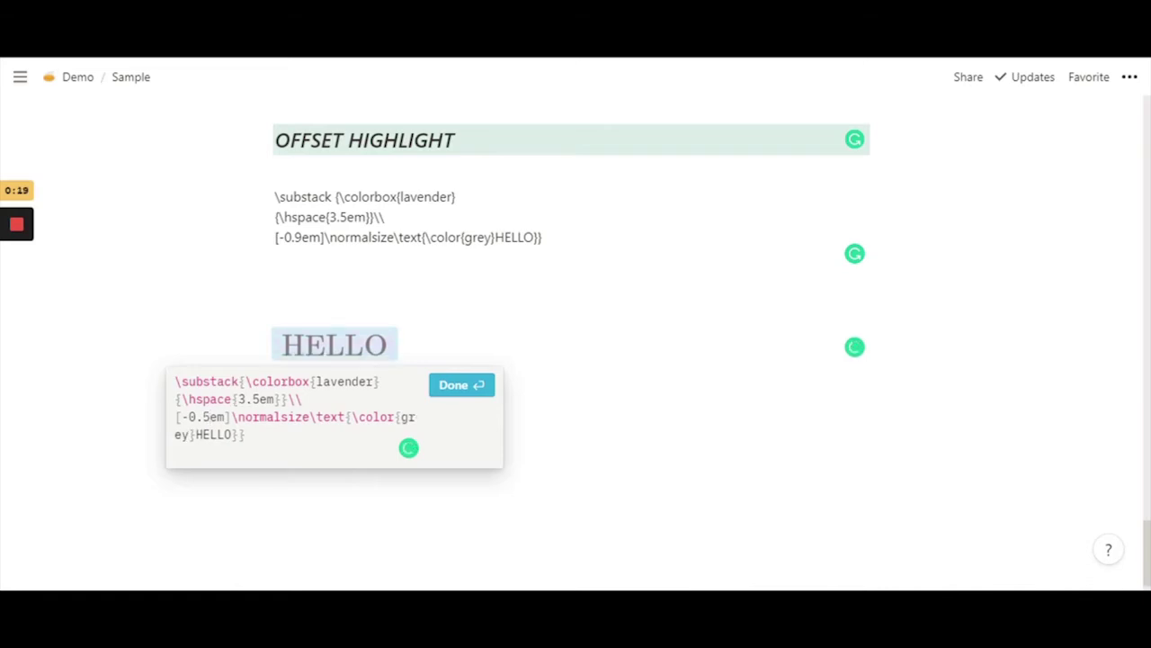
click(439, 391)
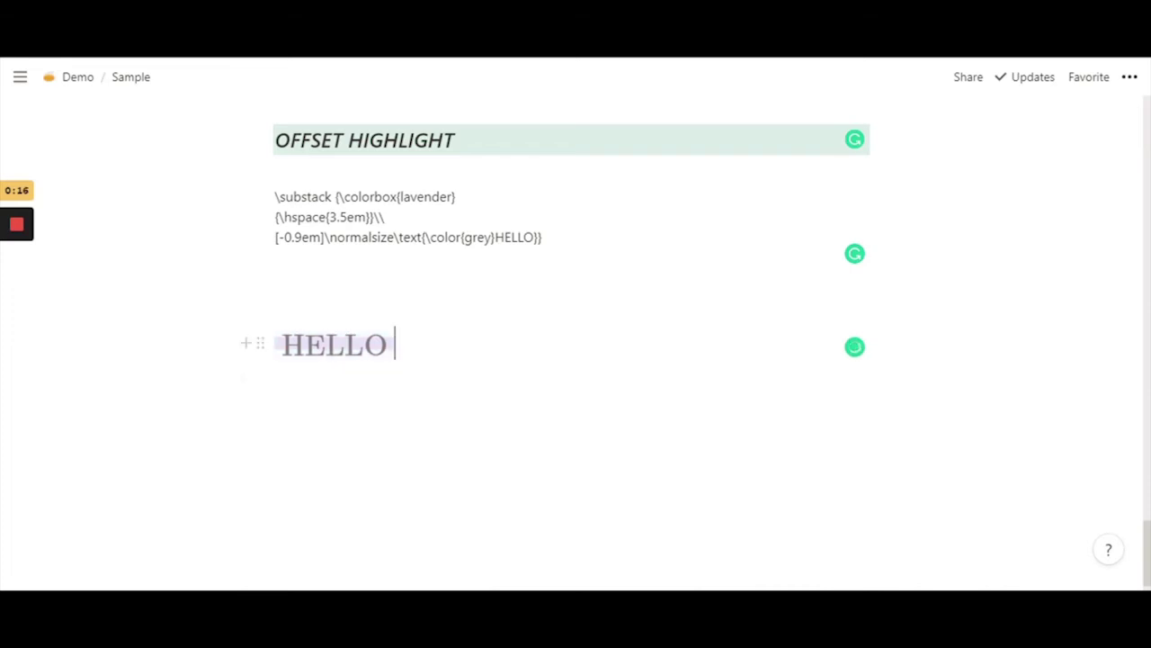
- Set the bracketed line offset in the HELLO equation back to -0.9em and apply the edit
click(334, 344)
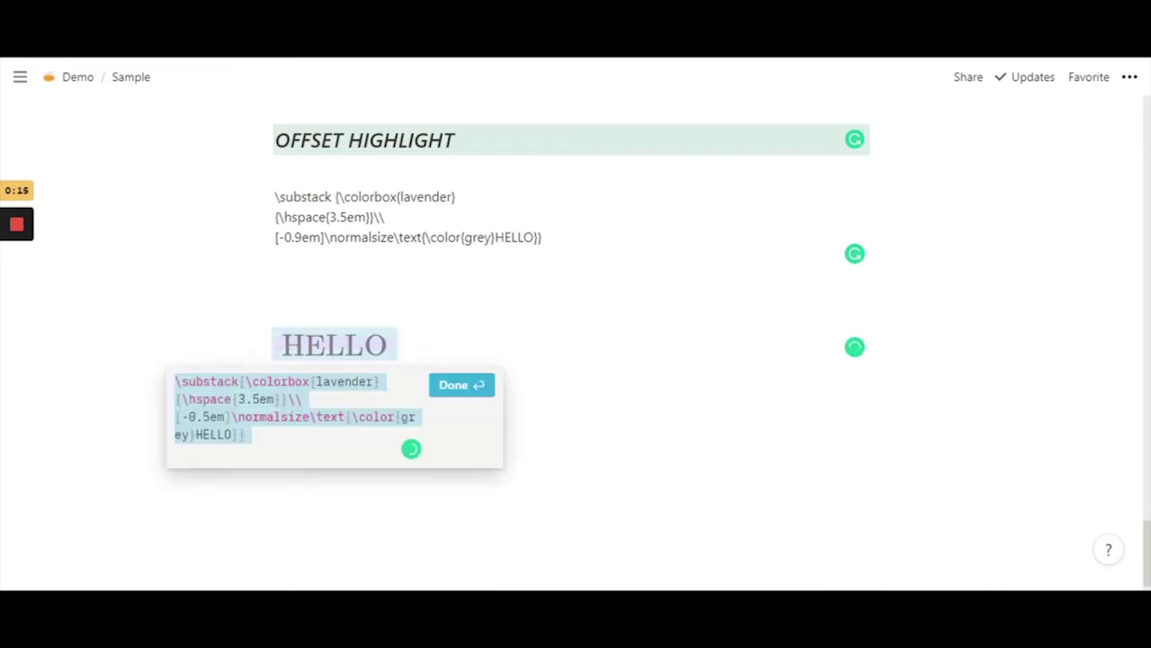
click(210, 417)
key(shift+Left)
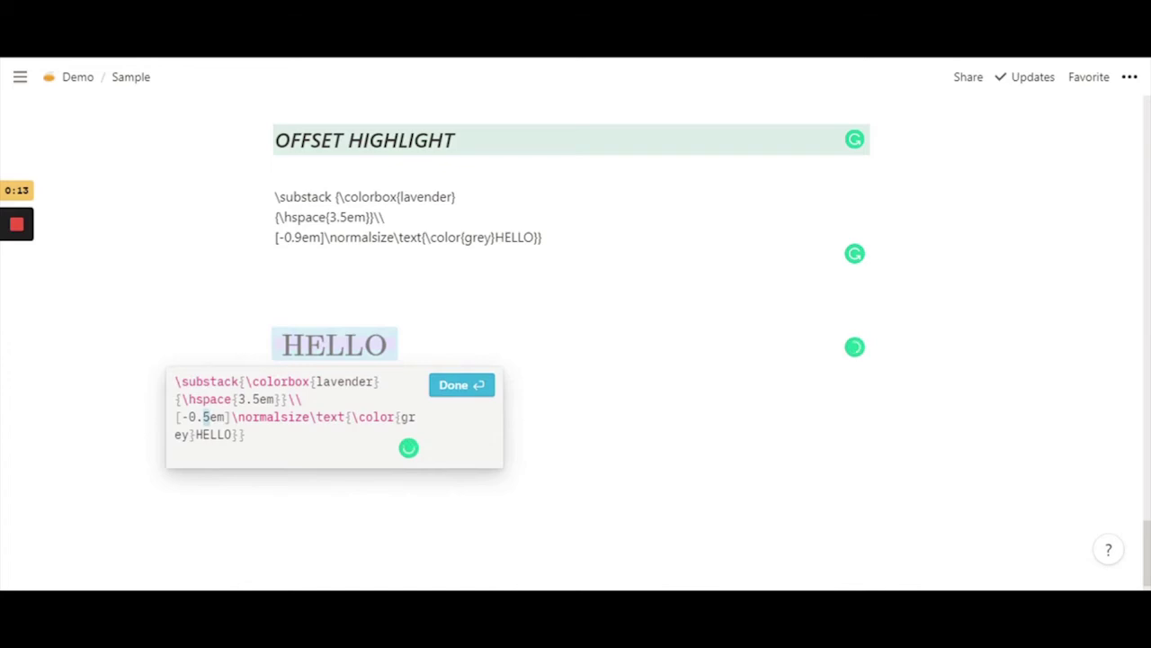
text(9)
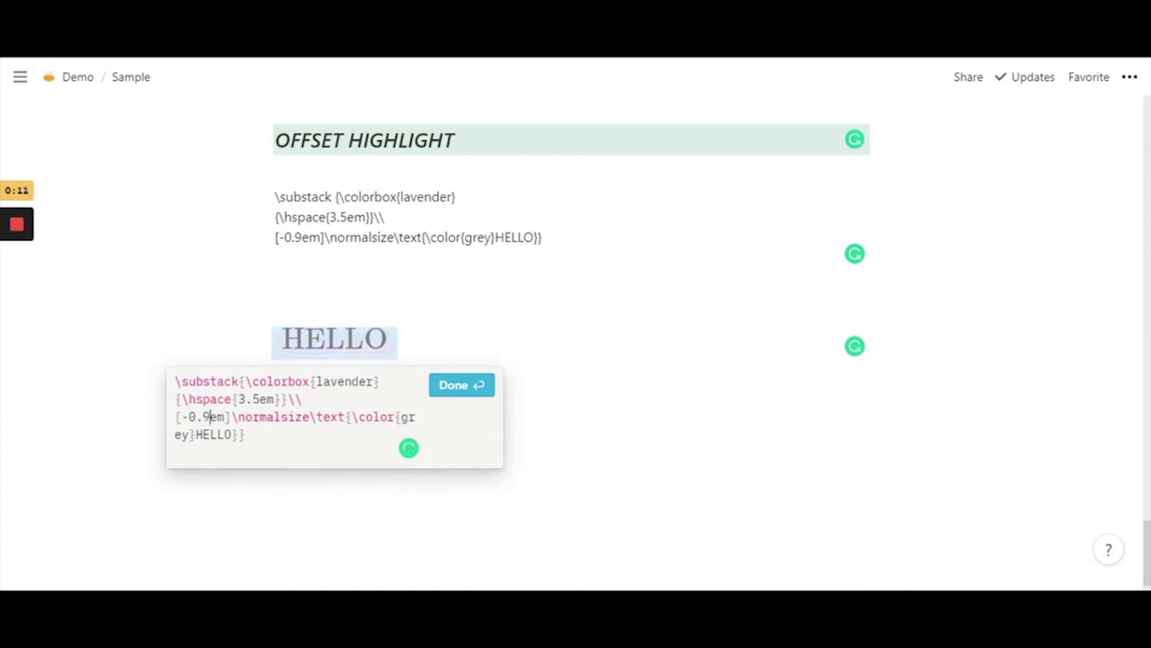
click(450, 393)
key(Return)
click(295, 399)
click(459, 394)
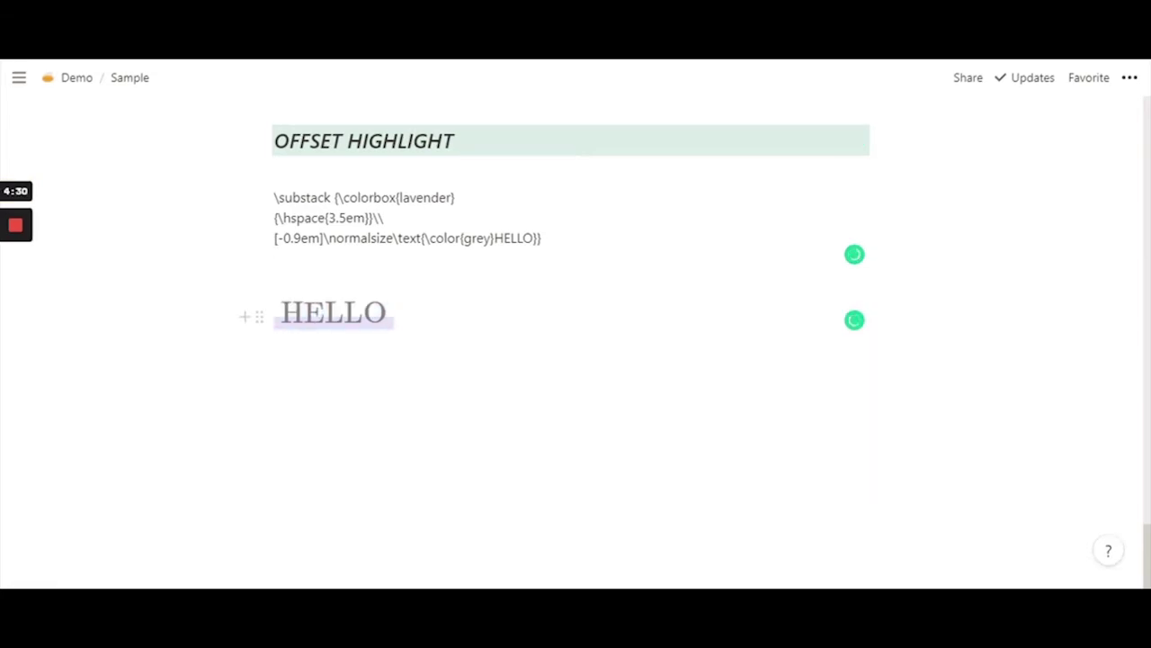
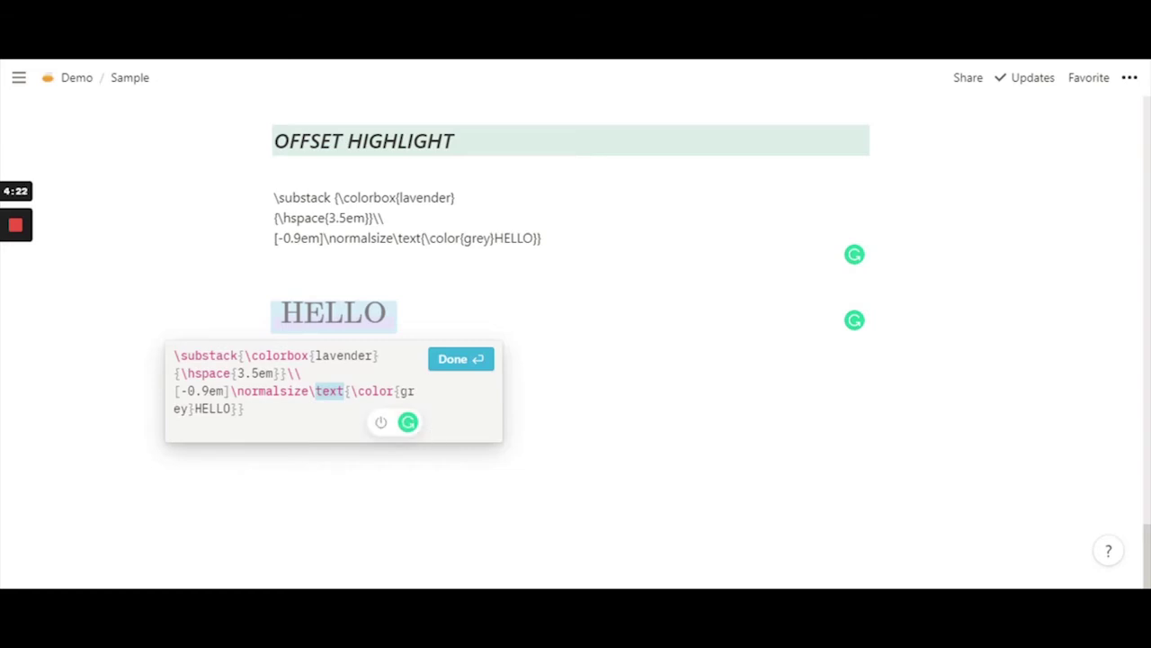
- Replace \text with \mathbb in the HELLO equation and apply the edit
text(mathb)
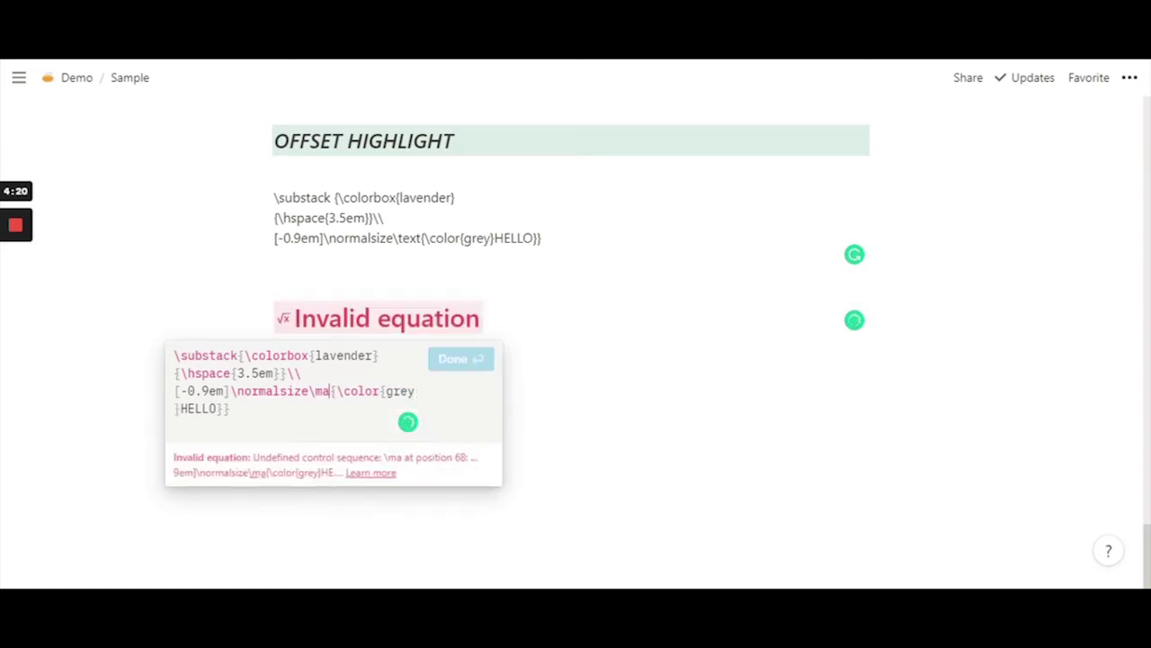
text(b)
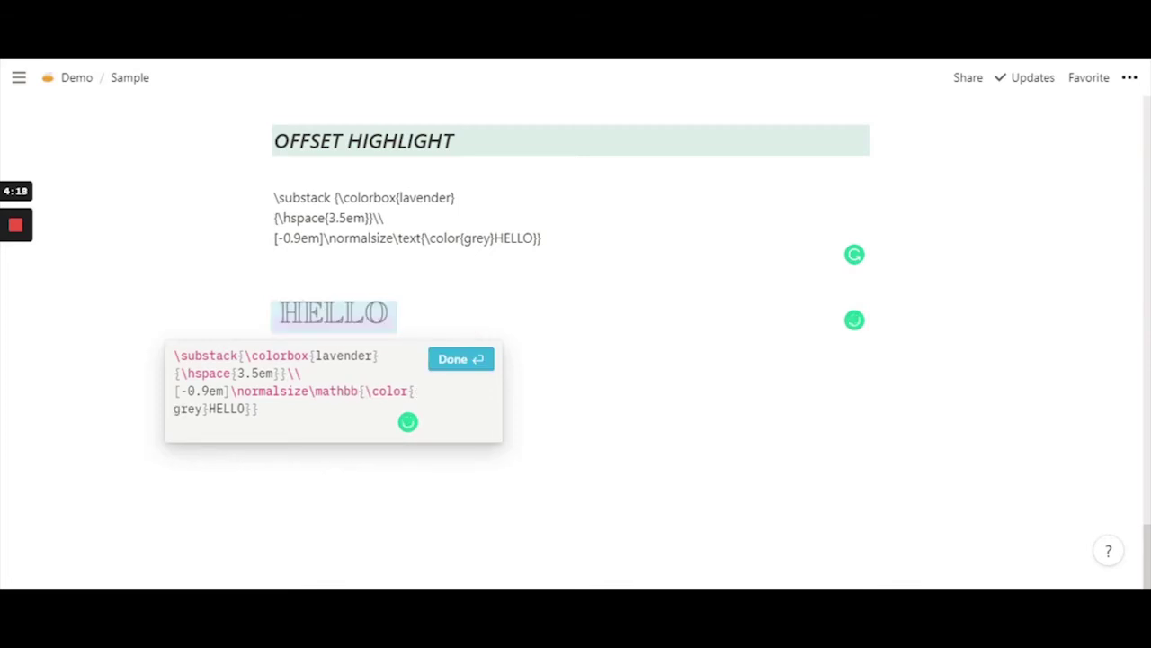
key(Return)
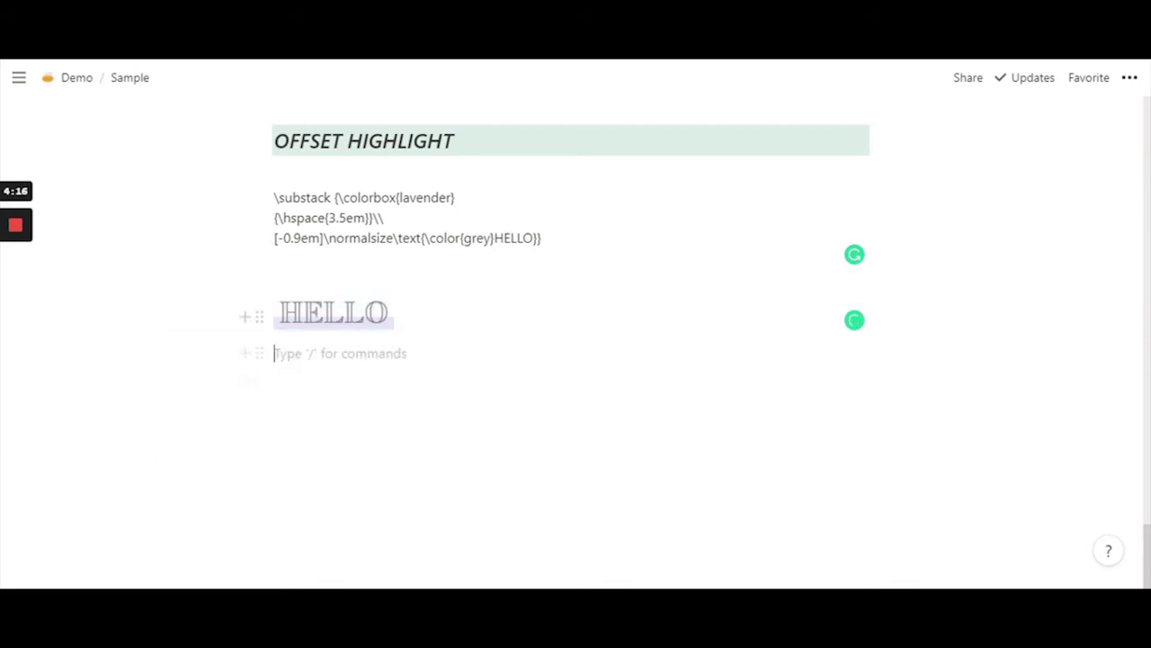
- Change the HELLO equation's font command to \mathscr and apply the edit
click(333, 313)
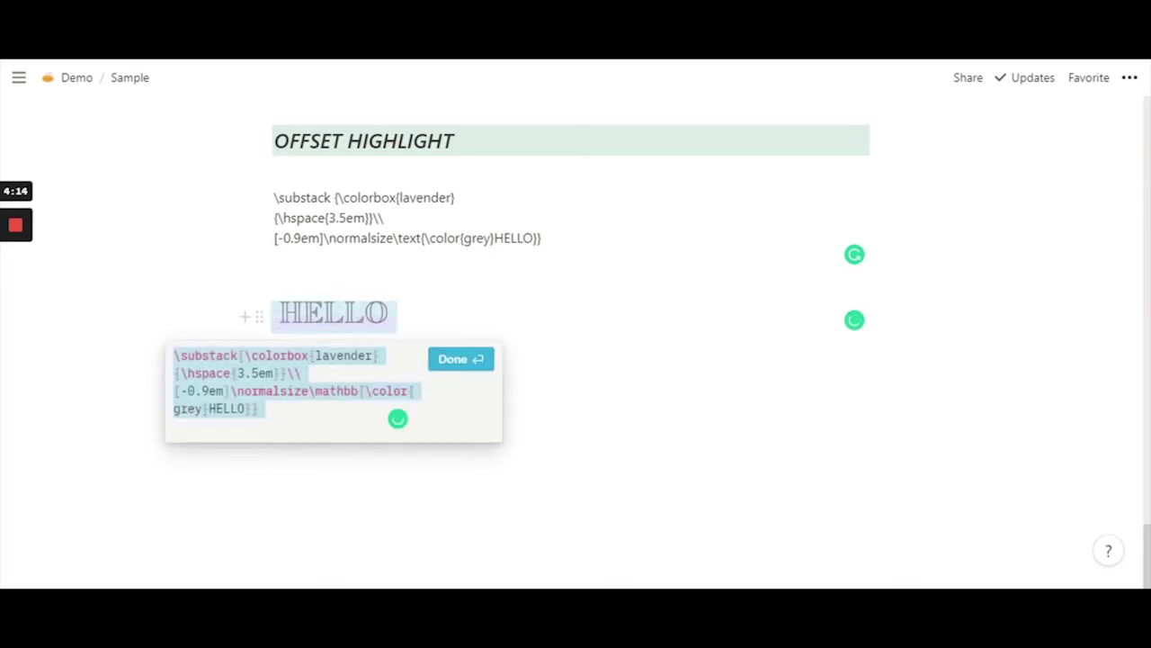
click(337, 390)
drag(343, 390, 358, 391)
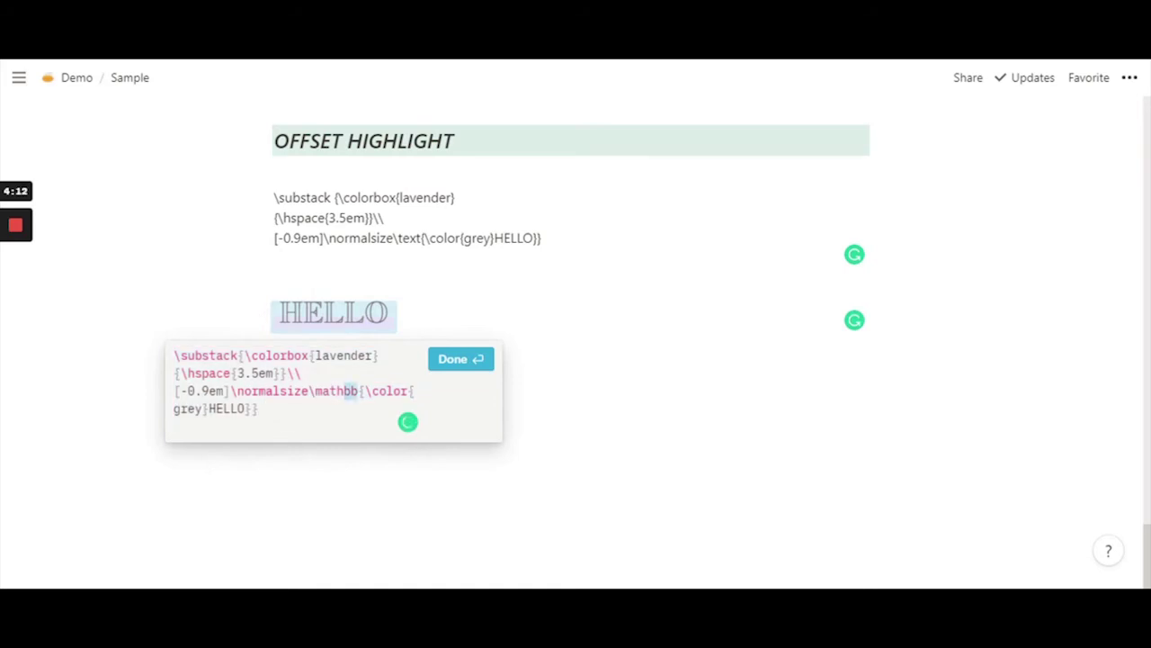
text(scr)
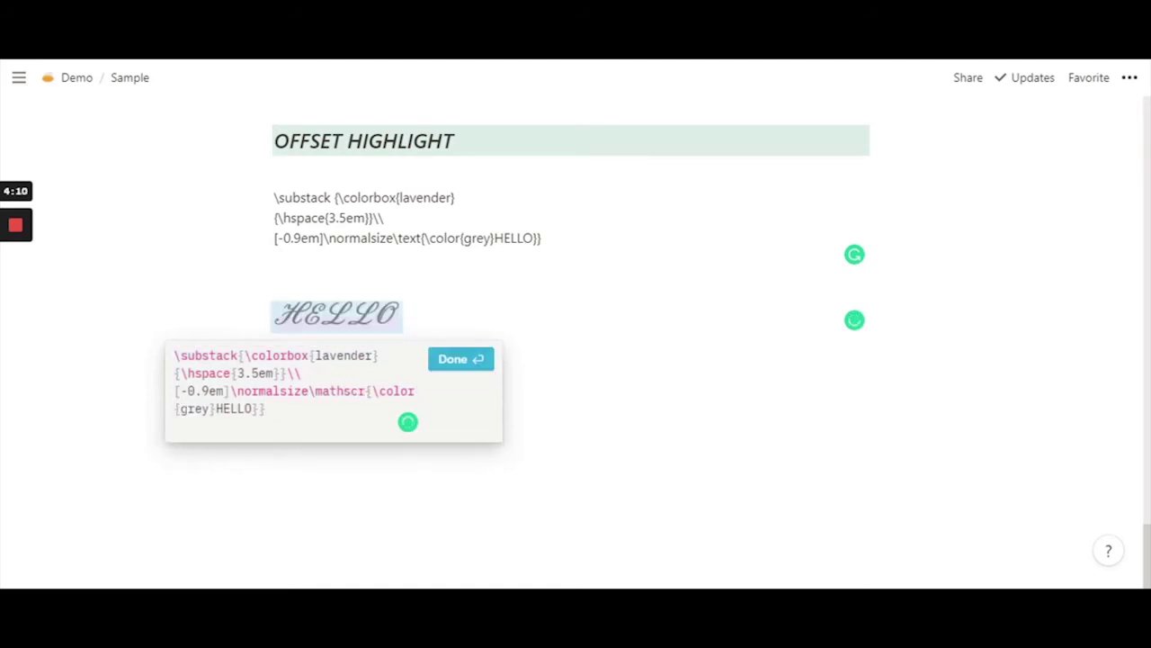
click(468, 359)
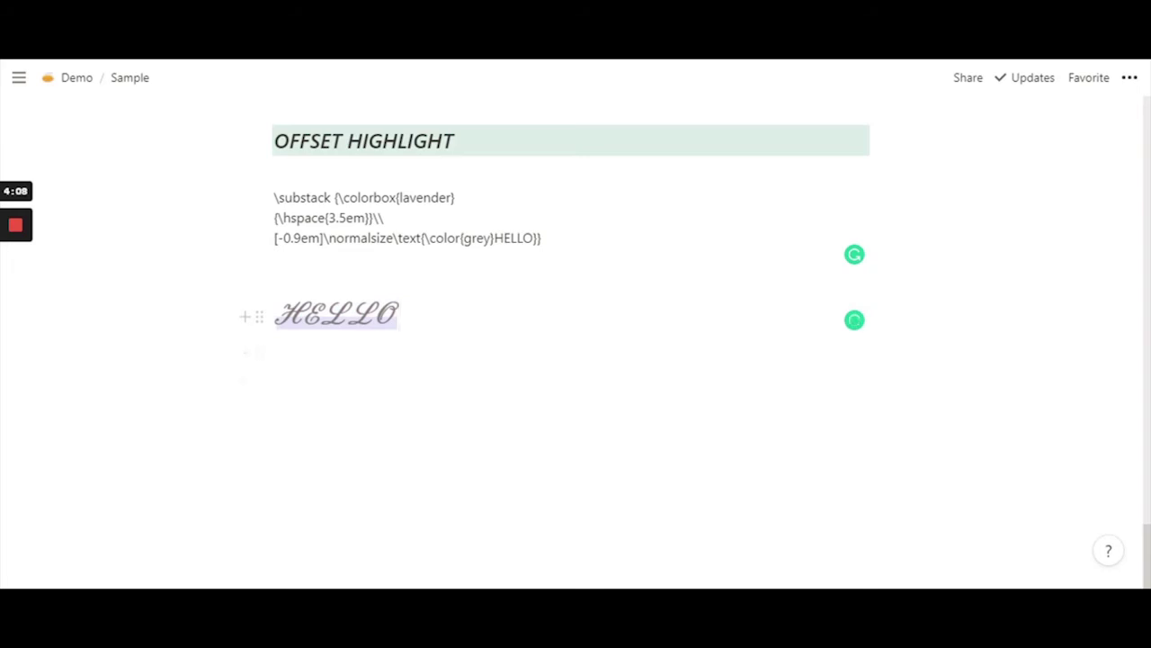
- Change the HELLO equation's font command to \mathfrak and apply the edit
click(337, 315)
click(312, 390)
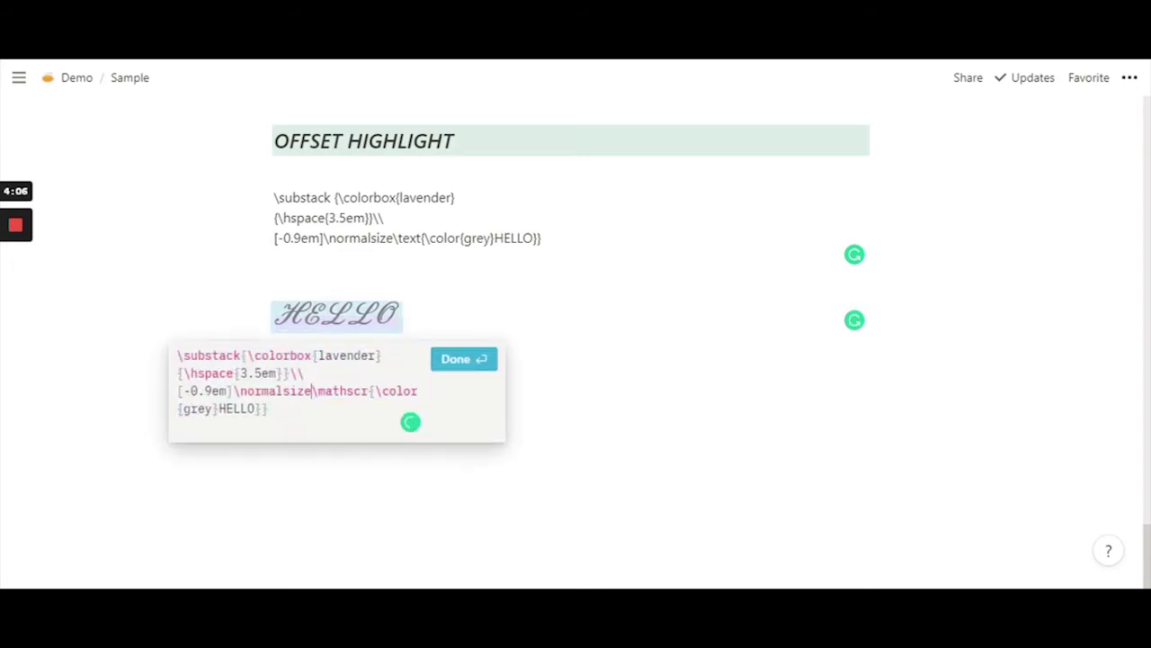
key(Right)
key(Right)
key(Right)
key(Right)
key(Right)
key(shift+Right)
key(shift+Right)
key(shift+Right)
text(frak)
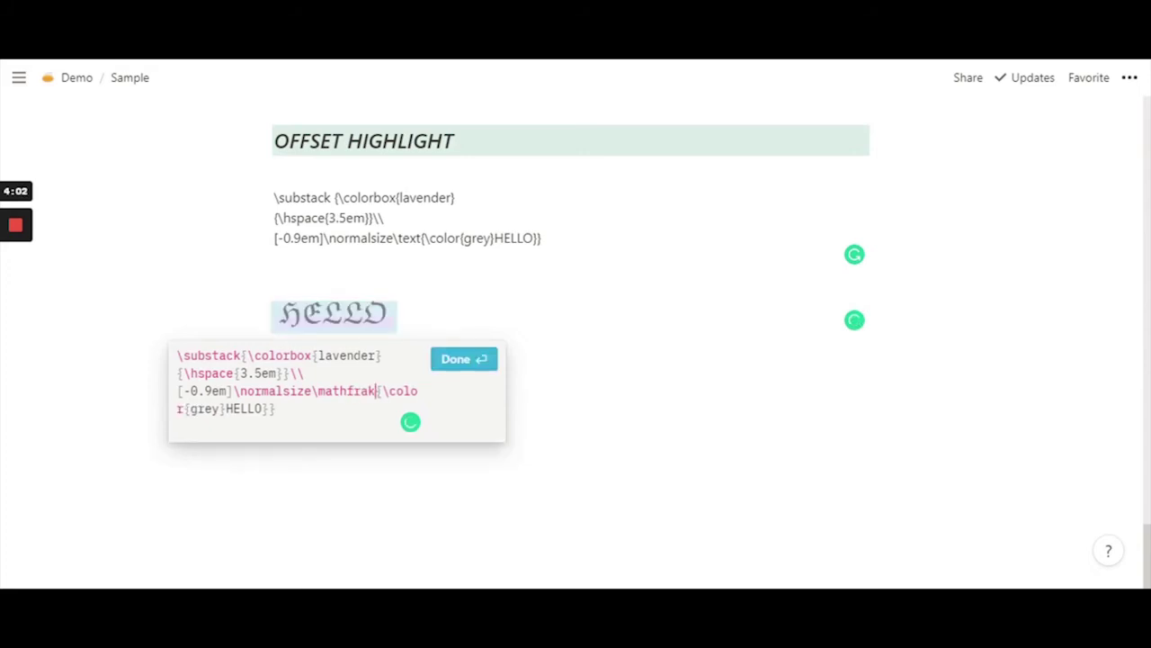
click(463, 359)
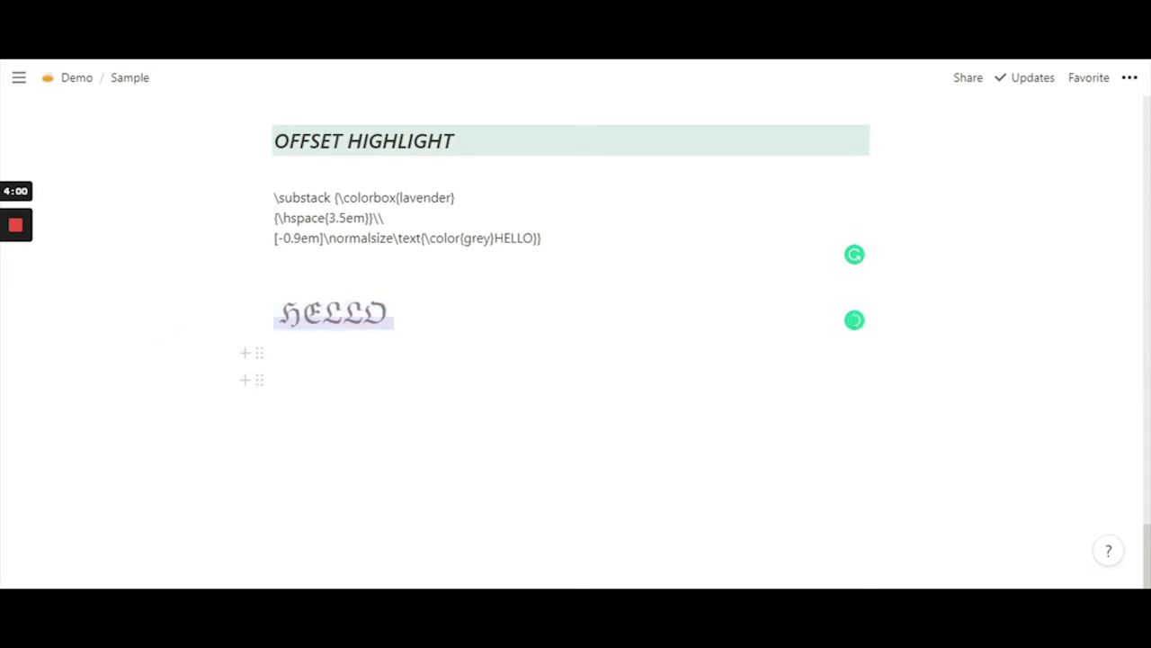
- Replace the \mathfrak command in the HELLO equation with \textit
key(shift+Left)
click(333, 314)
click(337, 391)
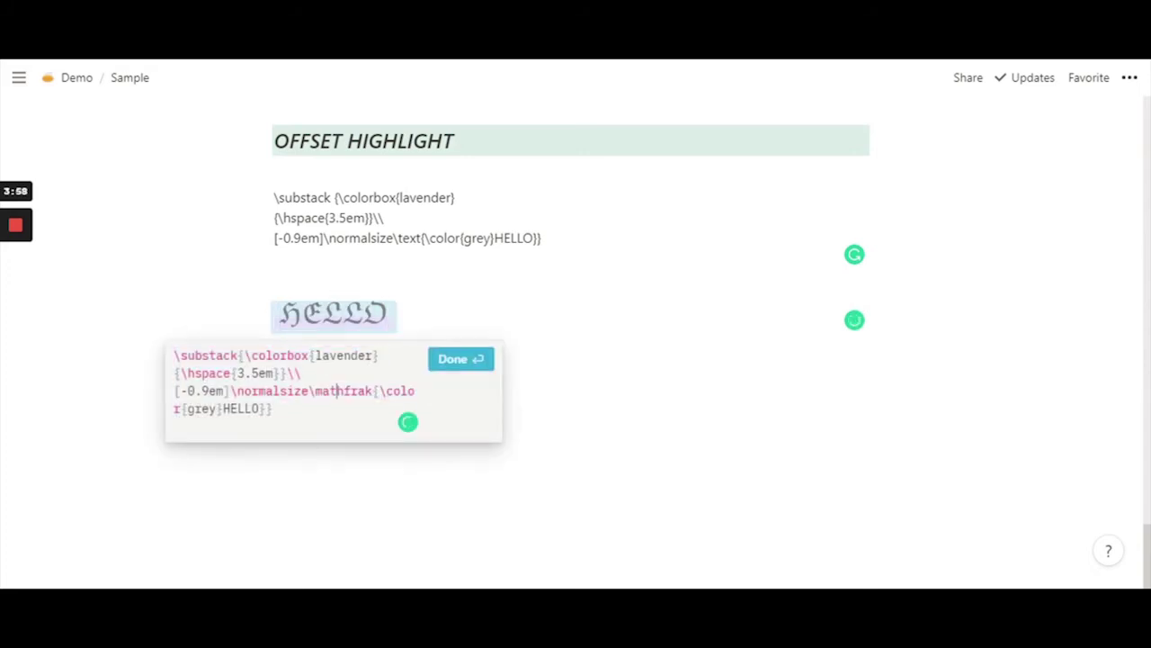
key(Right)
key(Right)
key(shift+Right)
key(shift+Right)
key(shift+Right)
key(shift+Right)
key(BackSpace)
key(BackSpace)
key(BackSpace)
key(BackSpace)
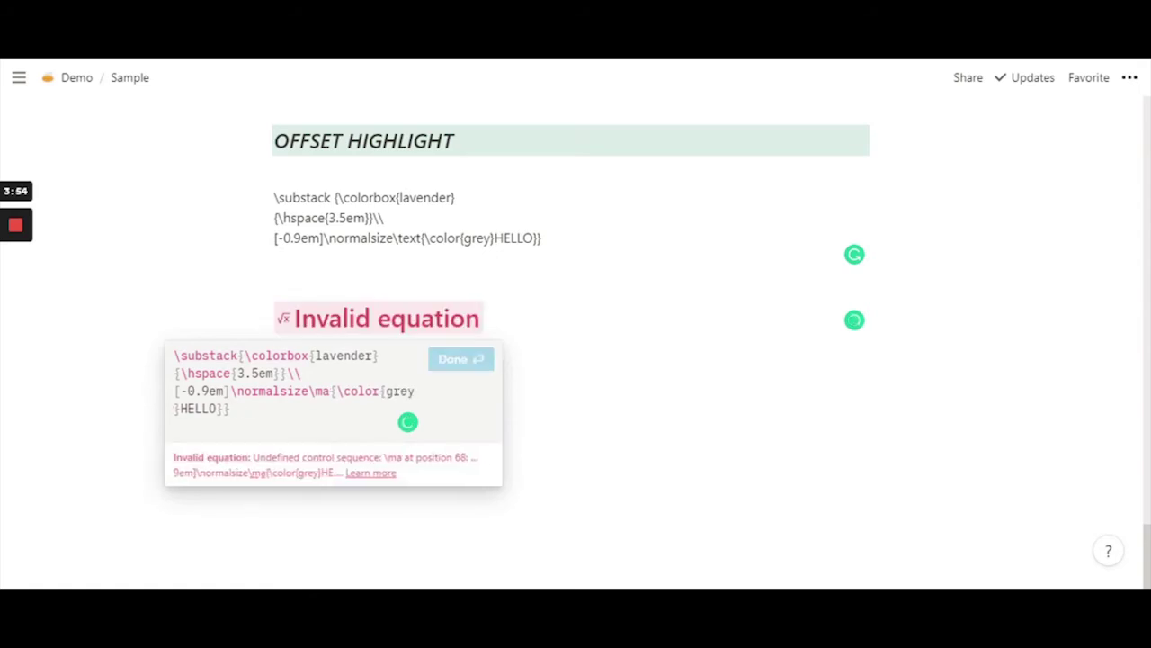
key(BackSpace)
text(text)
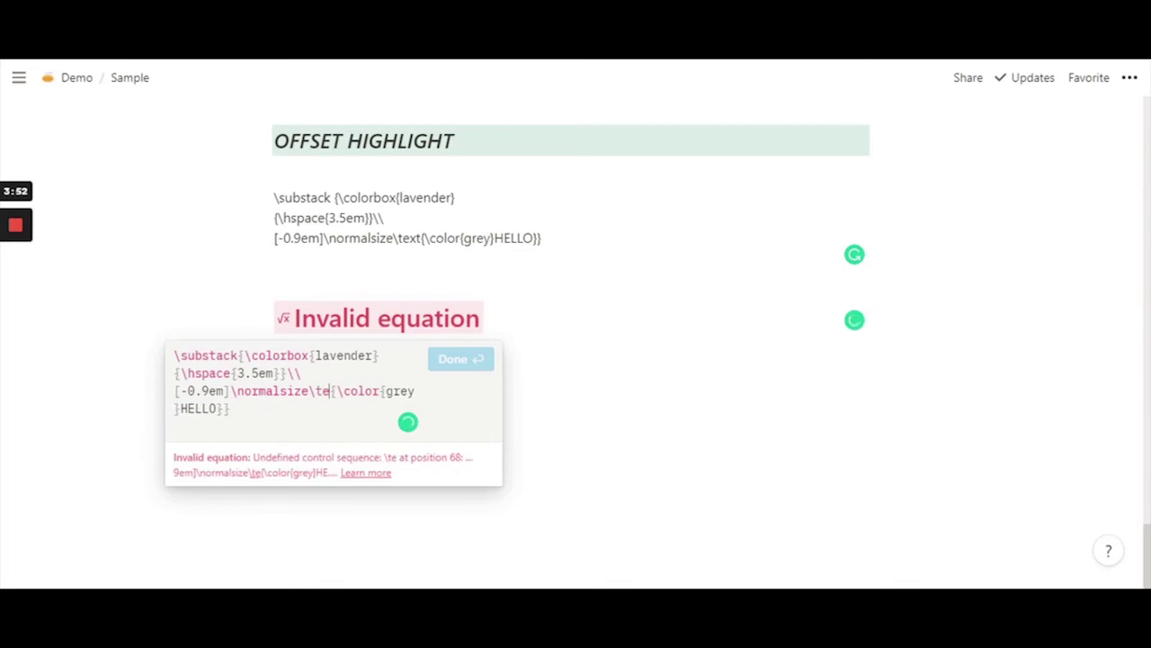
text(it)
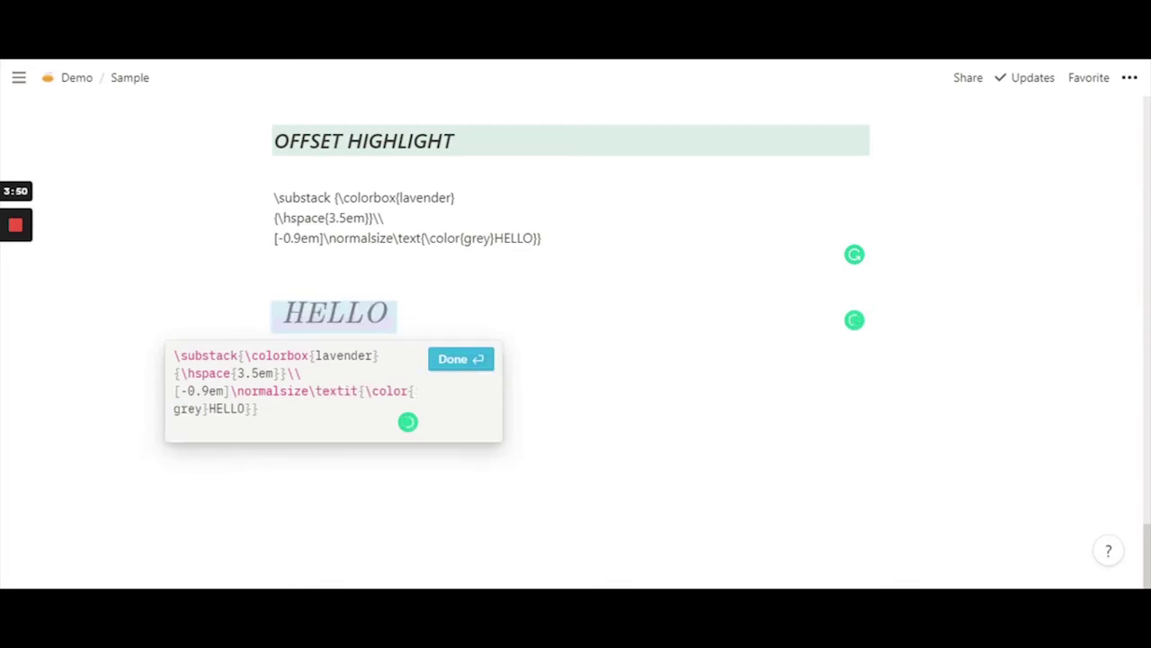
- Change the HELLO equation's font command to \texttt and apply the edit
key(BackSpace)
key(BackSpace)
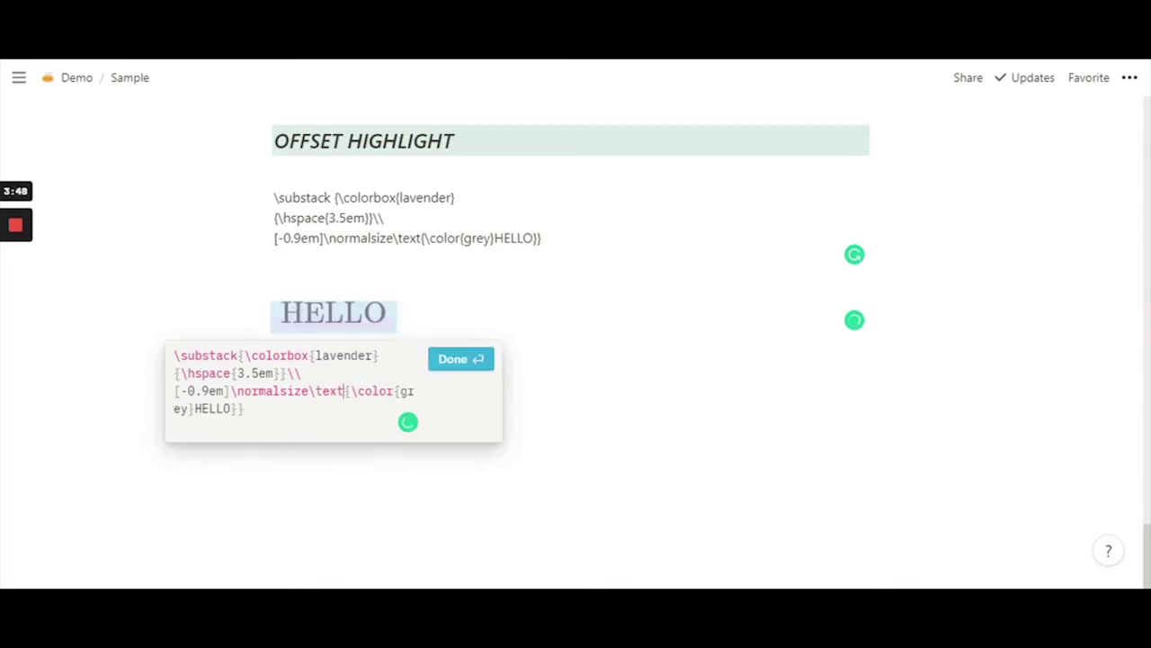
text(tt)
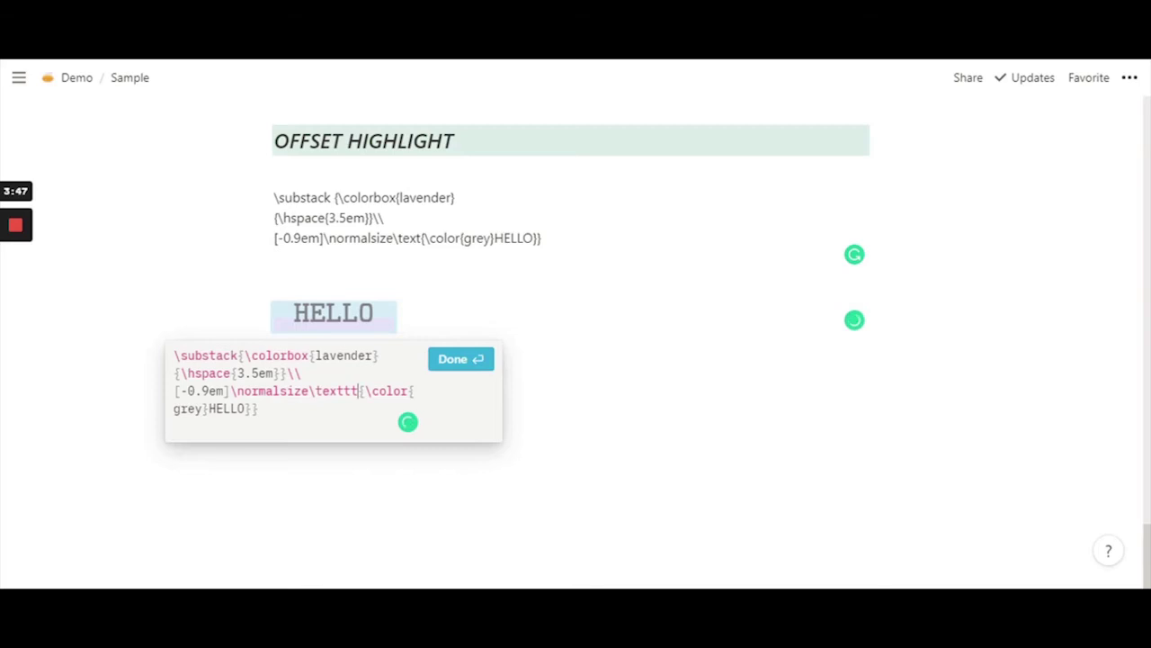
click(461, 358)
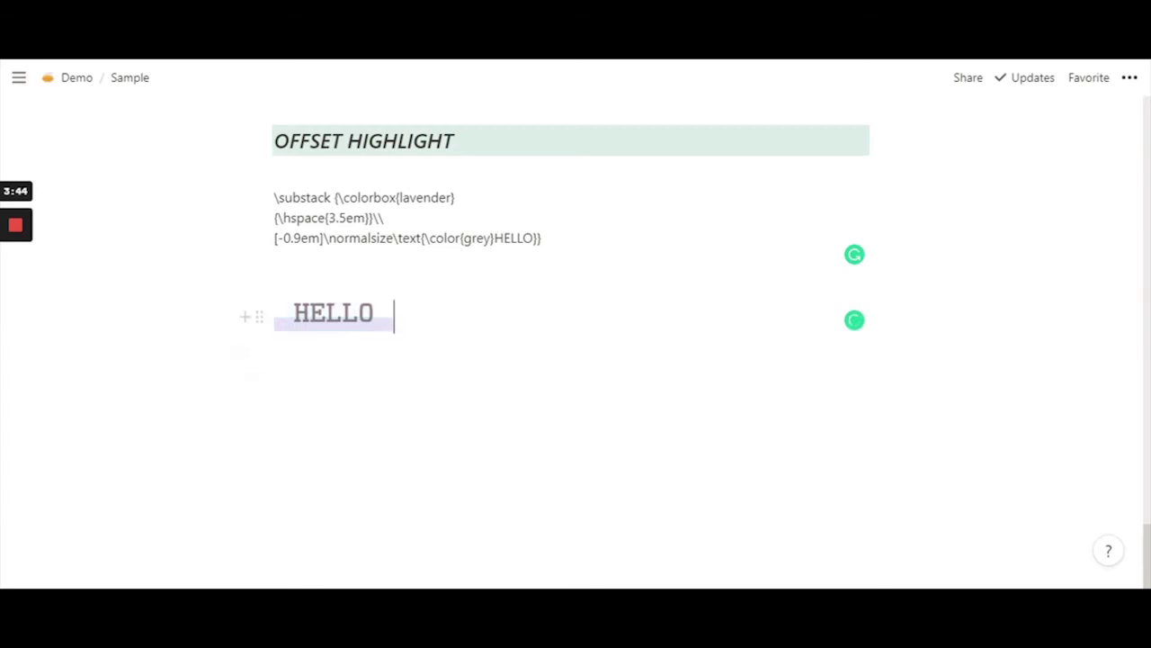
- Restore the HELLO equation's font command to plain \text and close the equation
click(333, 315)
click(315, 391)
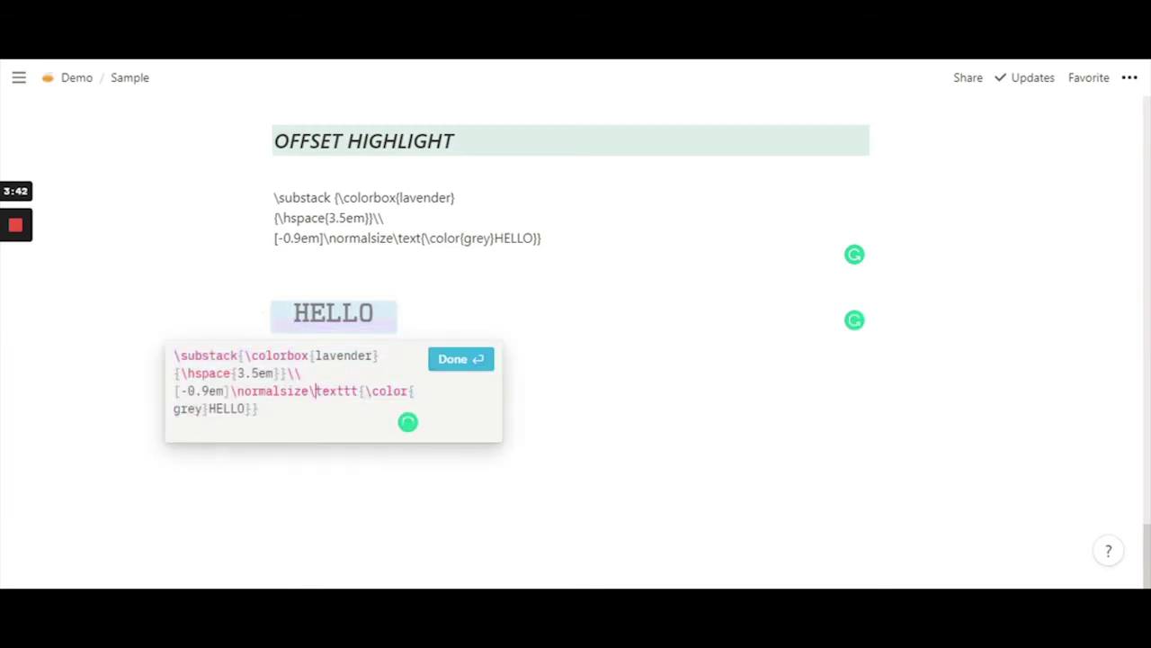
click(344, 391)
key(shift+Home)
key(BackSpace)
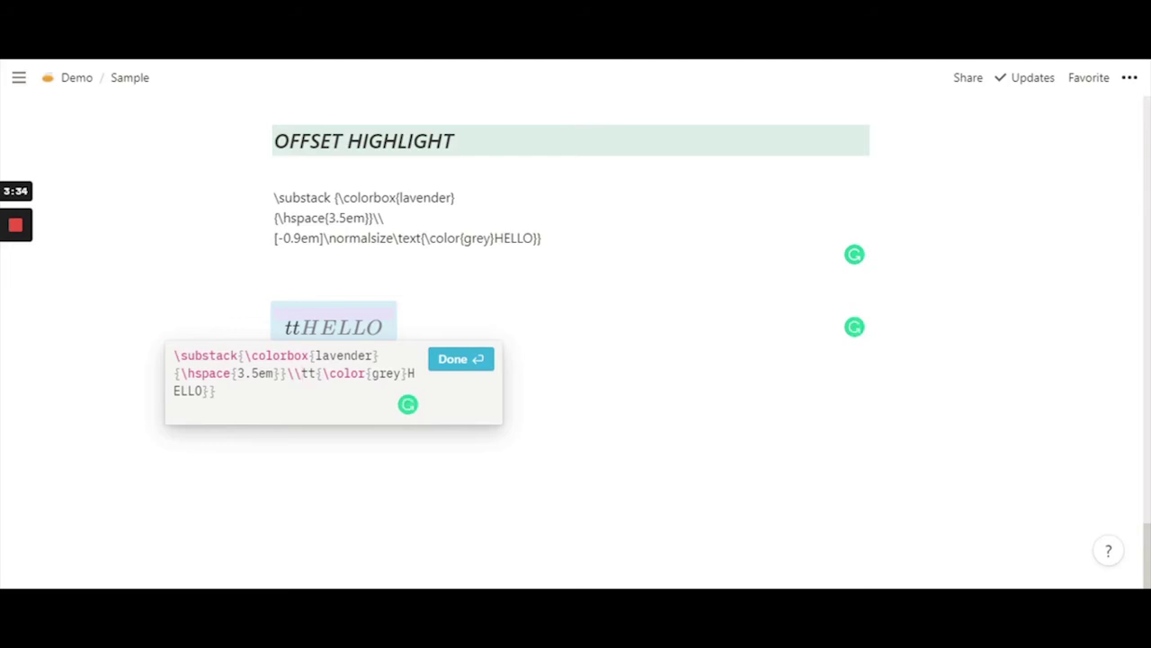
key(ctrl+z)
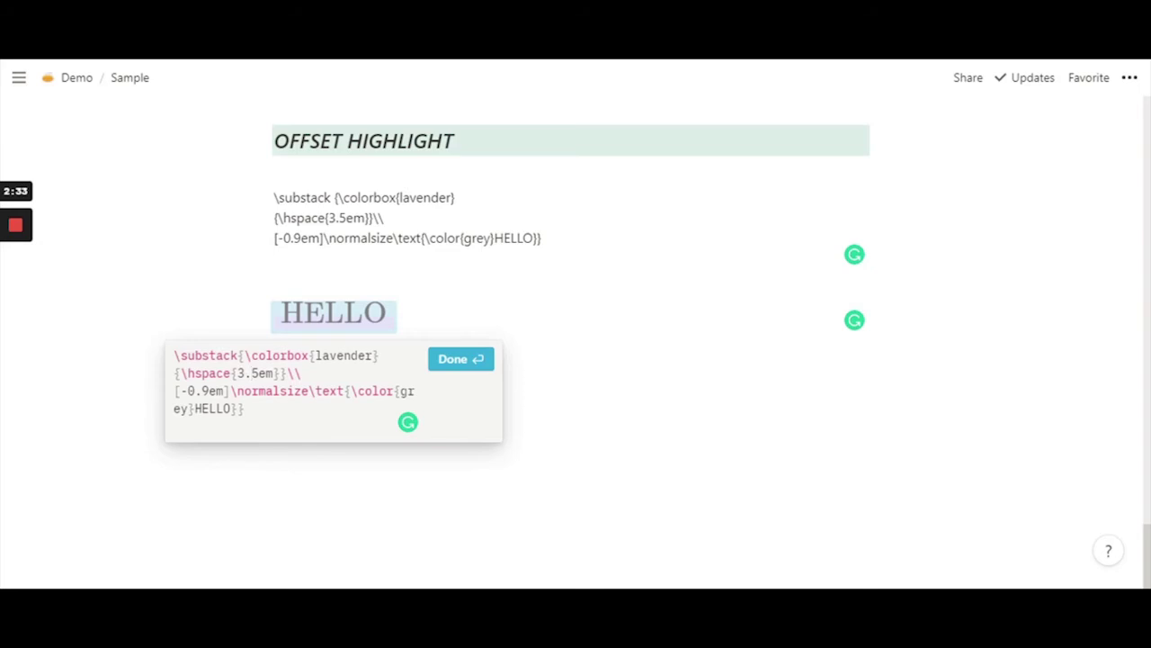
click(252, 373)
drag(180, 391, 223, 390)
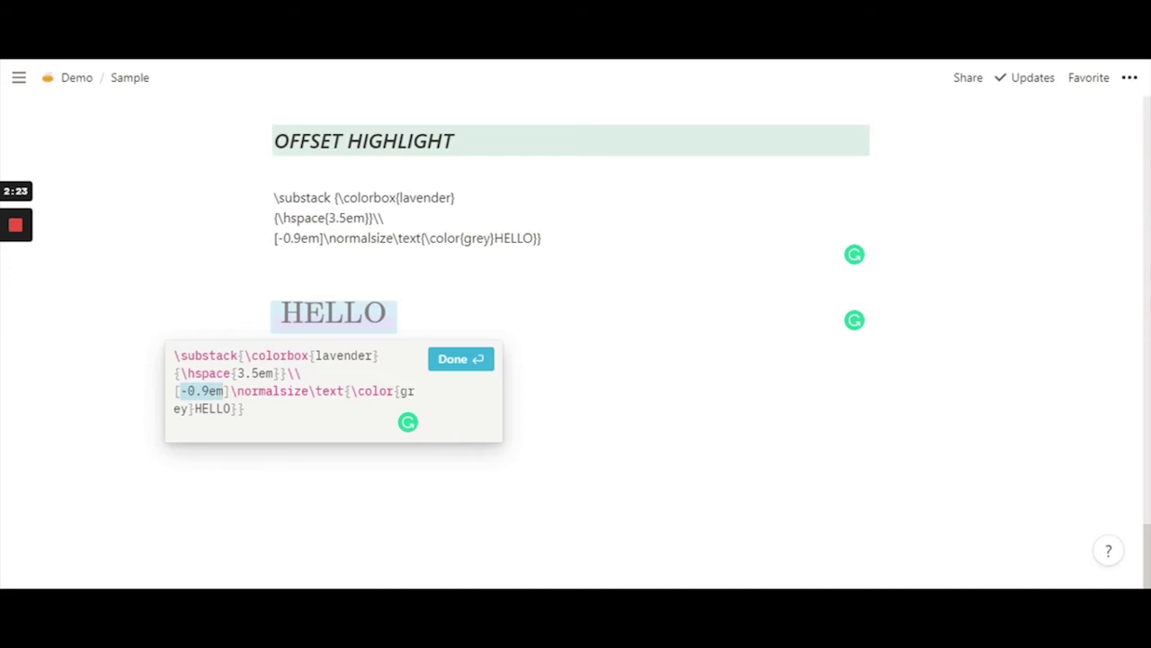
click(245, 409)
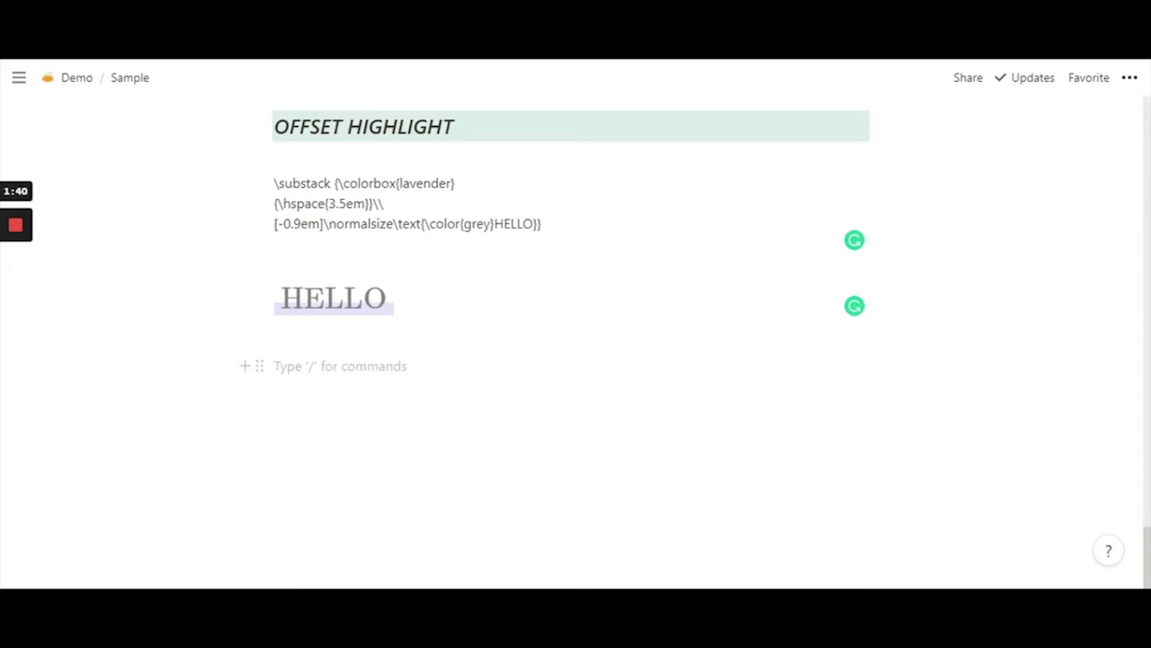
- Start a second formula on the empty line below the HELLO equation with "\substack {\colorbox{lavender}"
text(\)
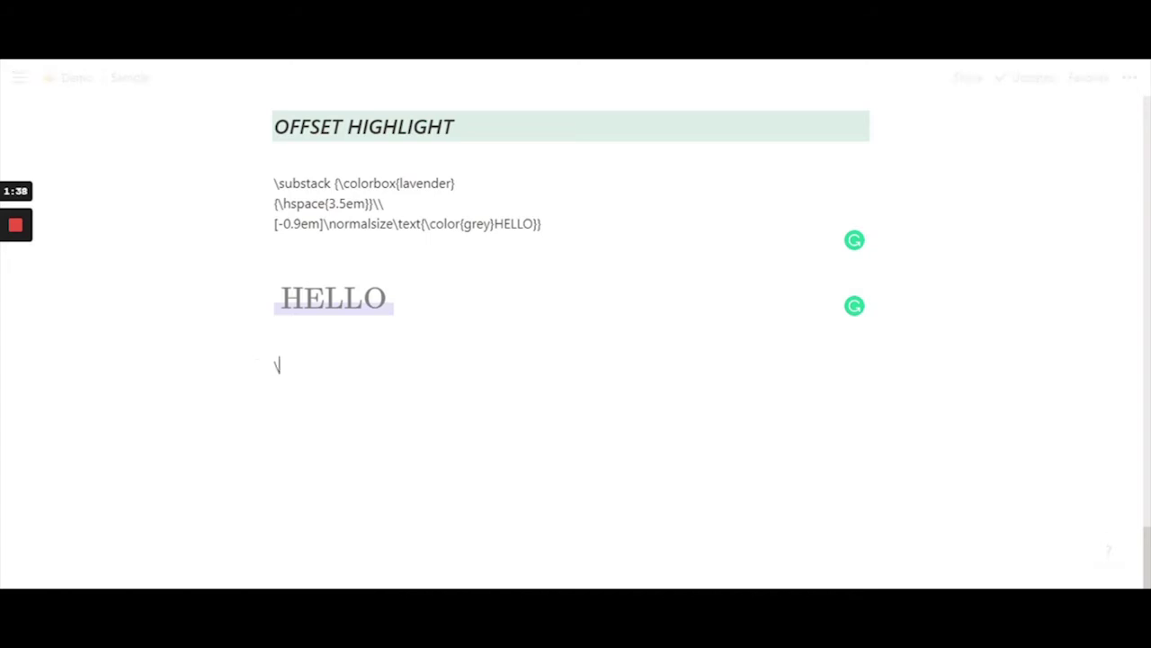
text(substack)
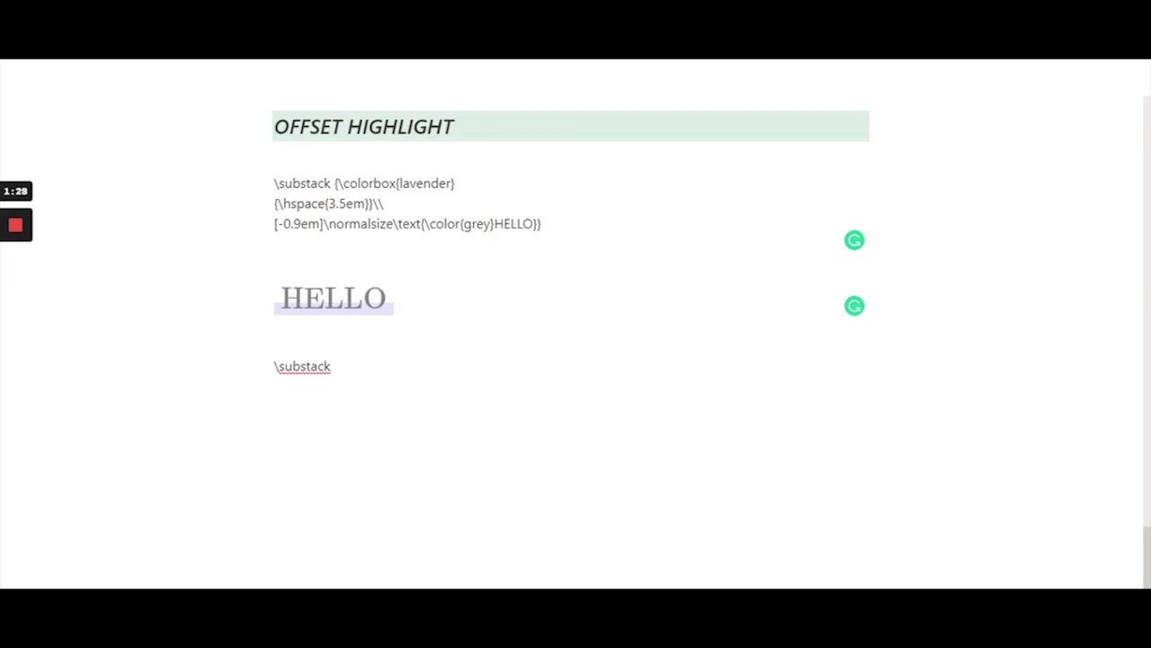
text({)
key(BackSpace)
text({\colorbox{})
key(Left)
text(lorbox{)
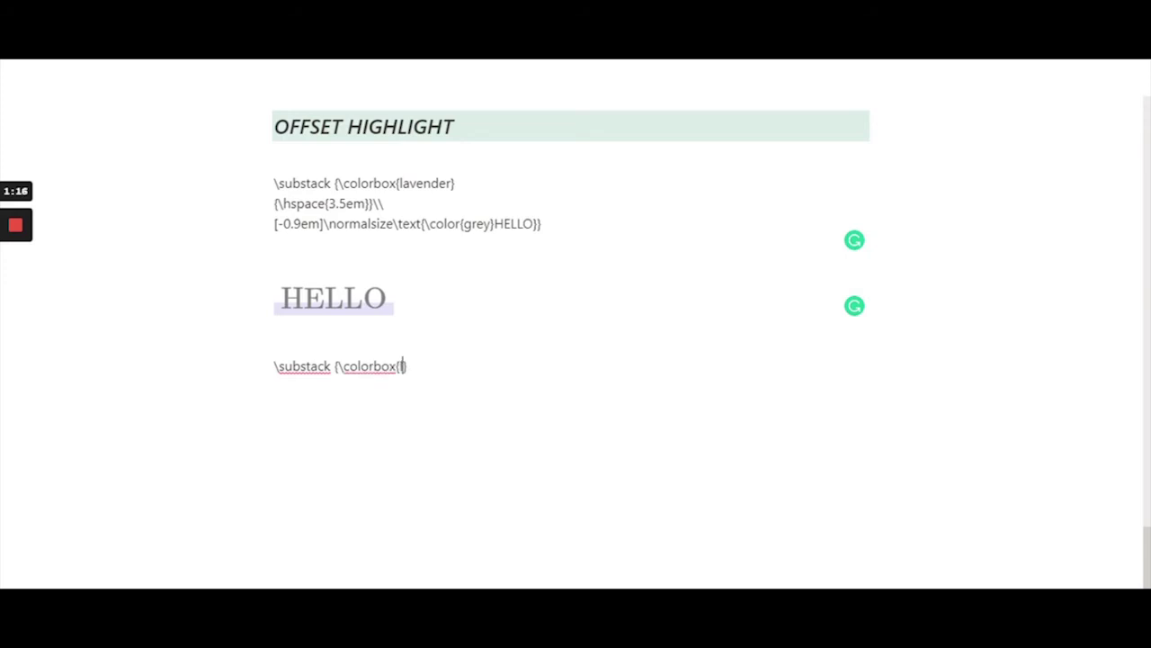
text(lavender)
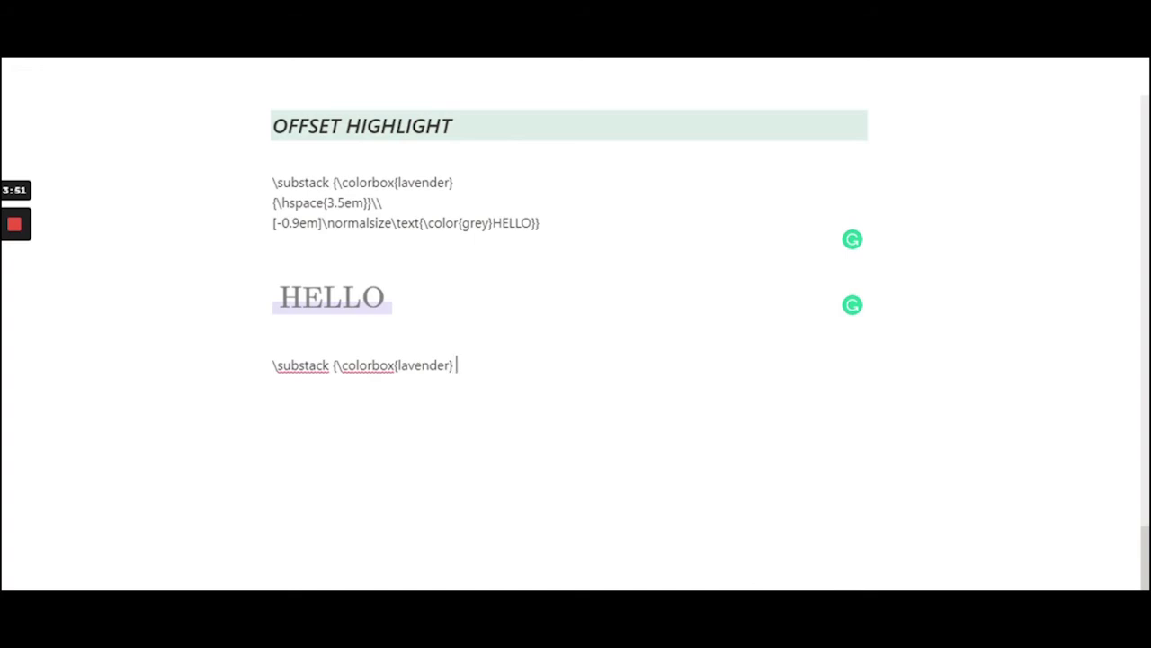
- Continue the second formula's first line with "{\normalsize\color{lavender}" after the colour box command
text({)
text(\normalsize)
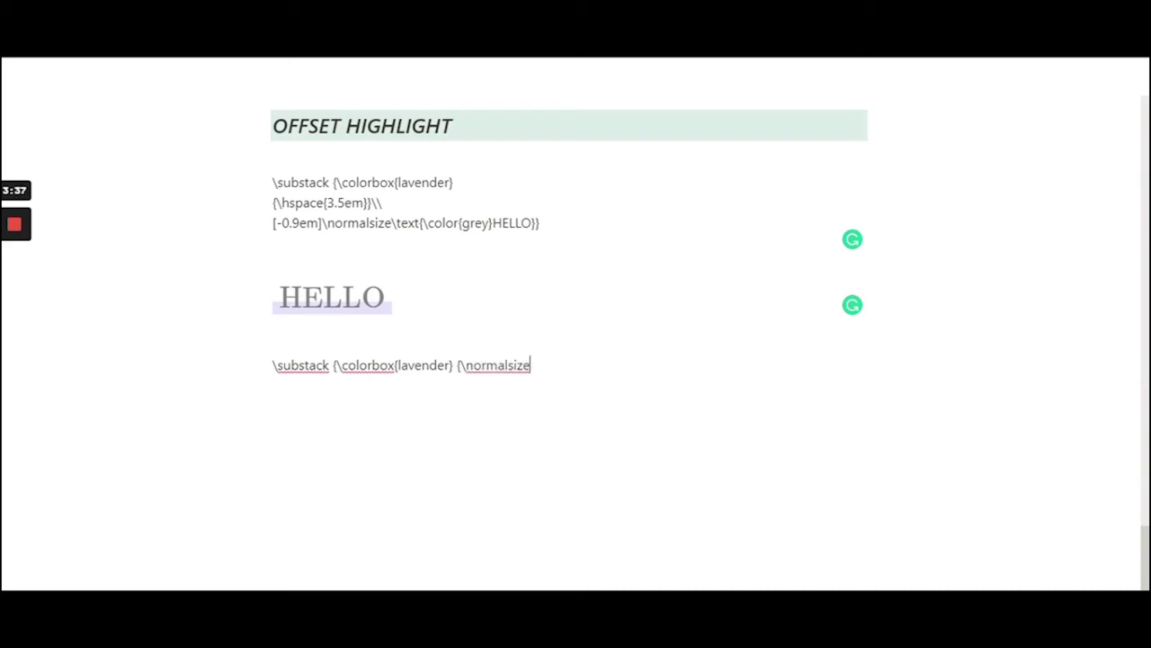
text(\color{lavender)
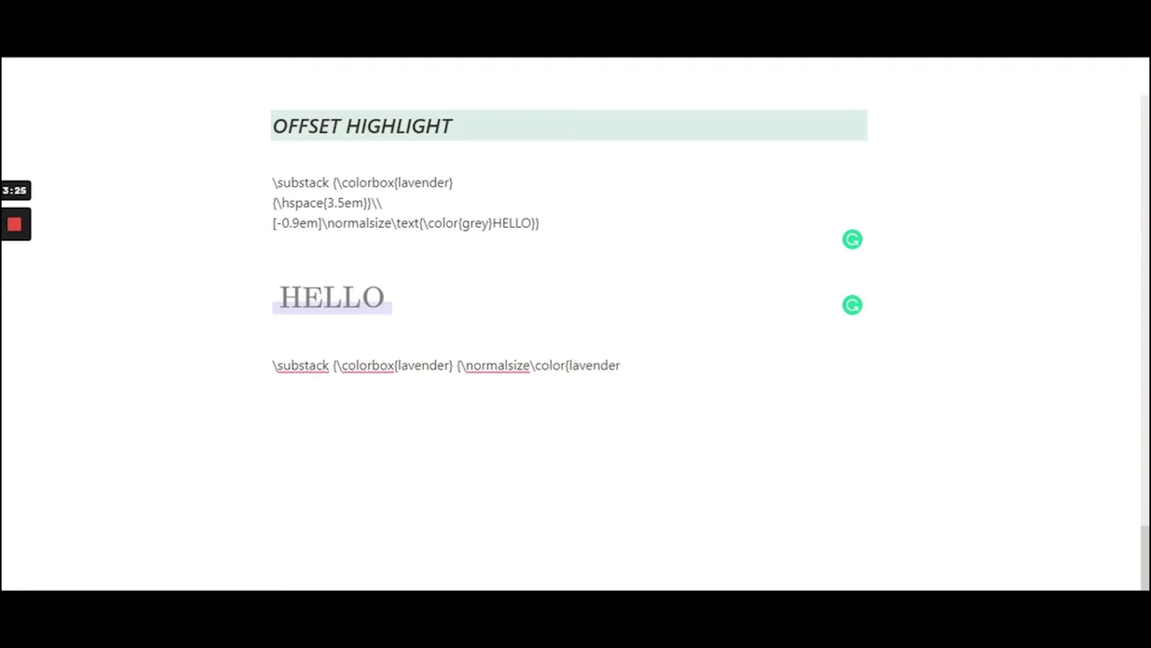
text(})
- Add "a\hspace{8em}}" as the second line of the new formula
key(Return)
text(a)
text(\hspace)
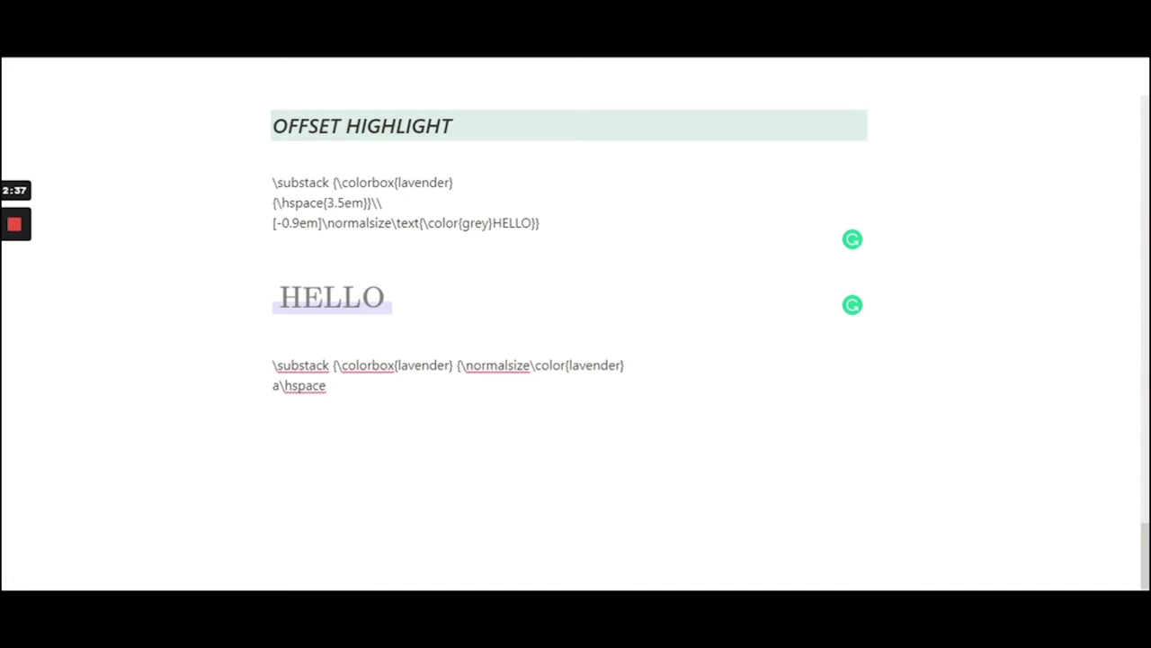
text({8em})
drag(326, 385, 356, 385)
key(shift+Right)
click(364, 385)
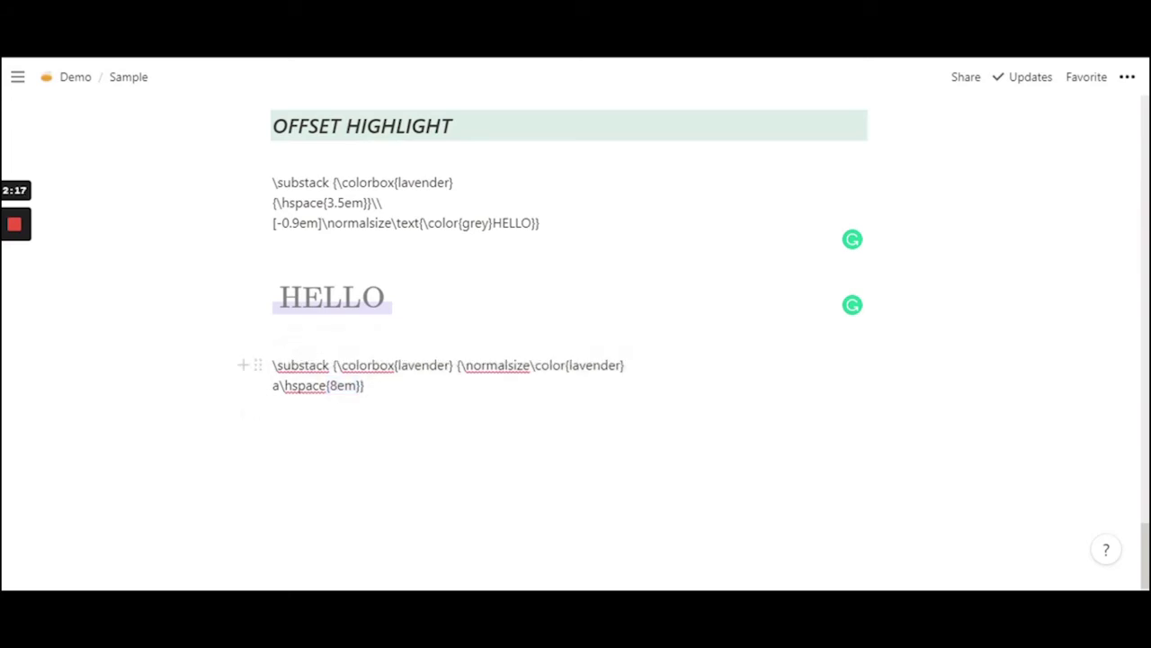
- Review the braces enclosing the \normalsize part of the new formula and its \color{lavender} command
drag(457, 365, 463, 364)
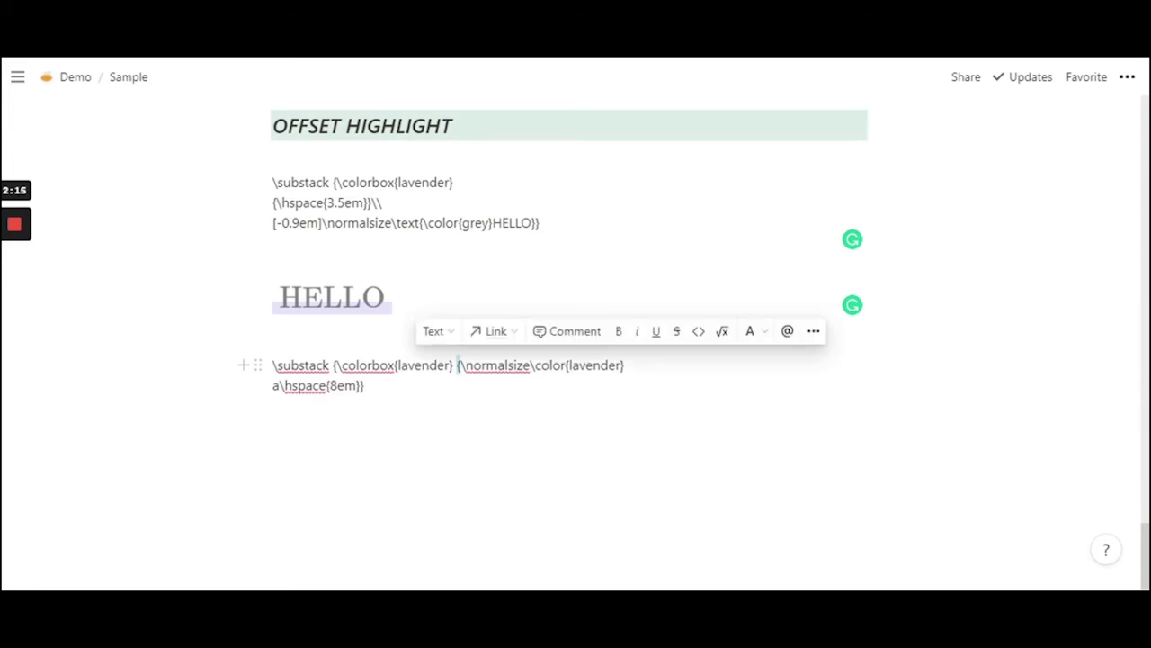
click(365, 385)
drag(457, 364, 465, 365)
click(457, 364)
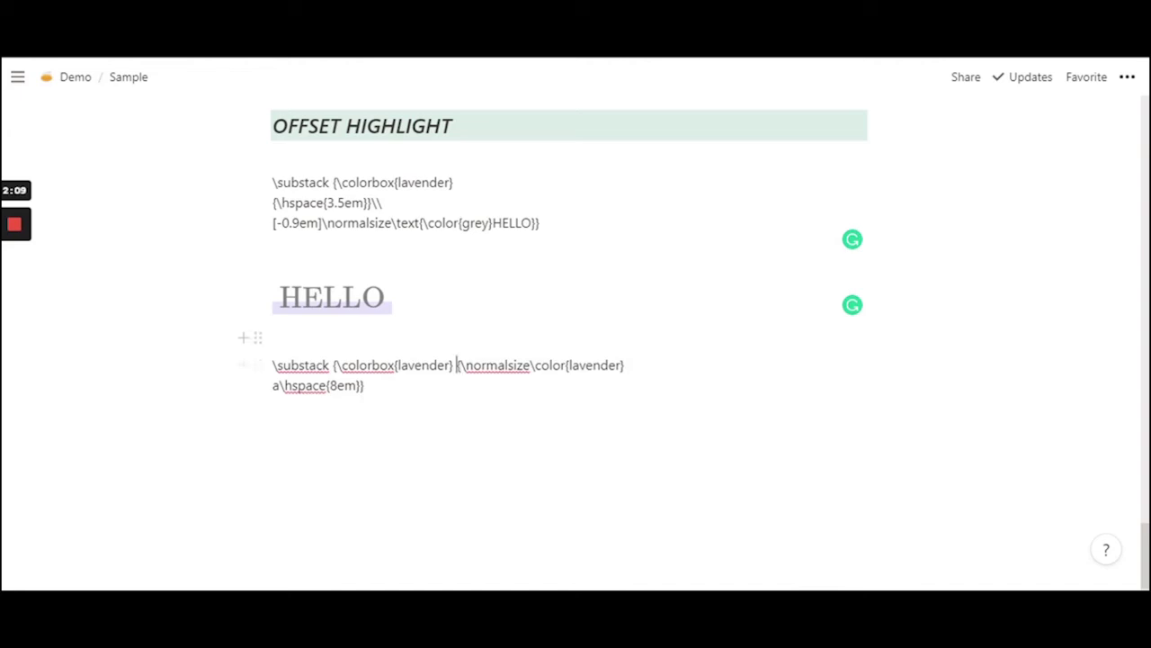
drag(566, 365, 624, 364)
key(Right)
drag(531, 365, 579, 366)
click(272, 338)
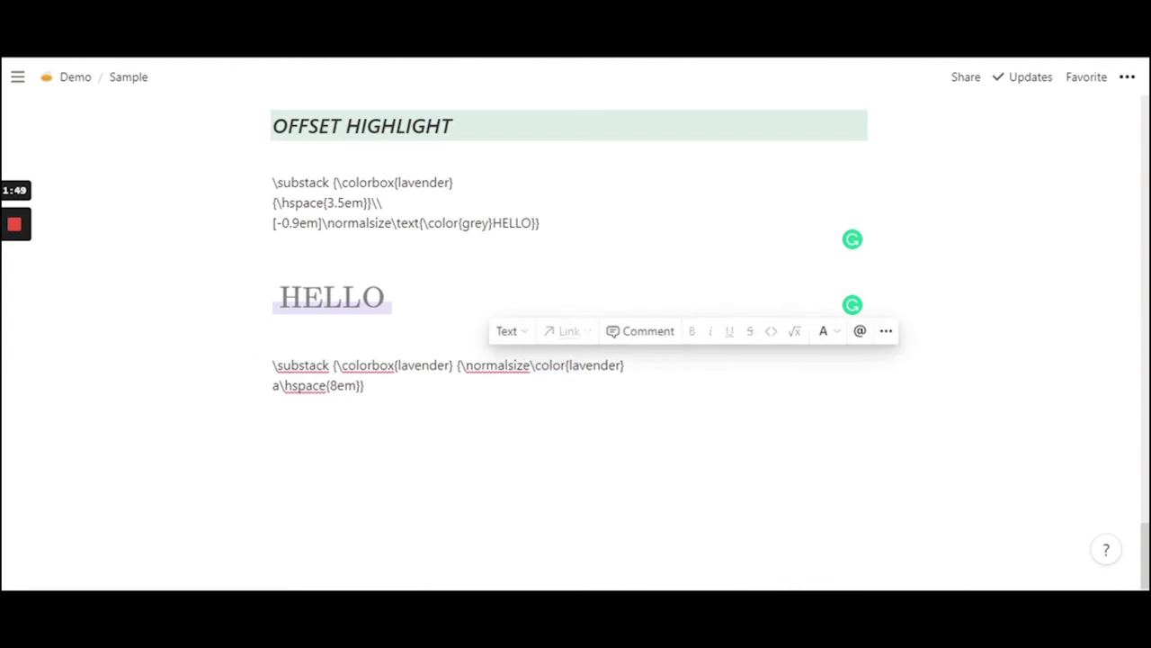
- End the formula's second line with "\\" and begin a third line with "[-0.9em]\normalsize\text"
click(365, 385)
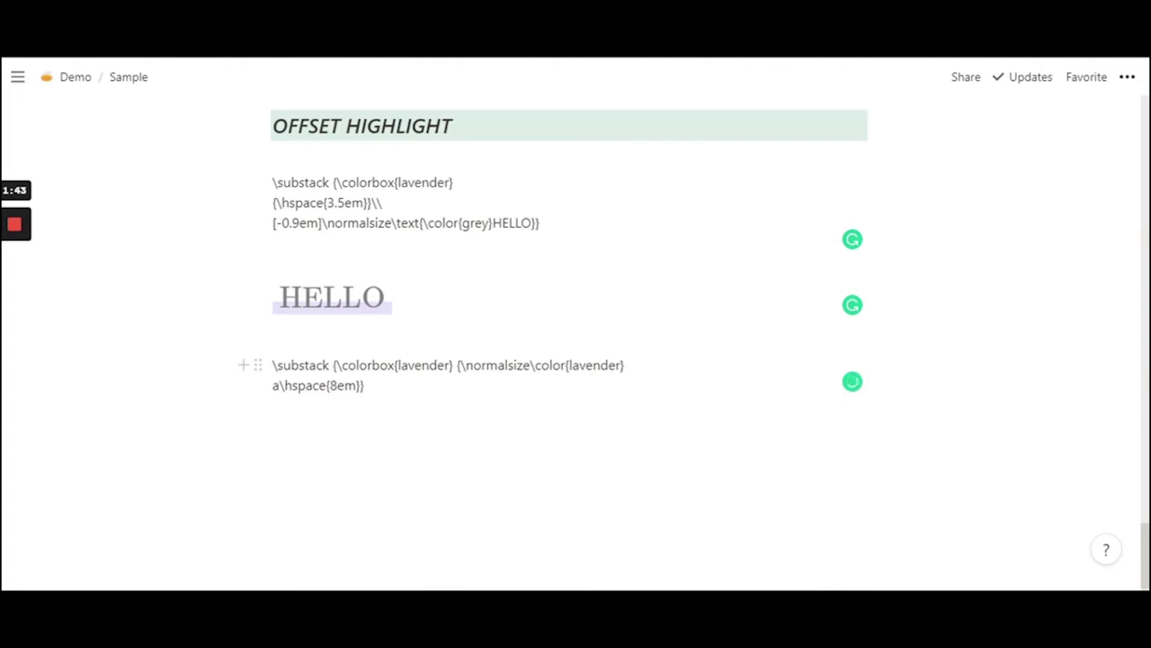
text(\\)
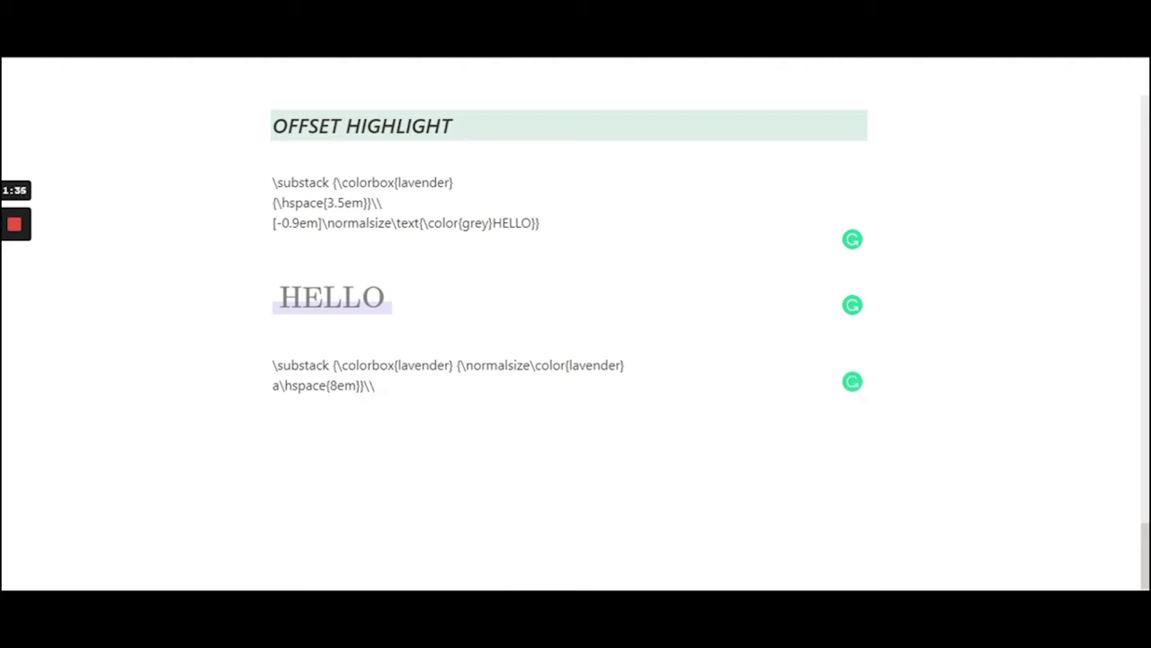
key(Return)
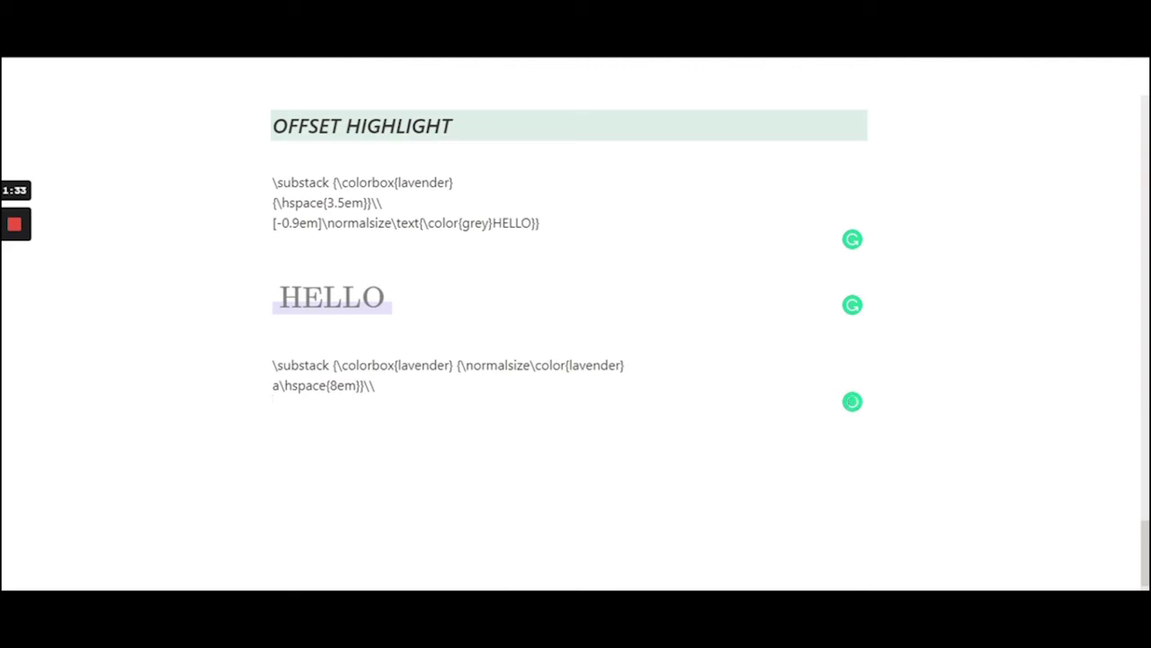
text([-0.9em]\n)
key(BackSpace)
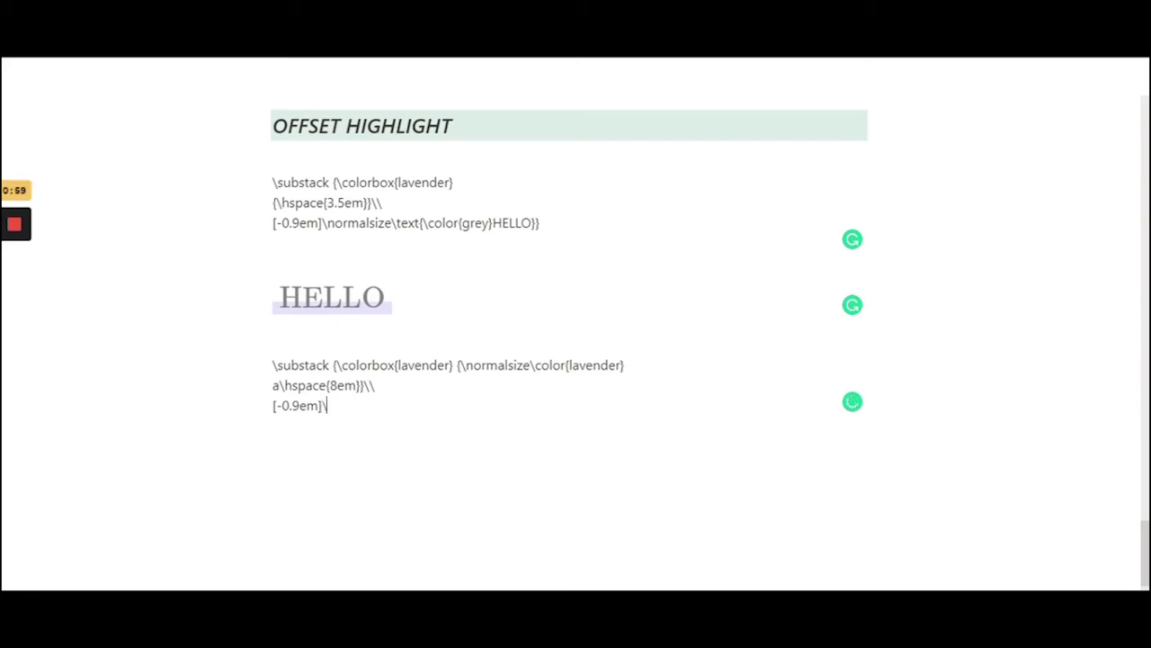
text(normalsize\text)
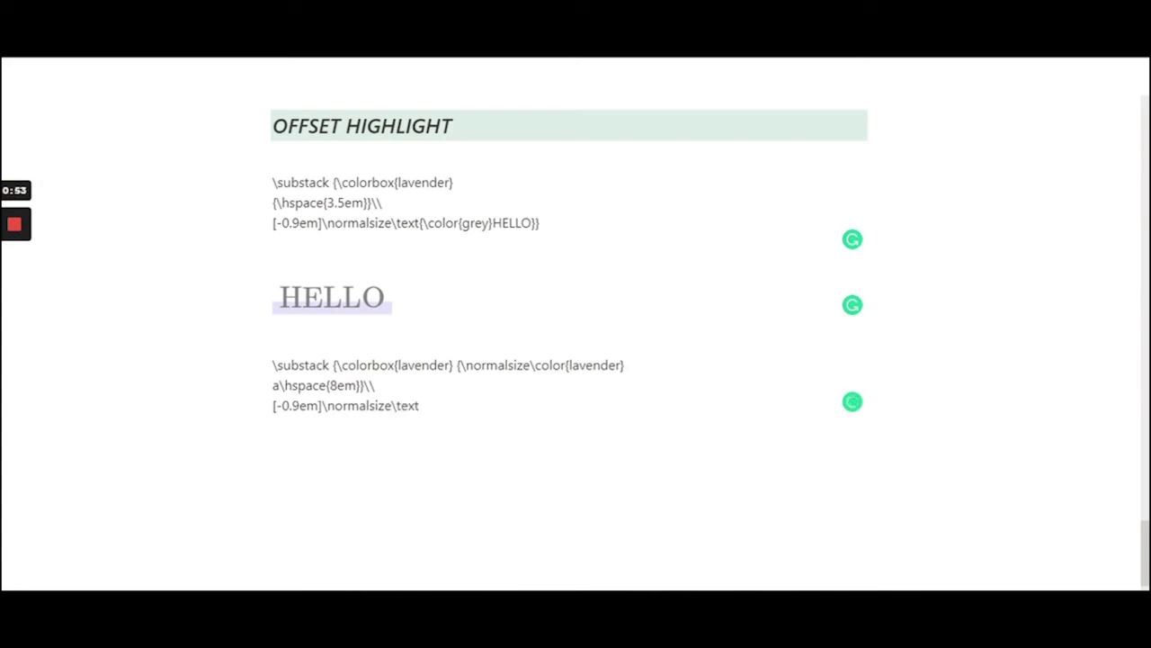
- Add "{HELLO}" in curly braces after the \text command on the formula's third line
drag(322, 405, 392, 406)
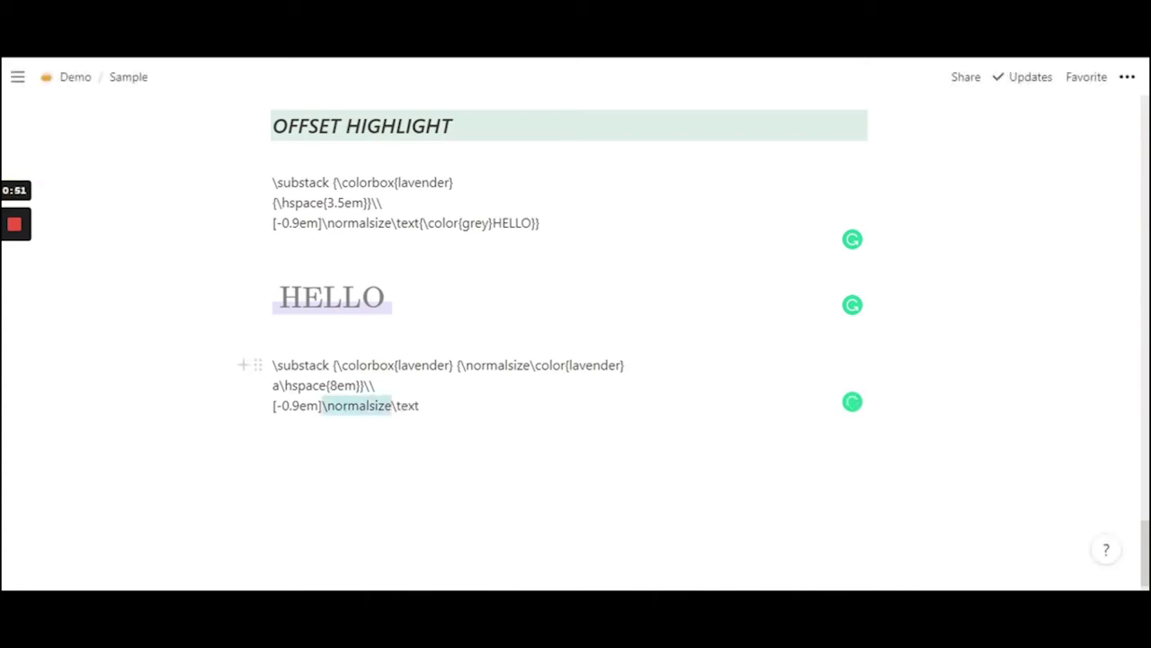
click(374, 386)
click(419, 405)
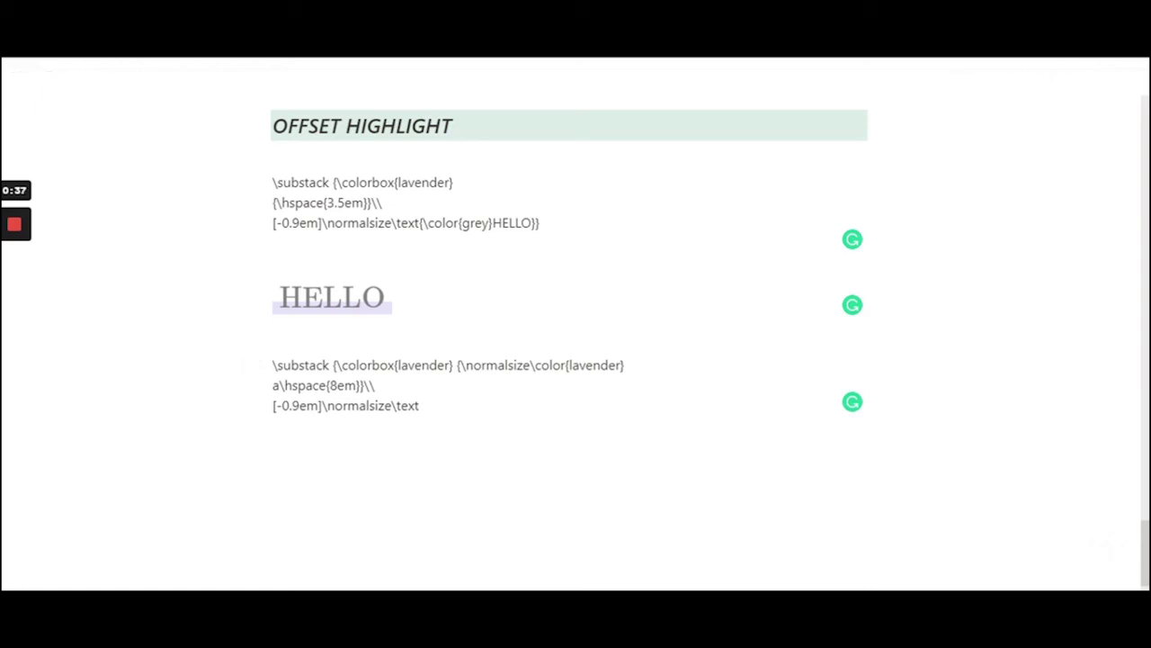
text({})
key(Left)
text(HELLO)
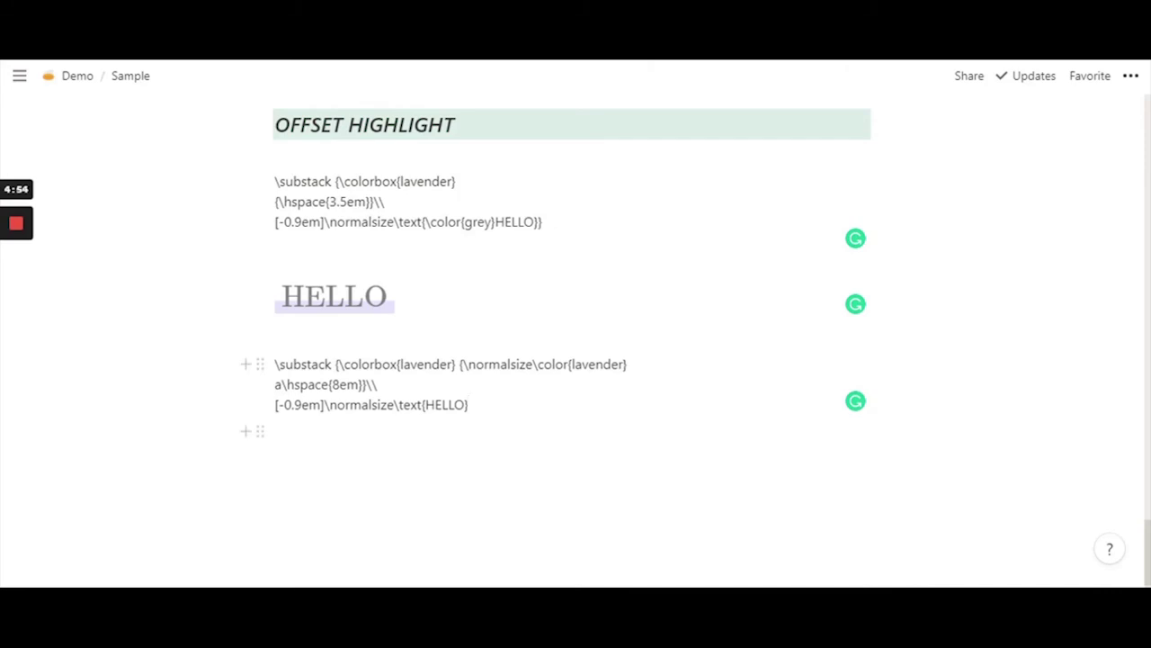
- Check the {HELLO} argument and the brace pair that encloses the \normalsize and \hspace part of the new formula
drag(420, 404, 469, 405)
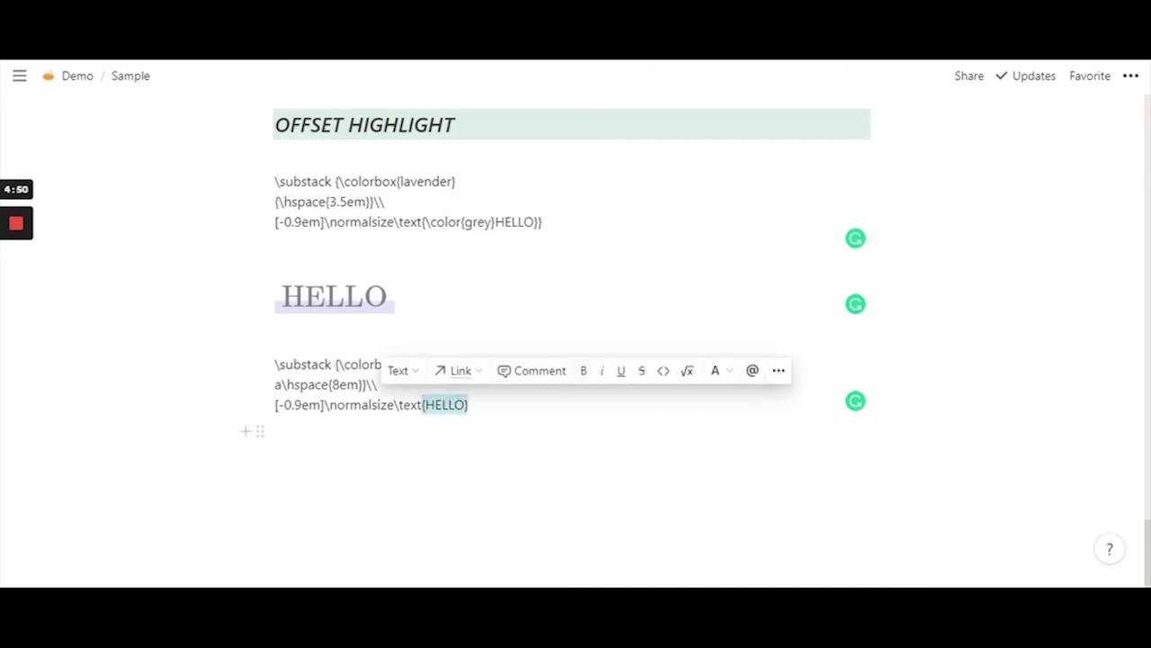
click(275, 431)
drag(324, 405, 363, 384)
click(349, 405)
click(365, 384)
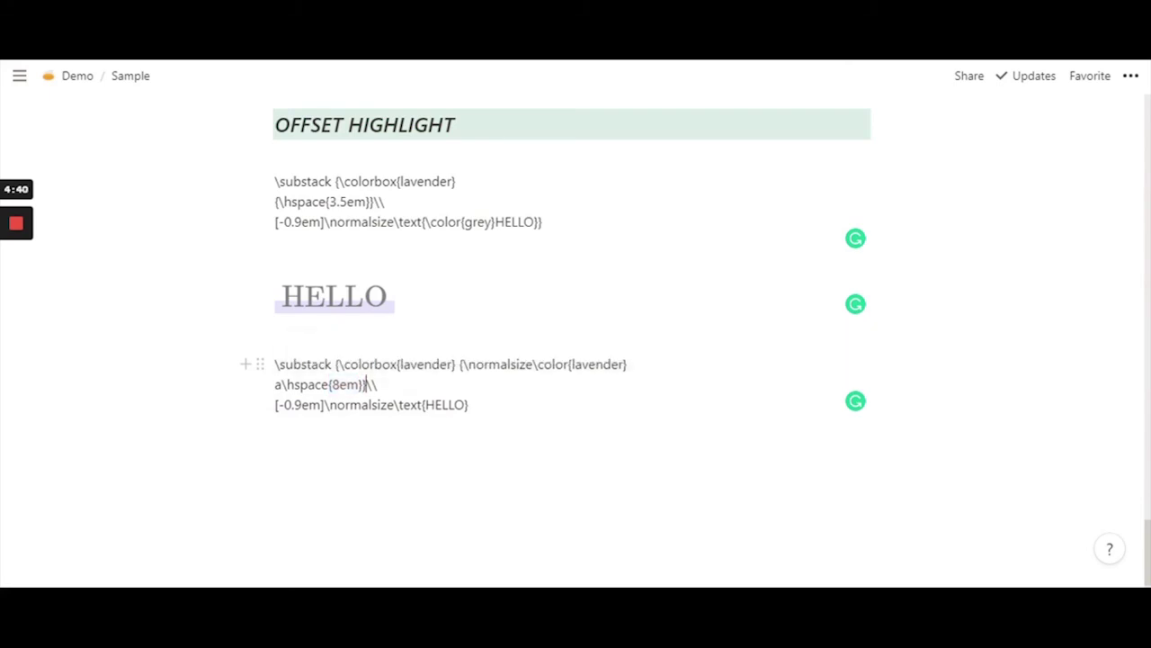
drag(362, 384, 367, 384)
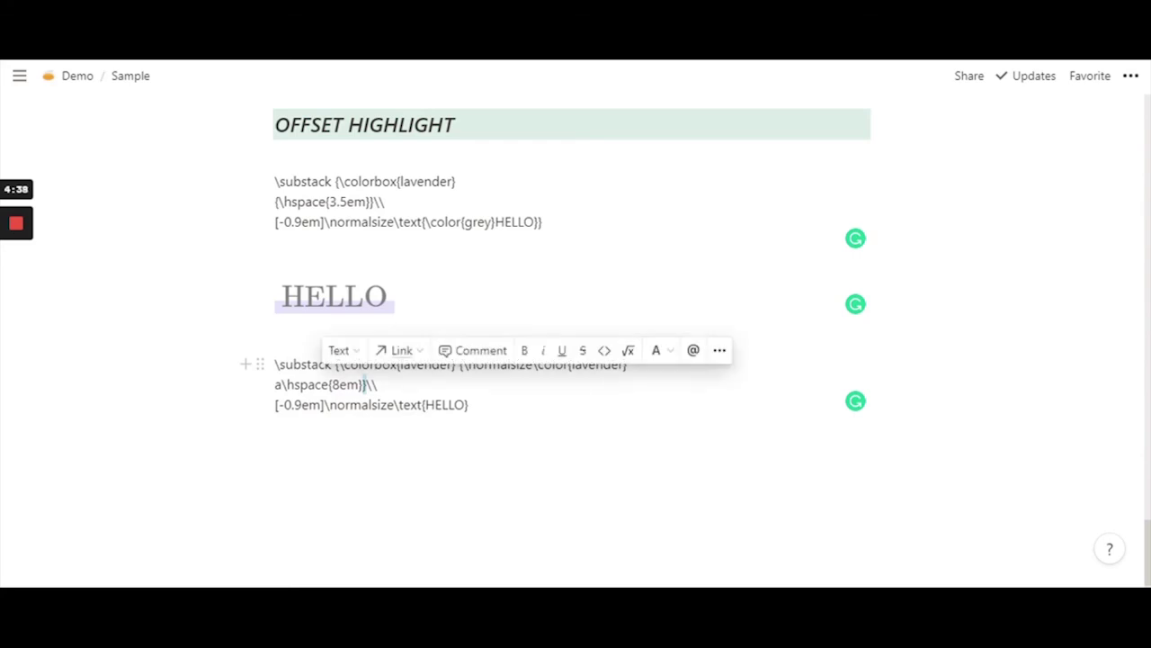
click(376, 384)
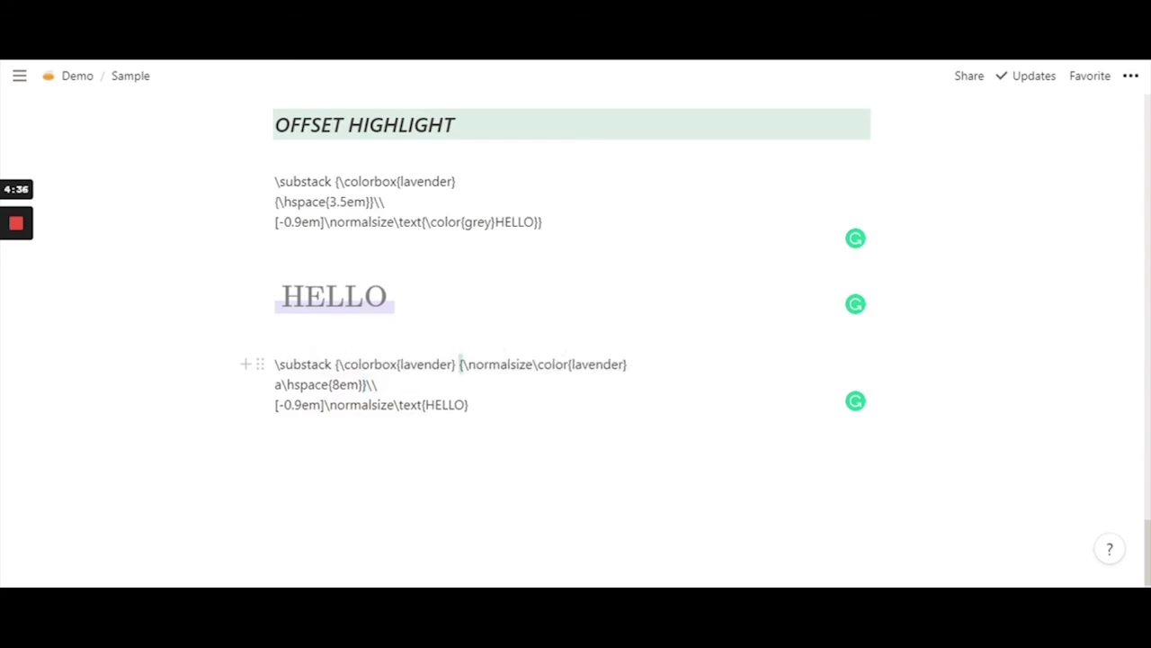
drag(461, 363, 461, 363)
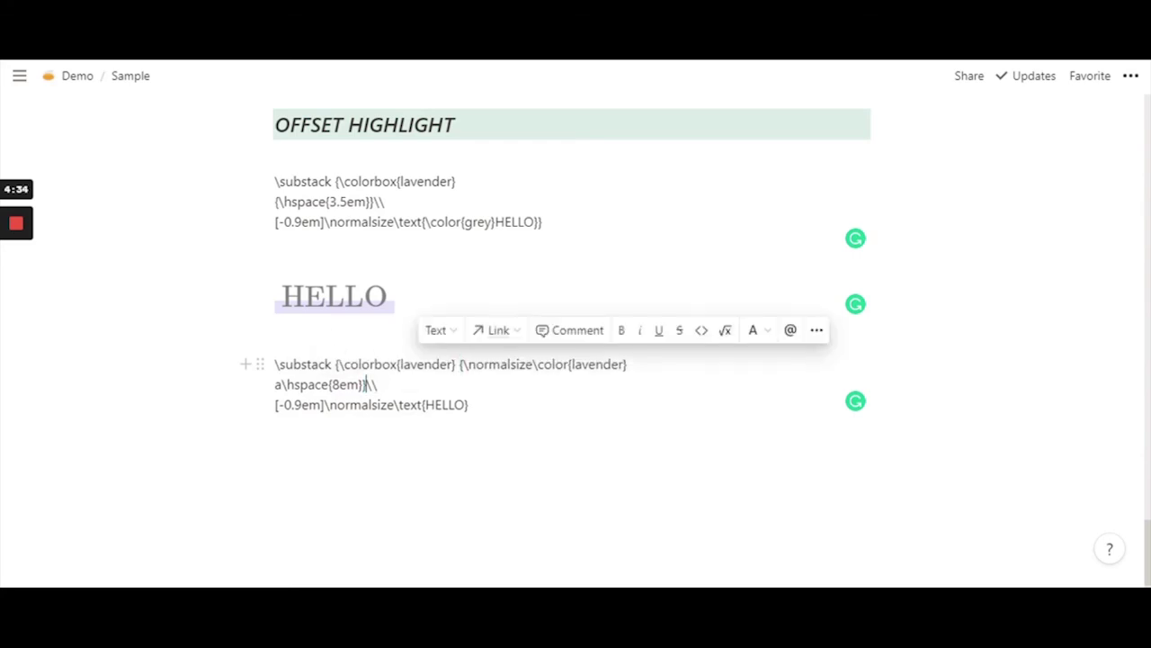
click(366, 384)
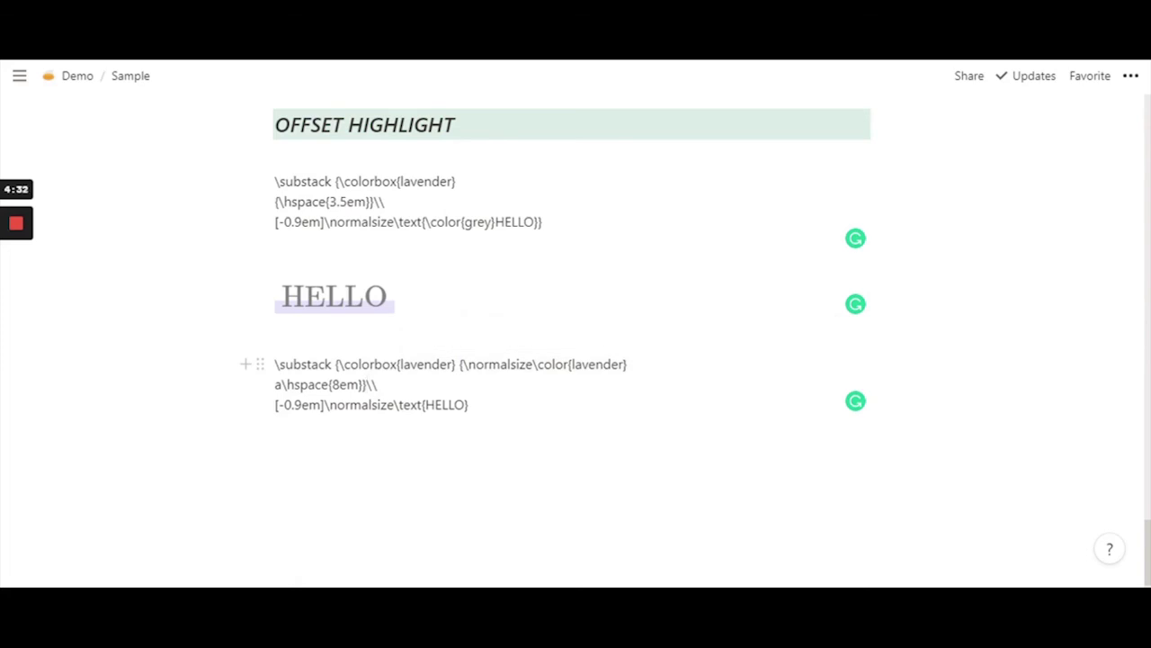
- Examine the braces around the lavender argument of the new formula's \colorbox command
key(shift+Left)
key(shift+Left)
key(shift+Left)
key(shift+Left)
key(shift+Left)
key(shift+Left)
key(shift+Left)
key(shift+Left)
key(shift+Left)
key(shift+Left)
key(shift+Left)
key(shift+Left)
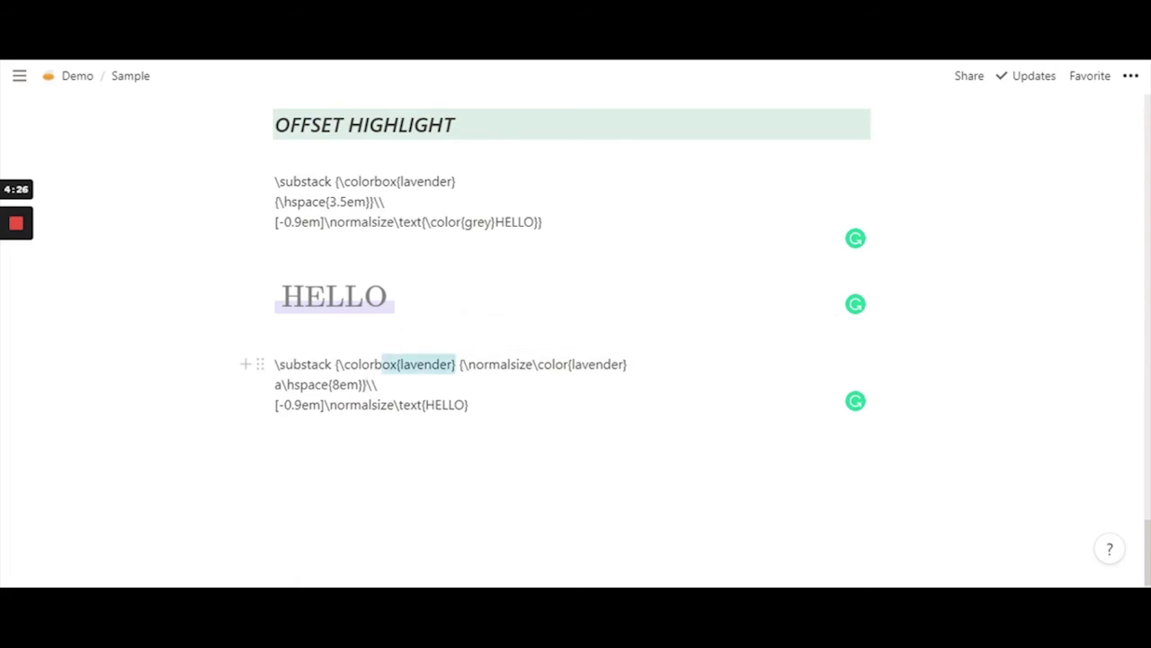
key(Left)
key(Right)
key(Right)
key(Right)
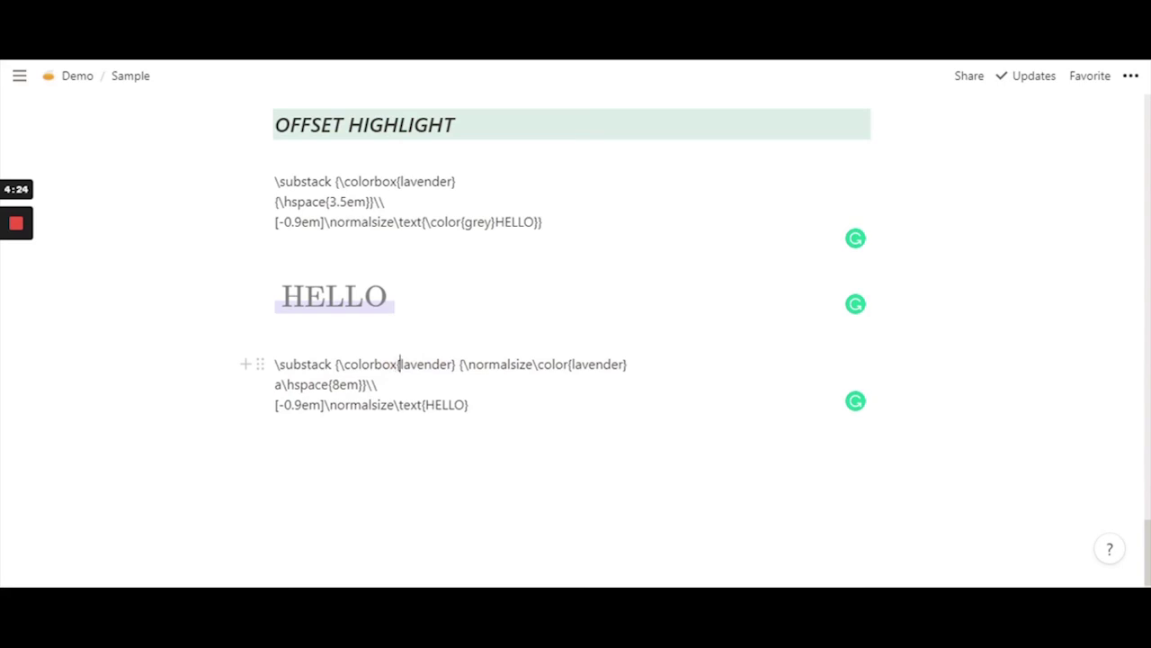
key(Left)
key(shift+Right)
key(shift+Right)
key(shift+Right)
key(shift+Right)
key(shift+Right)
key(shift+Right)
key(shift+Right)
key(shift+Right)
key(shift+Right)
key(shift+Right)
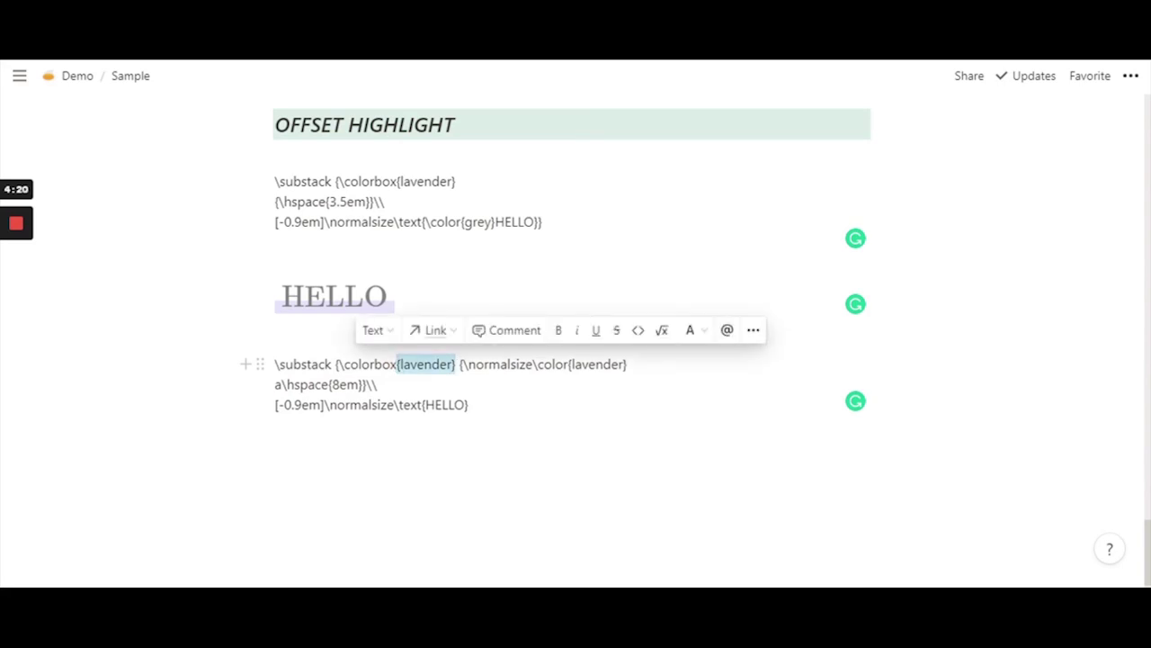
- Add the final closing brace after {HELLO} to complete the second \substack formula
click(439, 363)
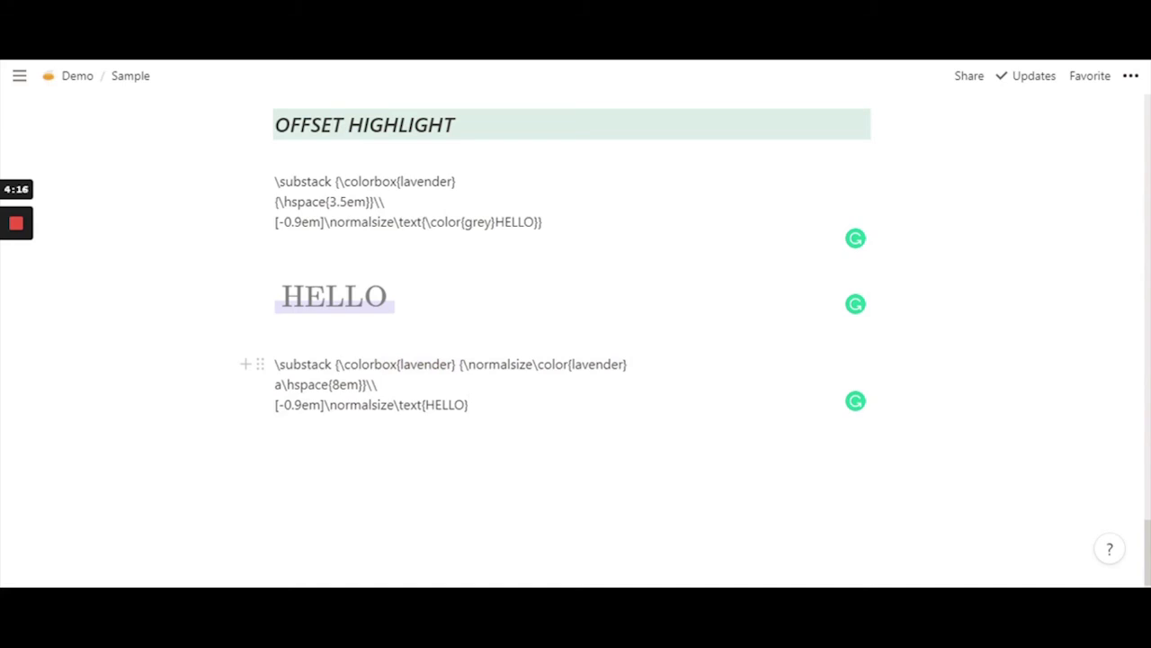
text(})
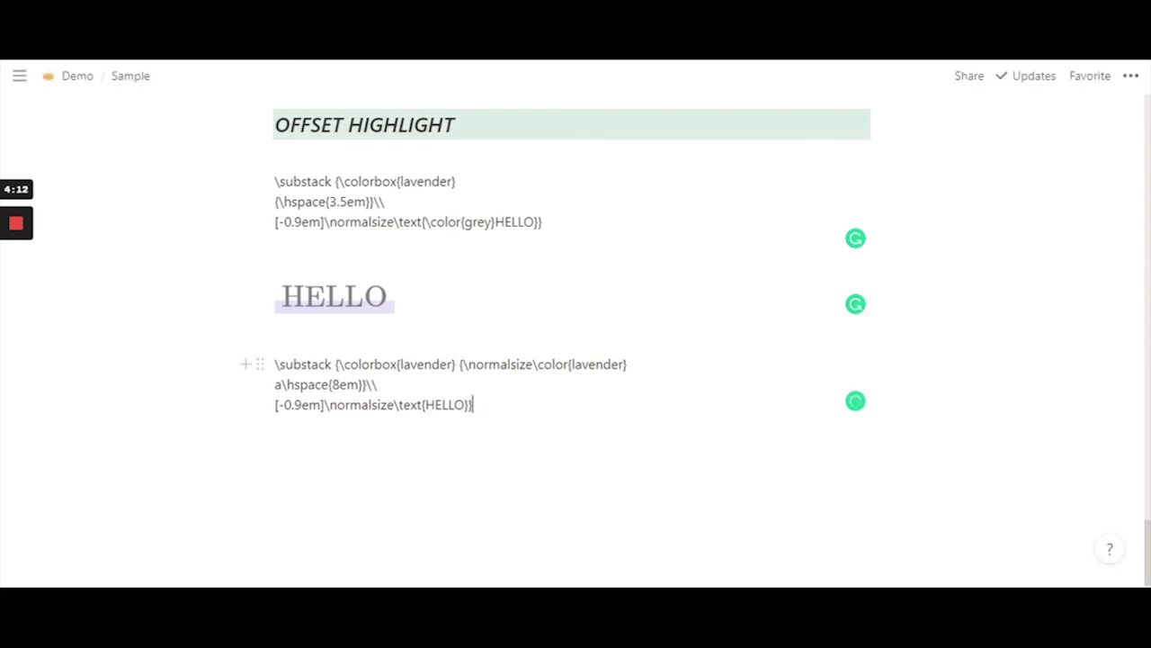
- Copy the second \substack formula and apply it as an inline equation on a new HELLO line below it
key(ctrl+a)
key(ctrl+c)
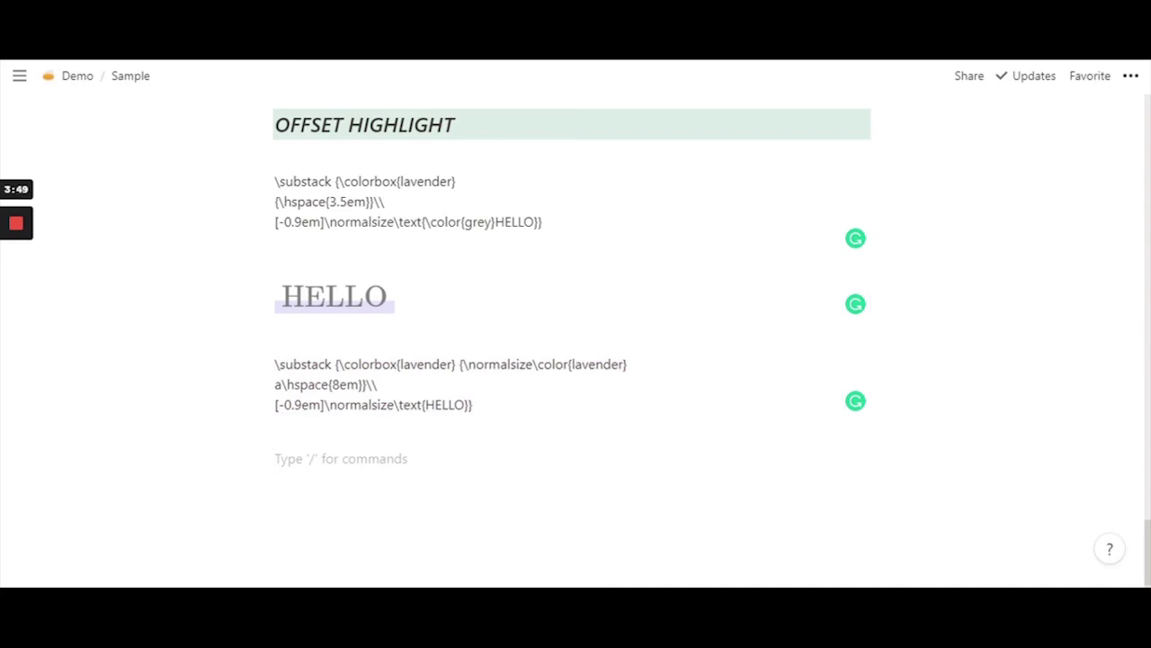
text(HELLO)
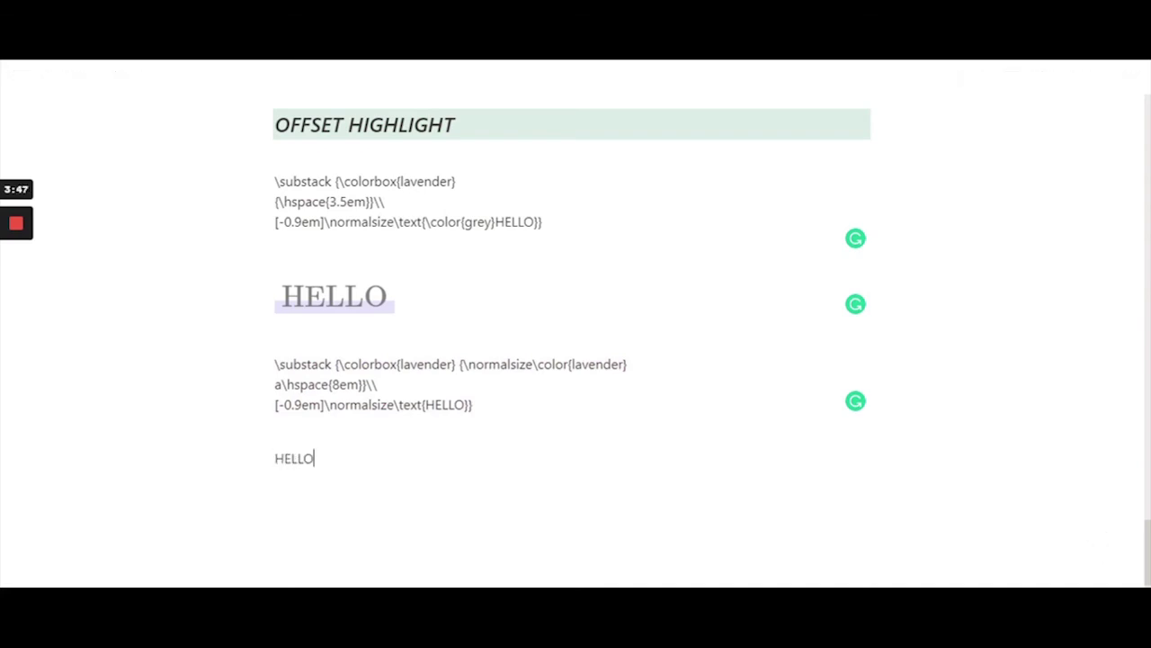
double_click(297, 458)
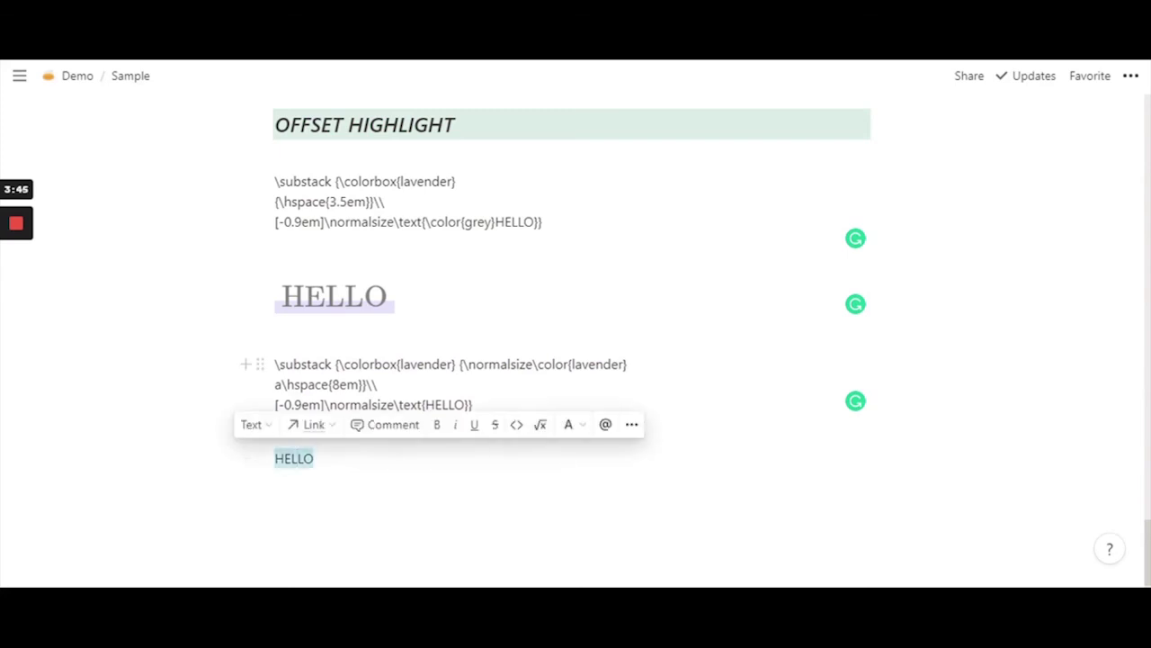
click(541, 424)
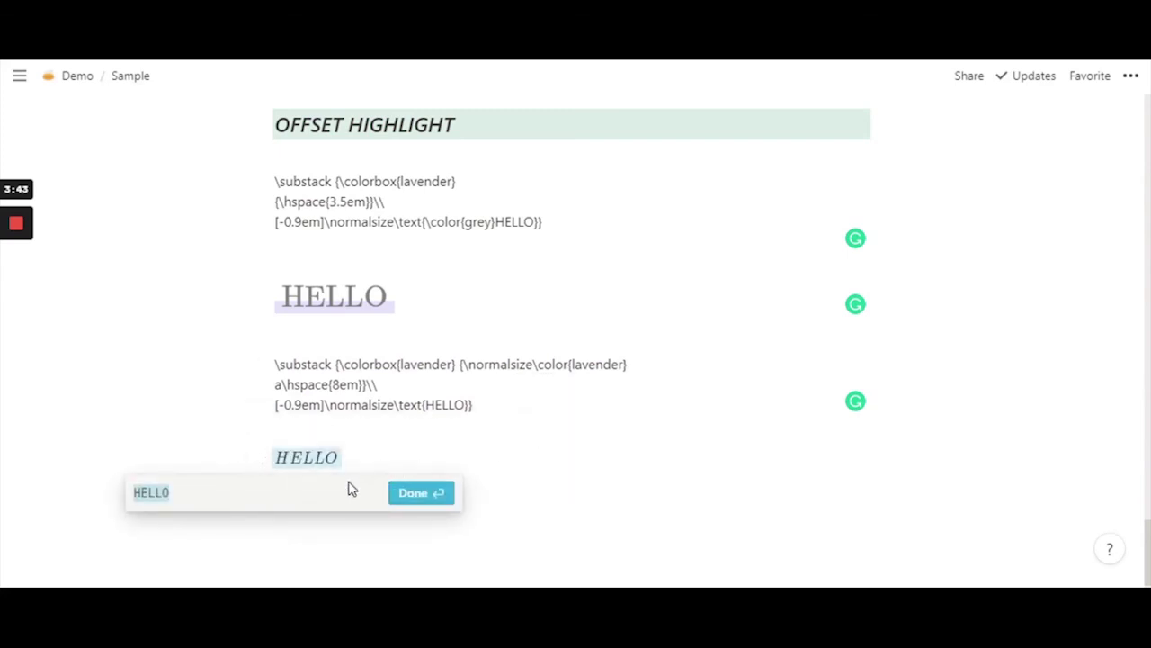
key(ctrl+v)
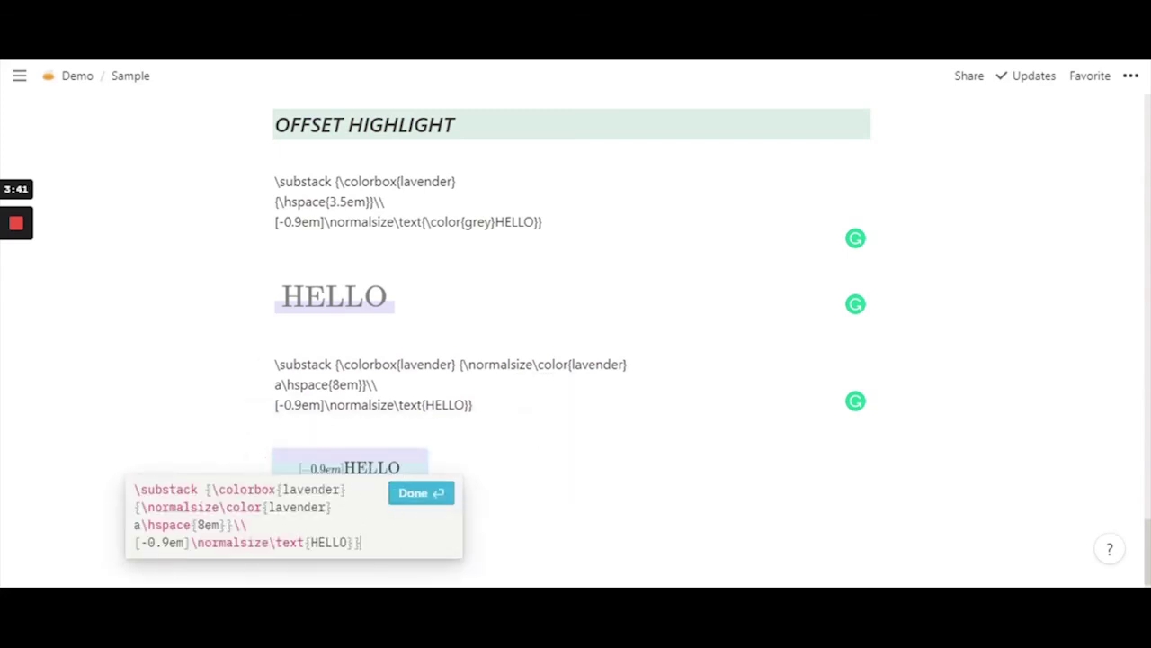
click(410, 496)
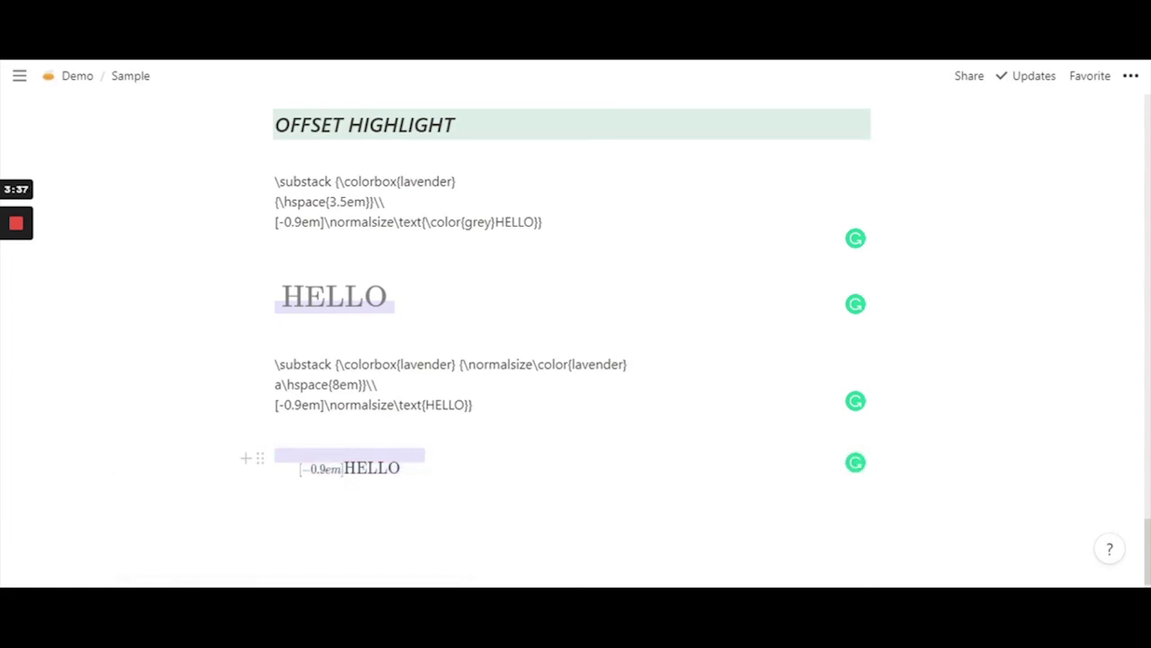
- Remove the space after \substack and the line break before [-0.9em] in the new inline equation
click(281, 452)
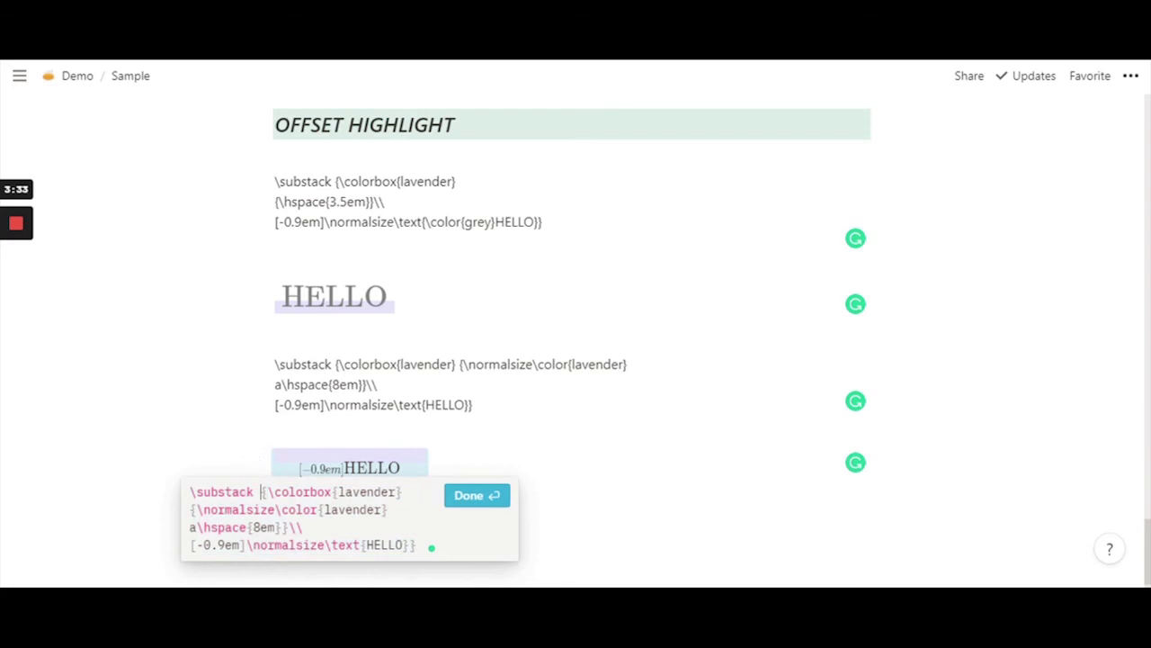
key(BackSpace)
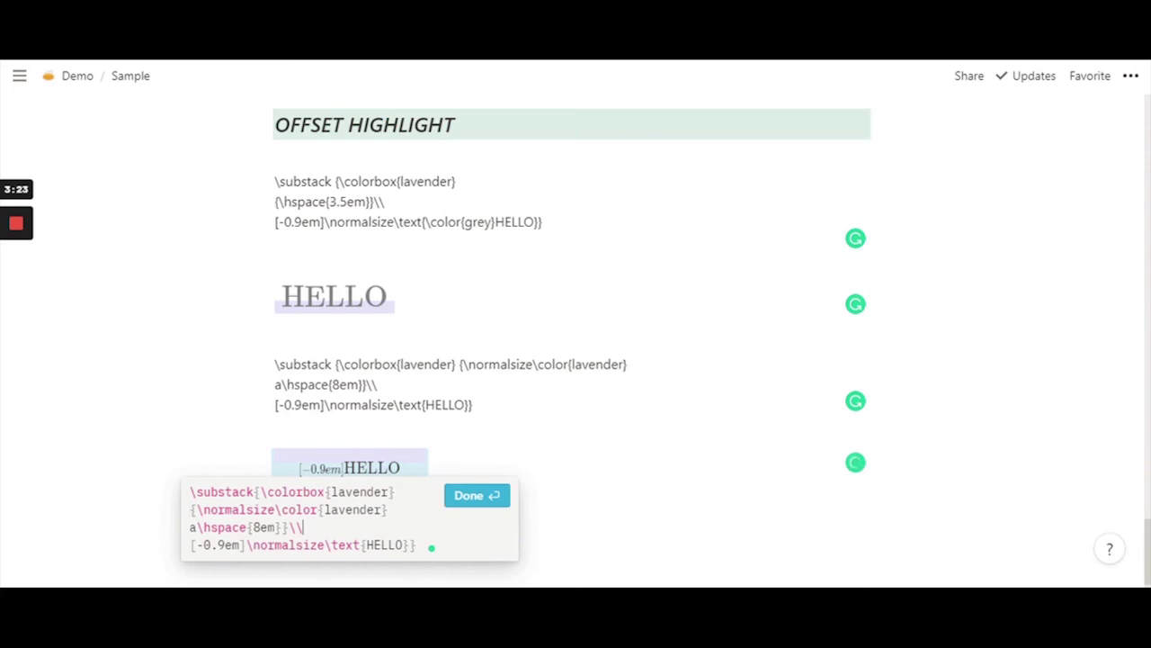
key(BackSpace)
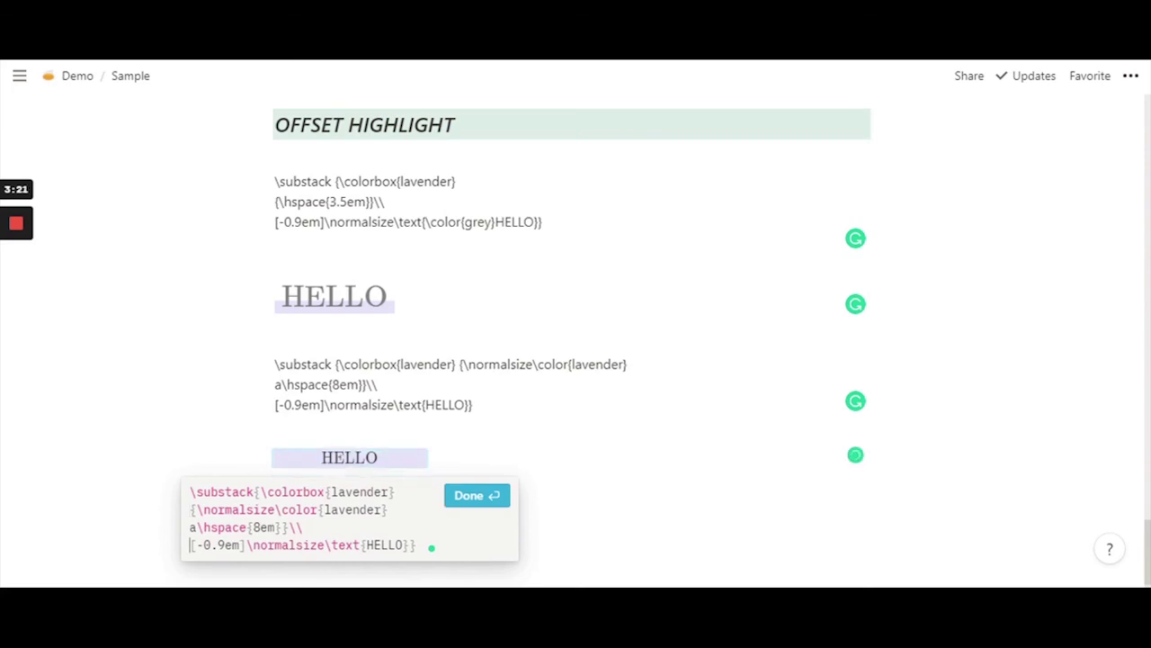
click(477, 500)
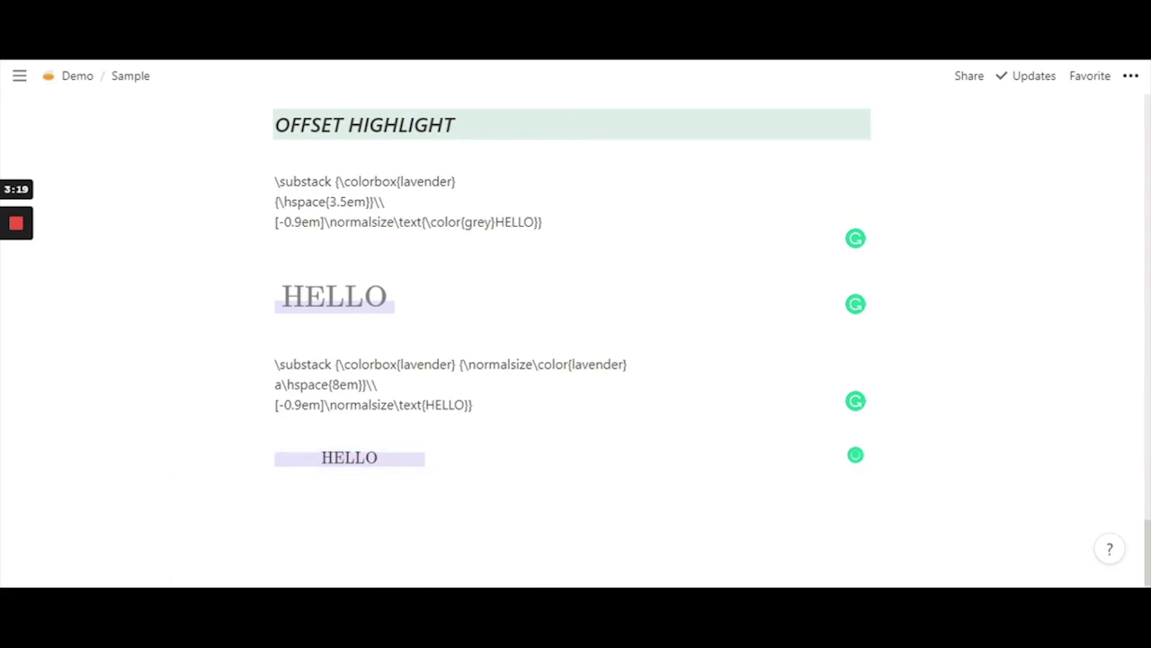
- Set the \hspace value in the new HELLO equation to 4em
click(349, 457)
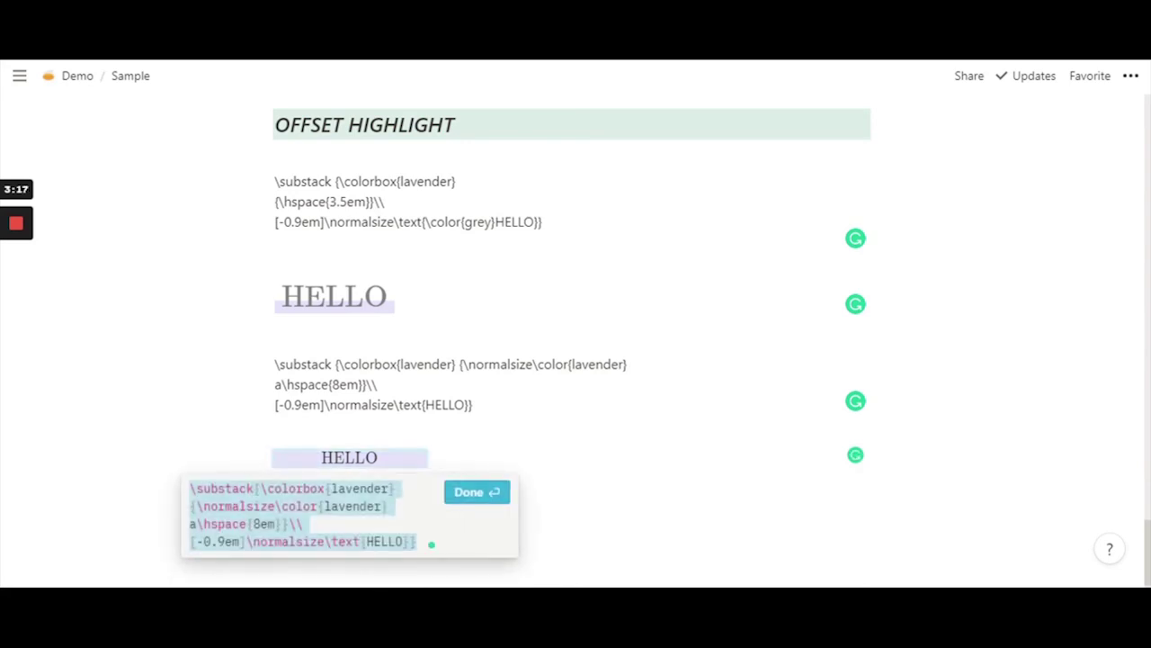
click(304, 542)
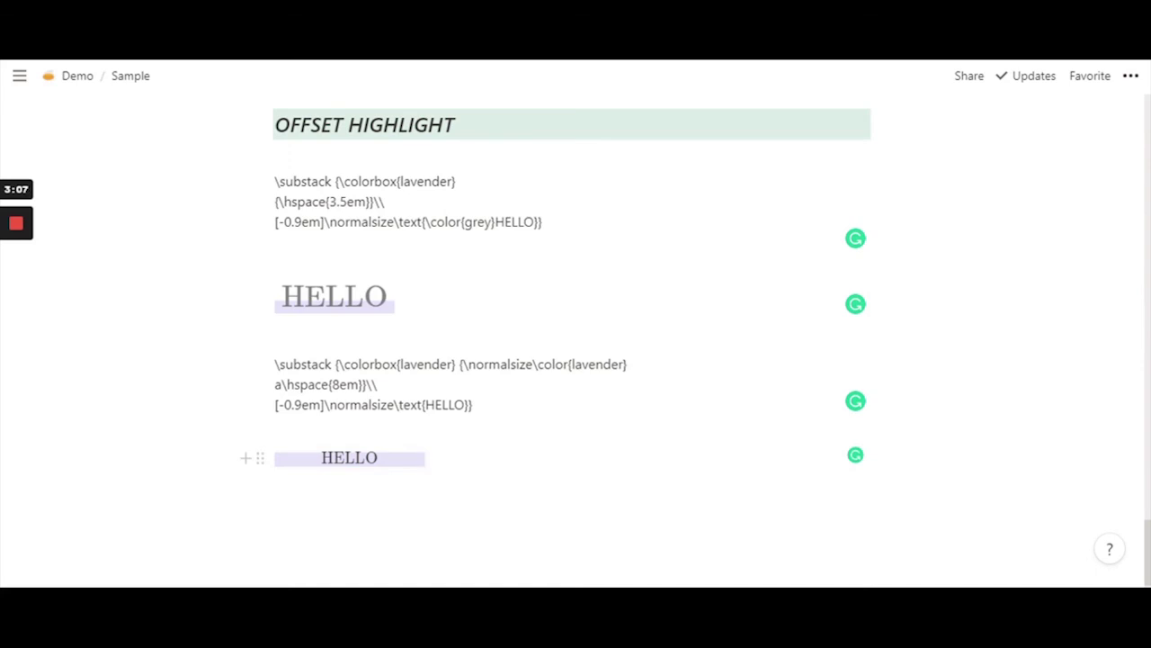
click(349, 457)
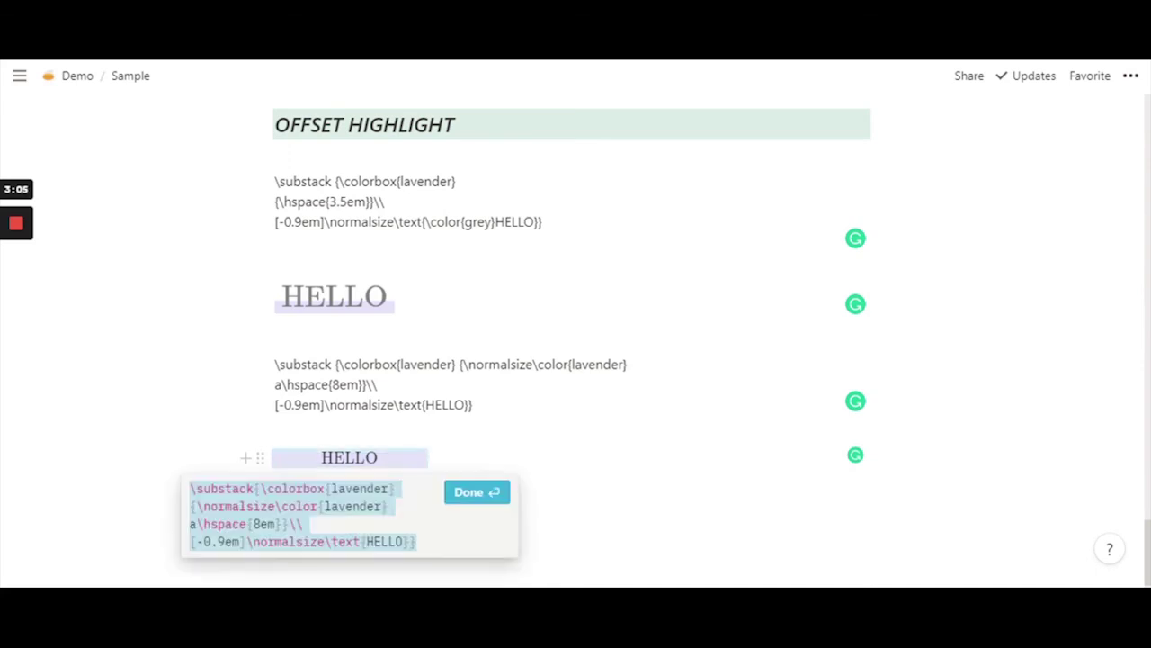
click(260, 524)
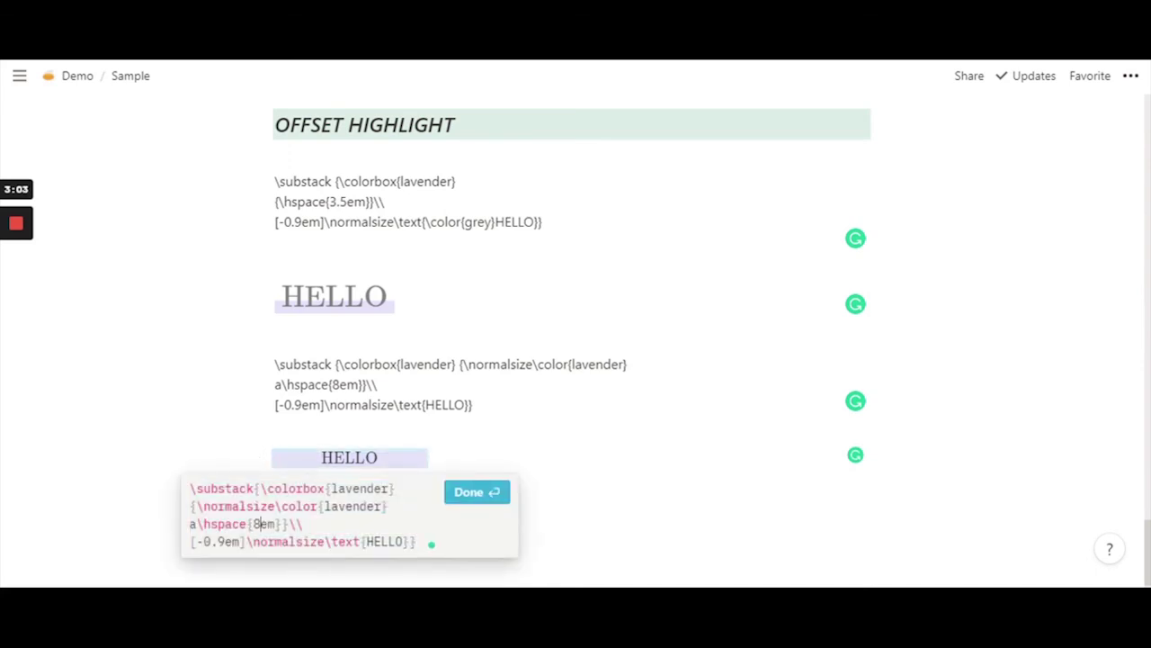
key(BackSpace)
text(4)
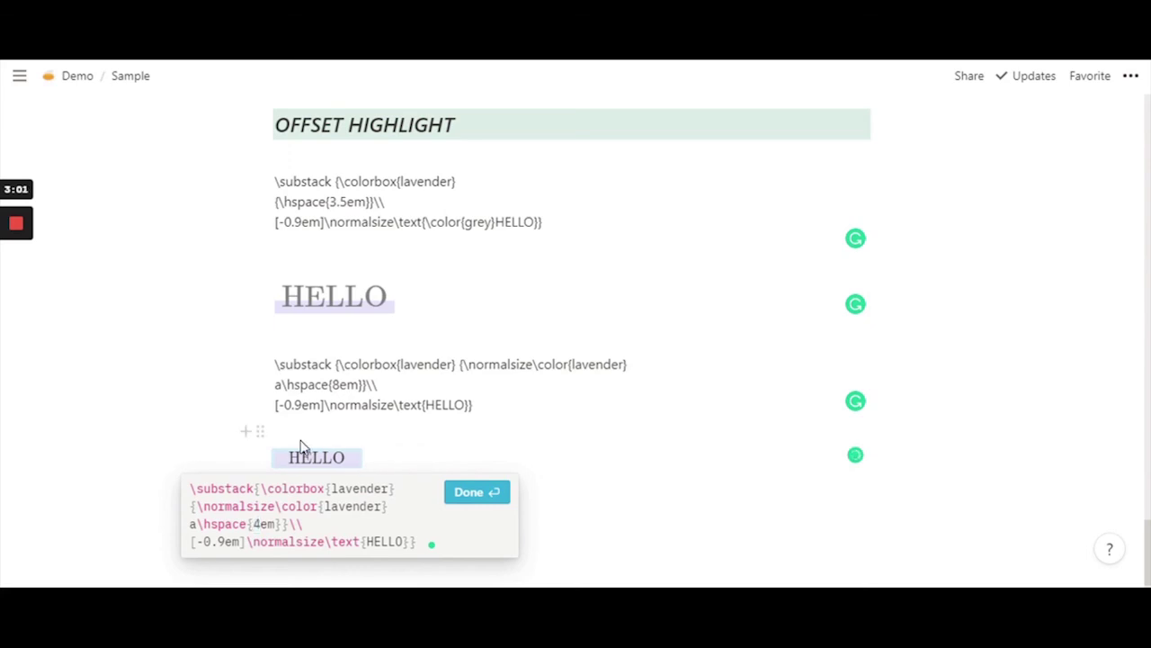
click(490, 498)
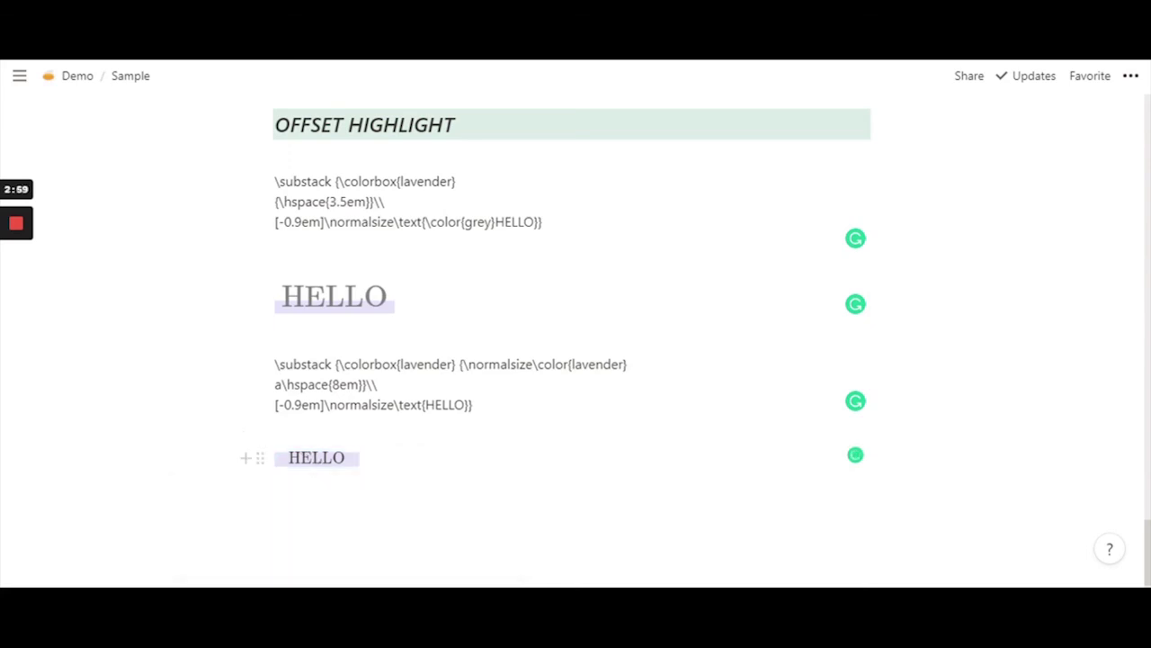
- Set the \hspace value in the new HELLO equation to 3.5em
click(317, 457)
click(234, 523)
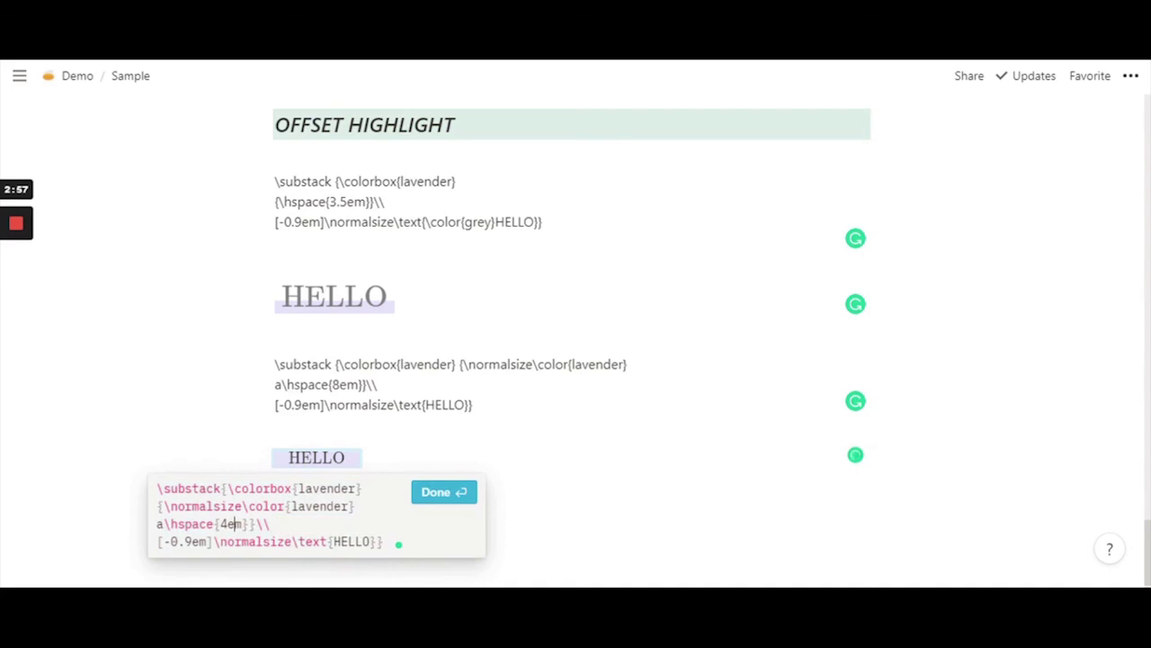
double_click(231, 523)
text(3.5)
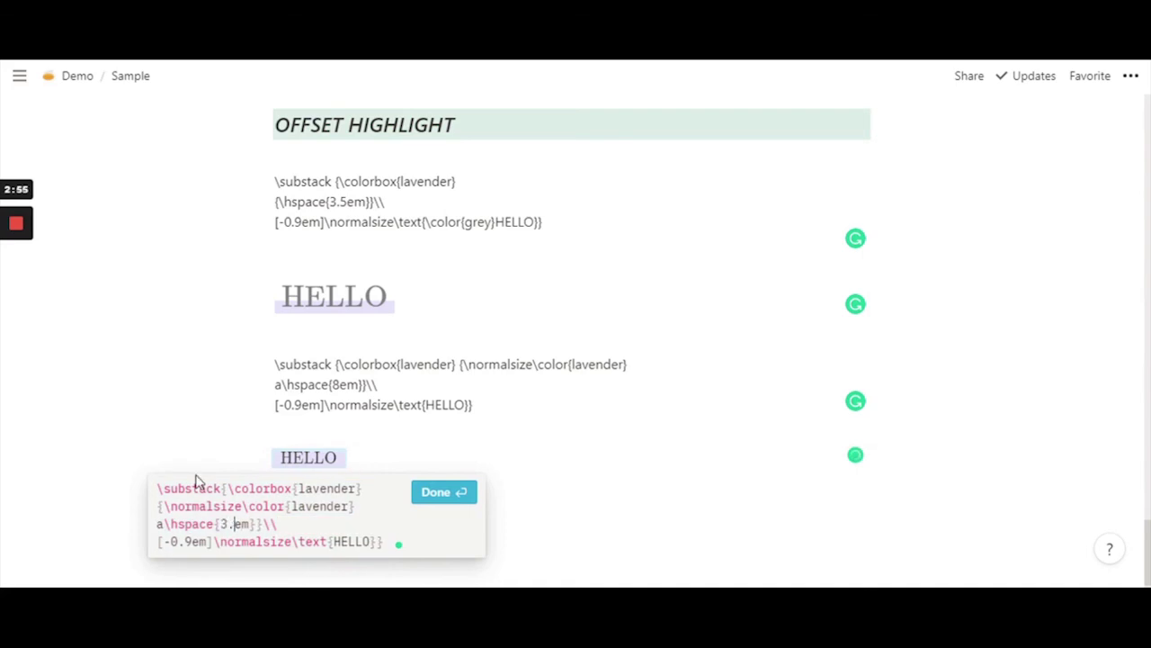
click(443, 493)
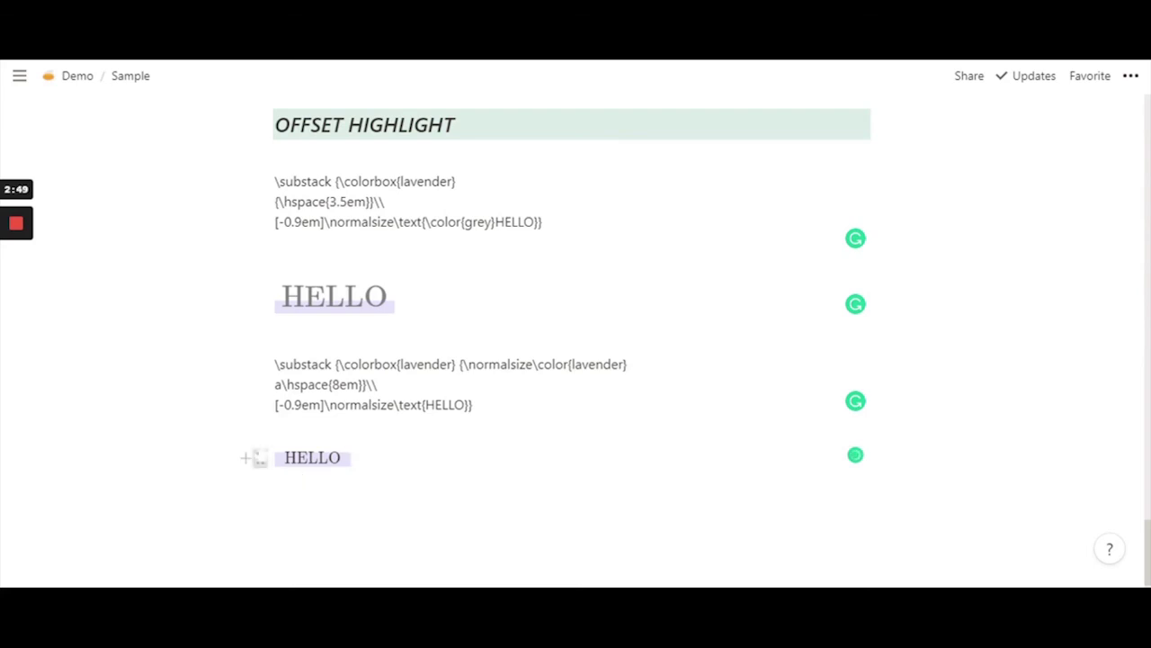
- Turn the block with the new HELLO equation into a Heading 1
click(260, 459)
mouse_move(205, 374)
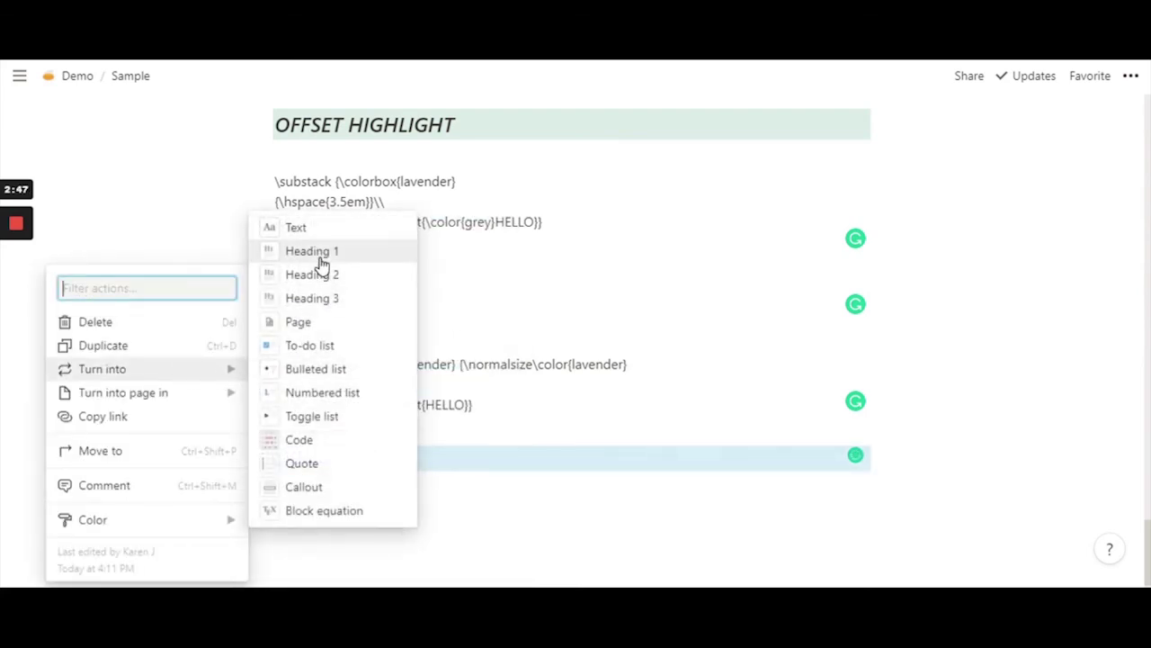
click(316, 254)
scroll(572, 338, down, 1)
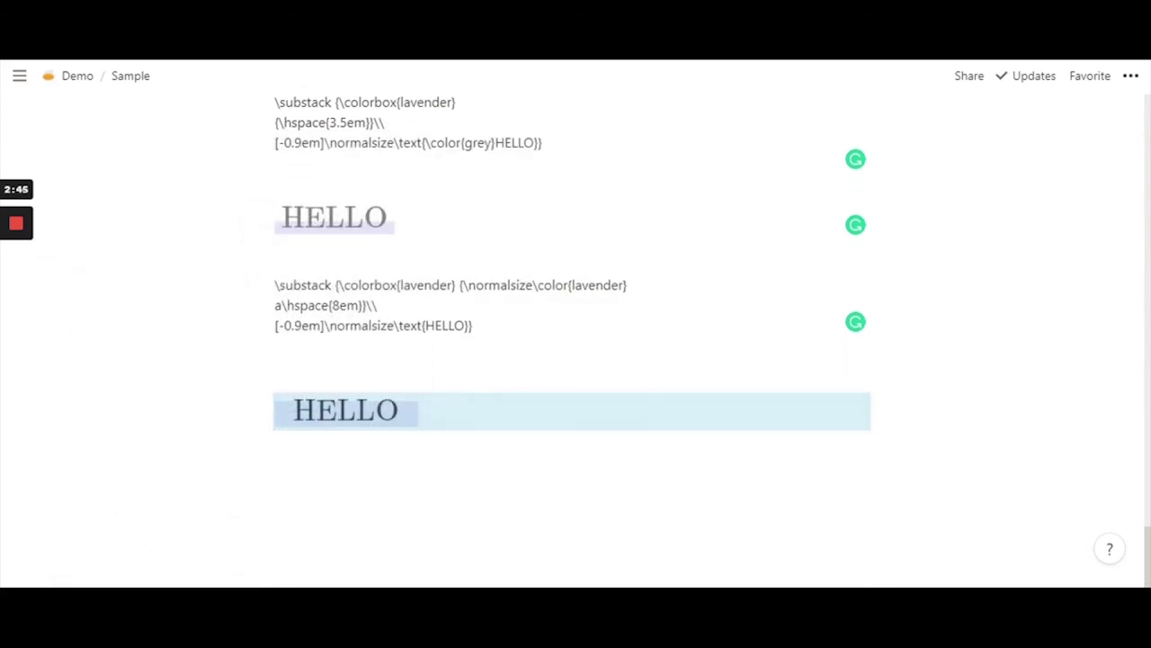
click(341, 447)
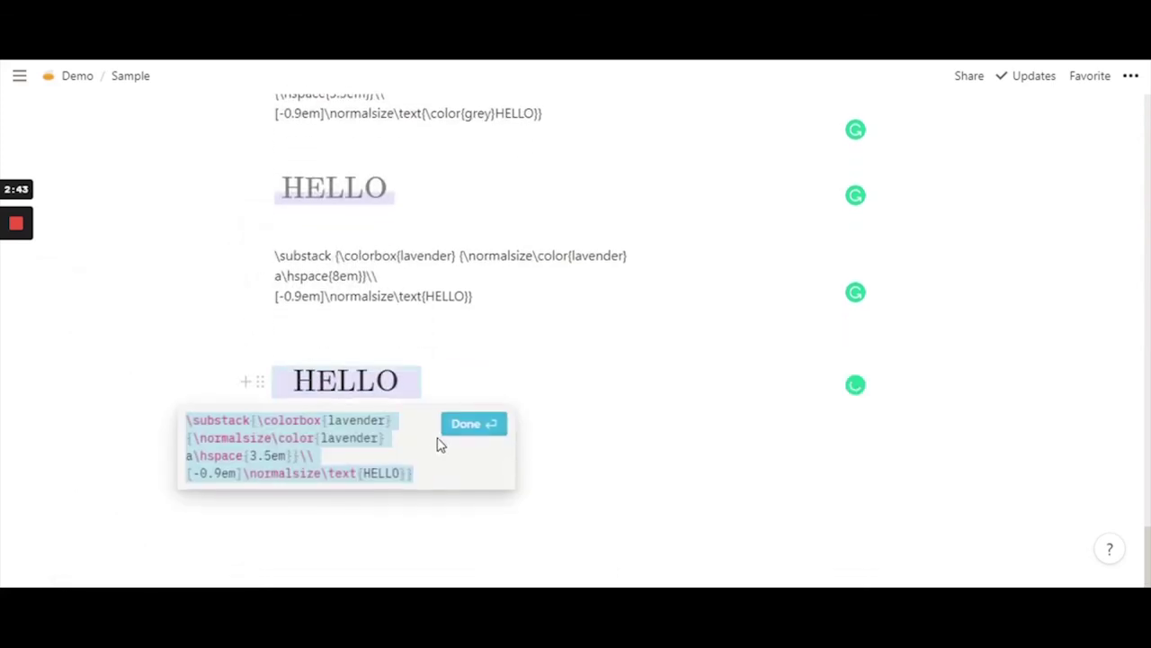
click(387, 385)
click(450, 432)
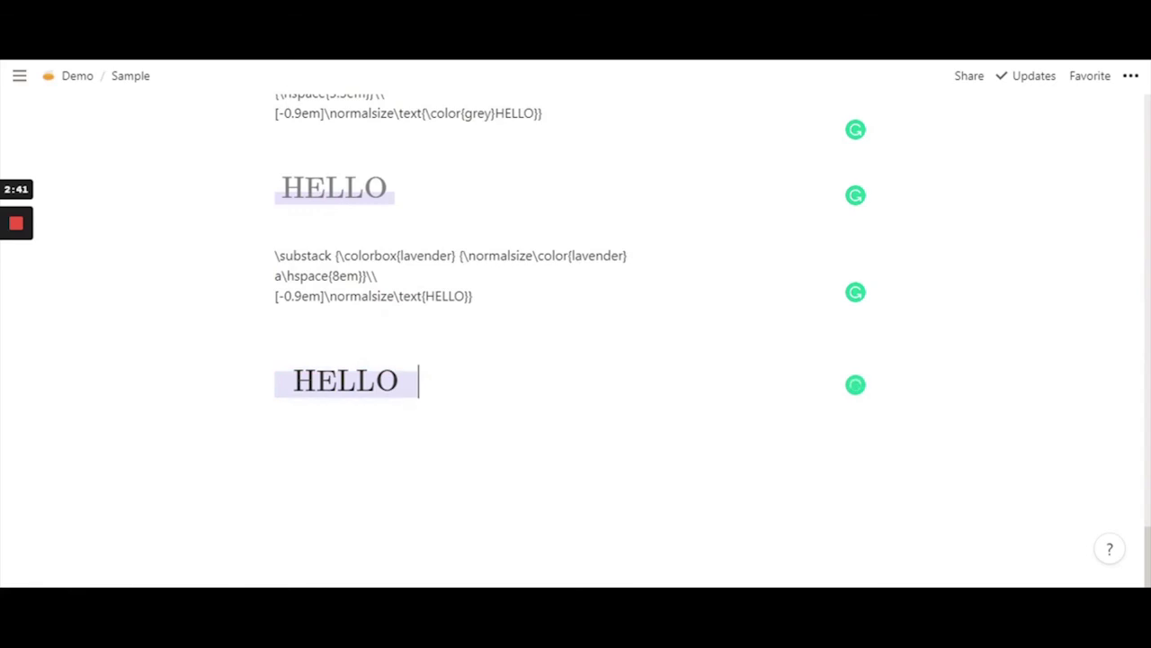
key(Down)
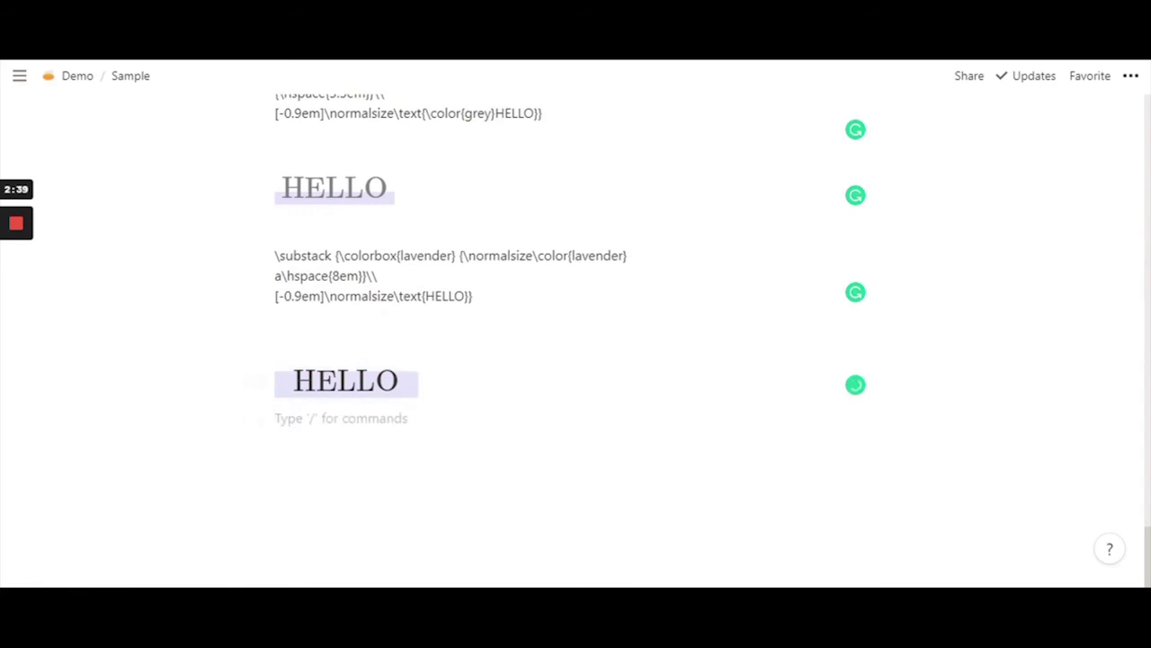
- Append \\ to the heading's HELLO equation, followed by a copy of its whole \substack formula
click(345, 381)
click(314, 457)
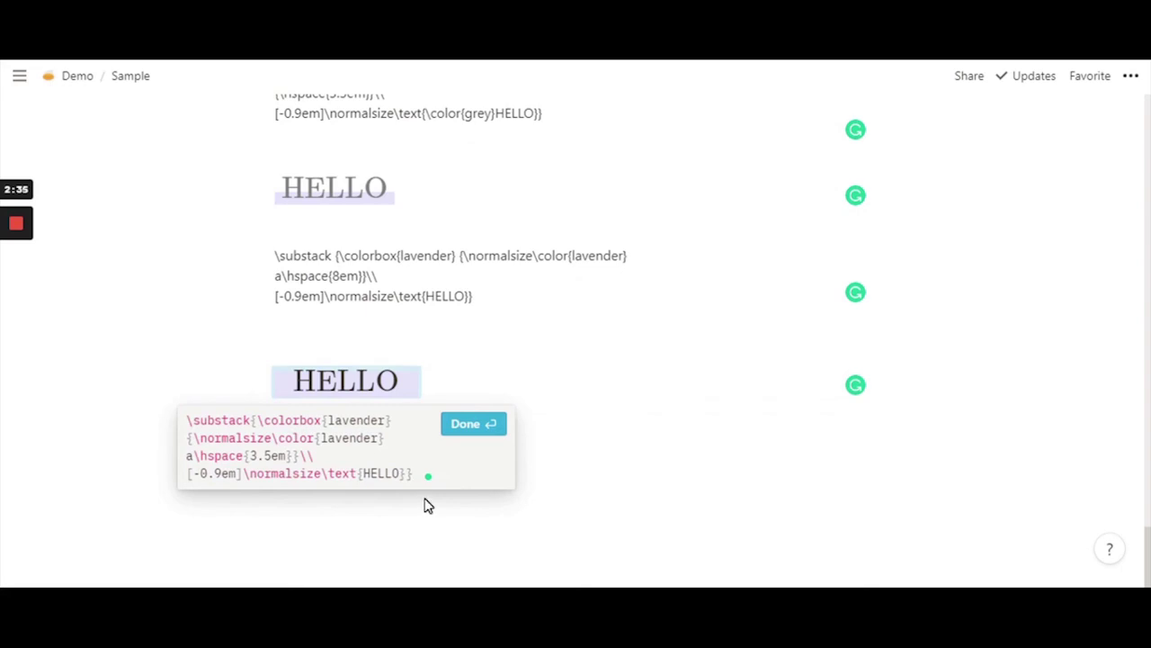
text(\\)
drag(186, 420, 413, 473)
key(ctrl+c)
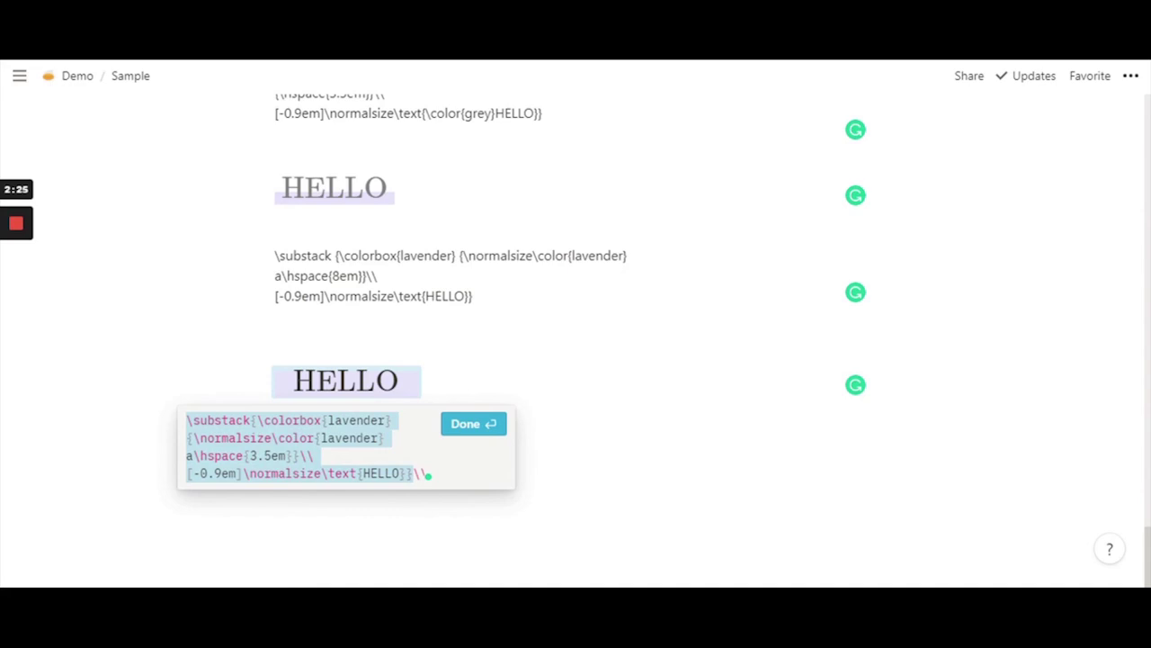
click(440, 480)
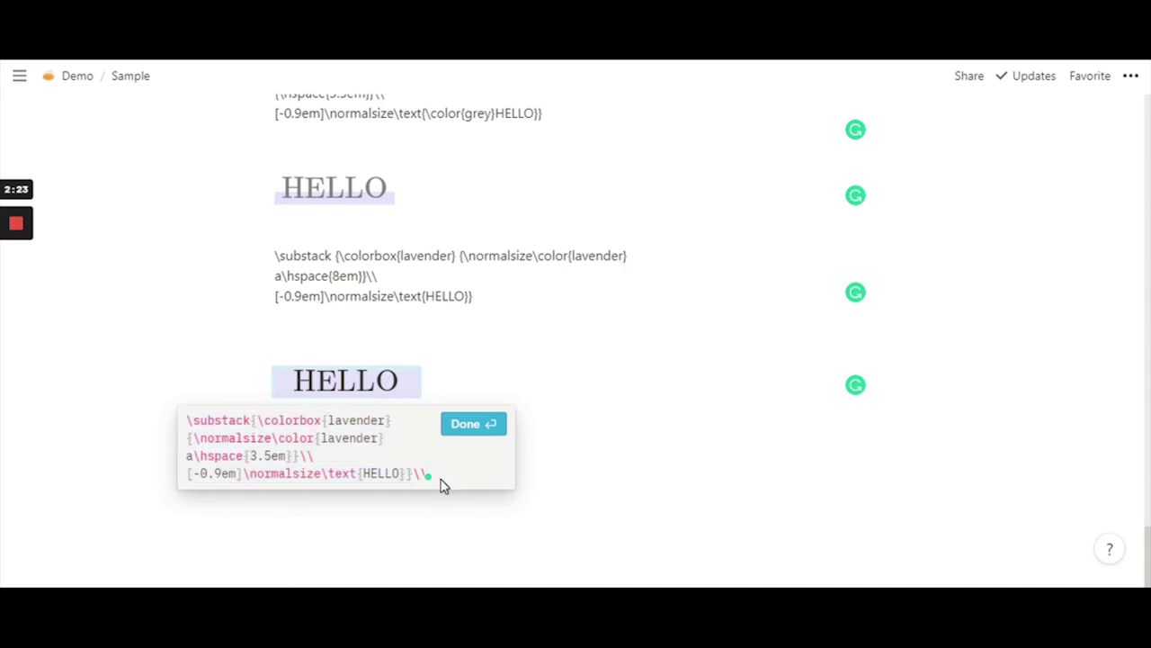
key(ctrl+v)
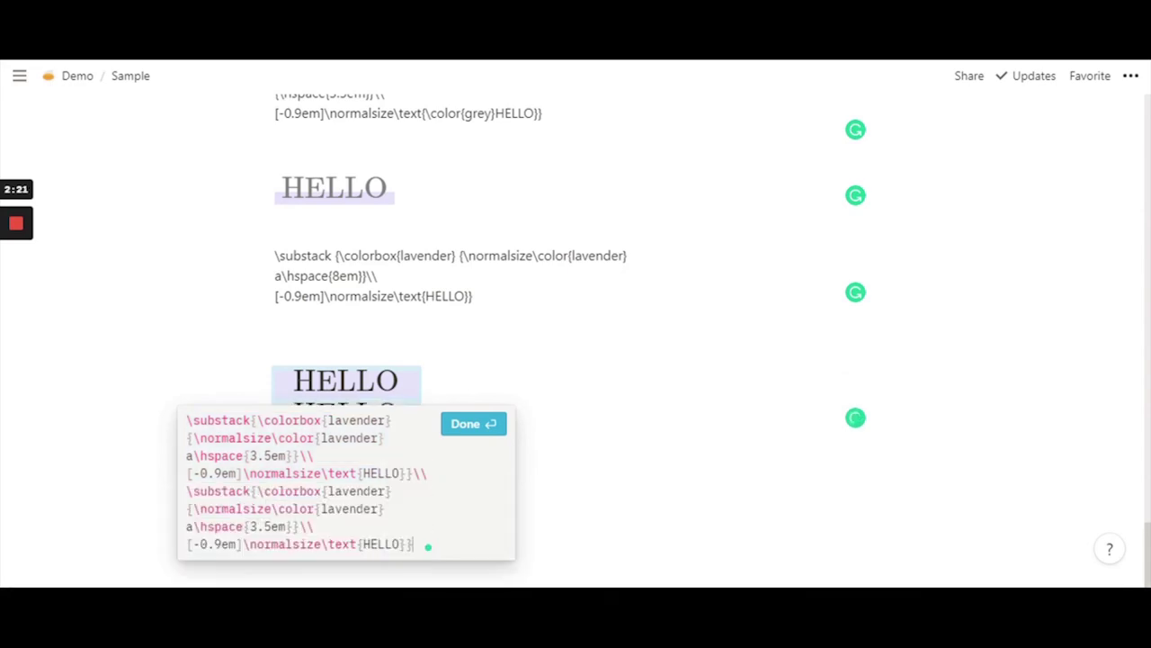
- Replace HELLO with THERE in the second \substack formula of the heading equation and apply the change
drag(363, 544, 400, 544)
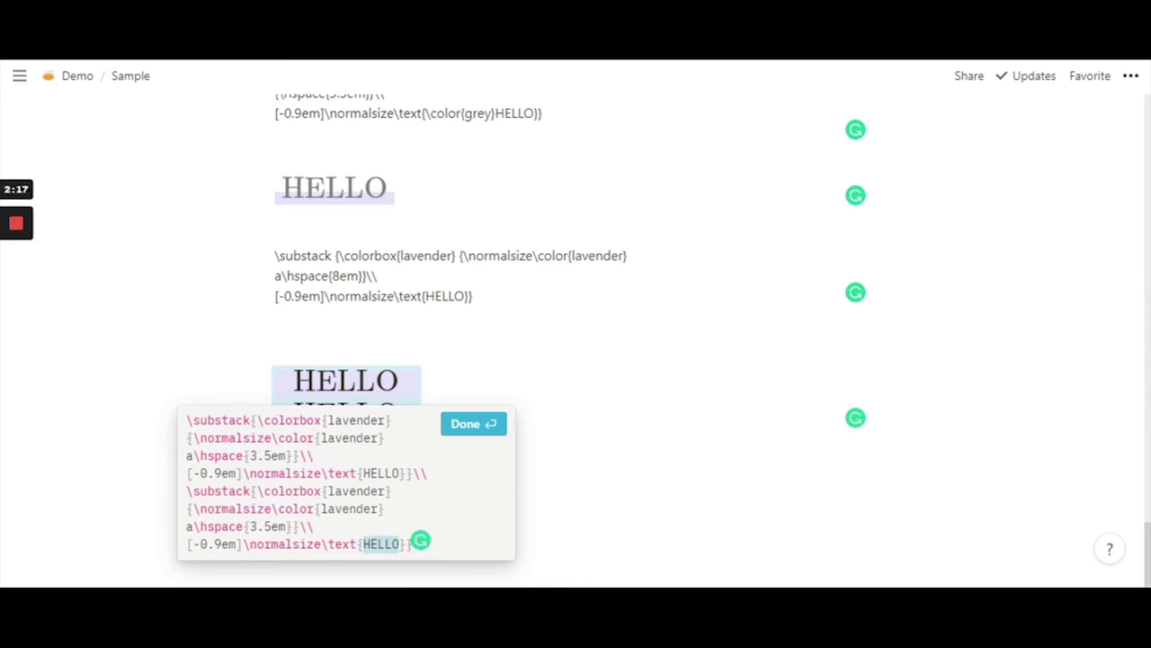
text(THERE)
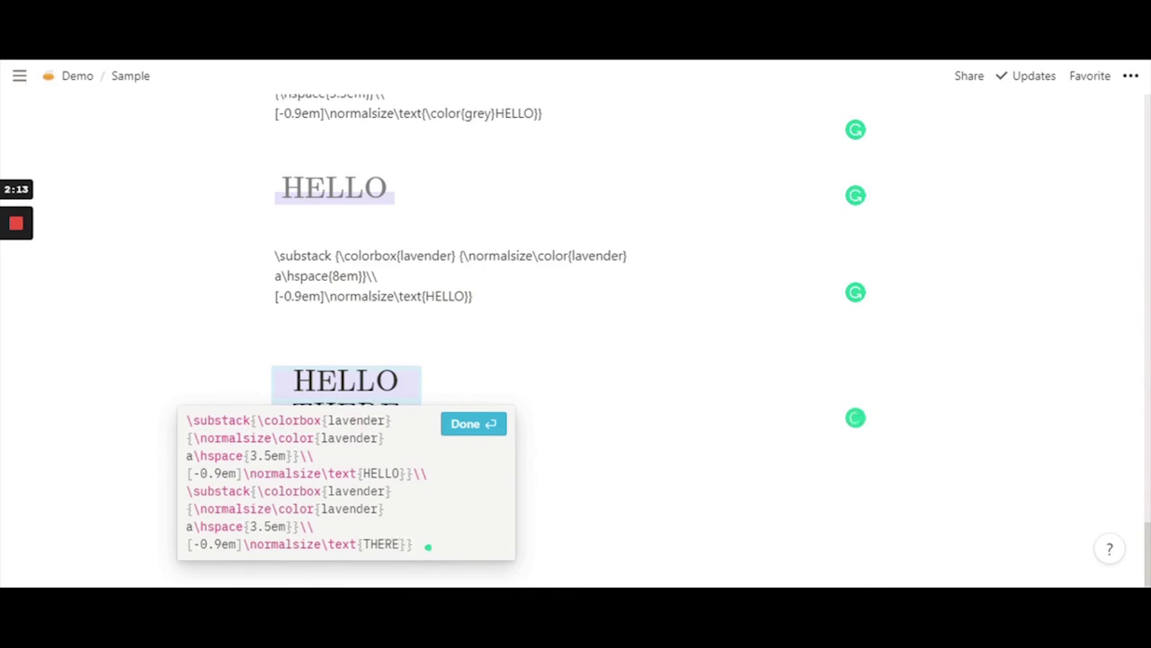
click(469, 429)
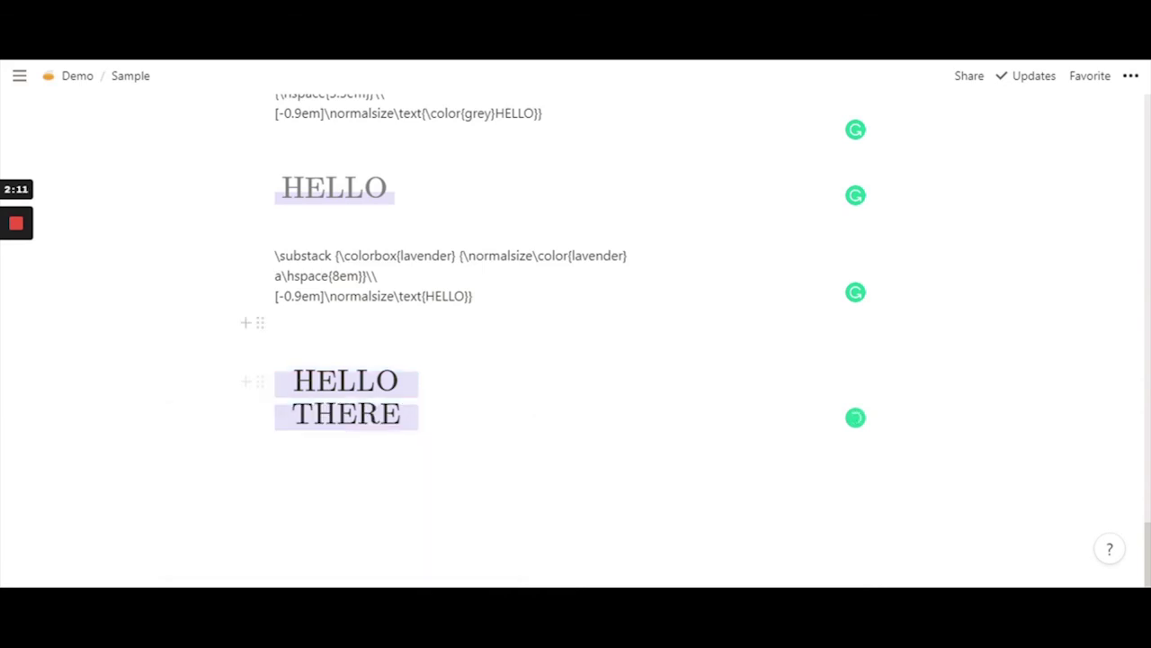
- Examine the \text, \normalsize, [-0.9em] and \hspace parts of the THERE formula in the two-line equation
click(347, 400)
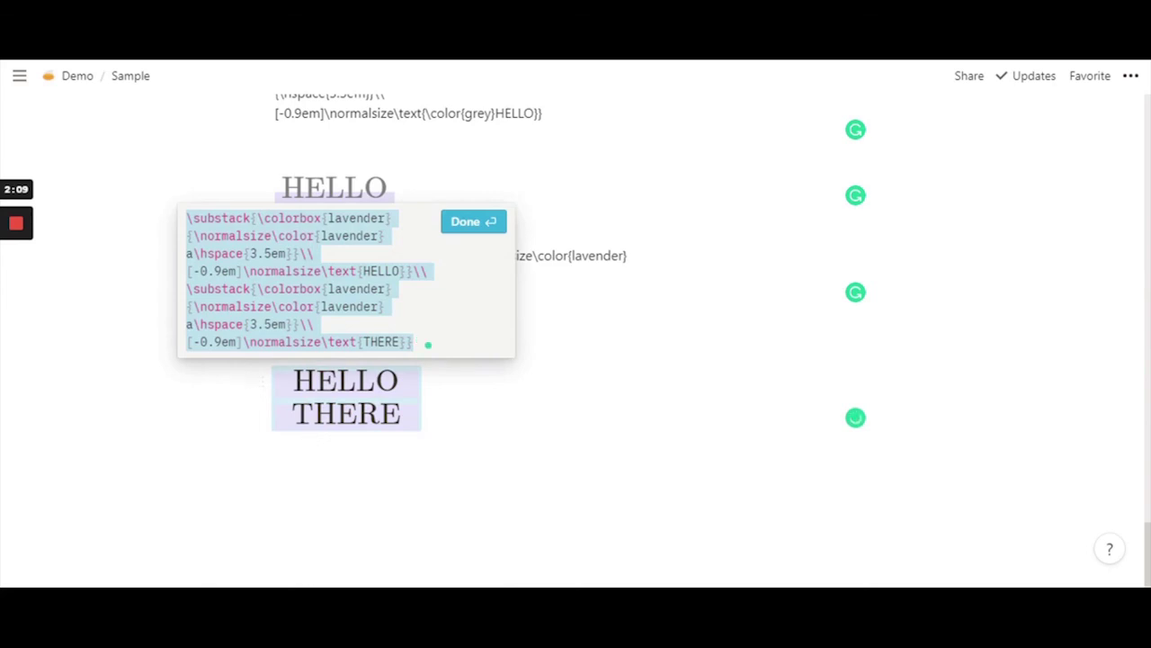
click(307, 307)
click(362, 342)
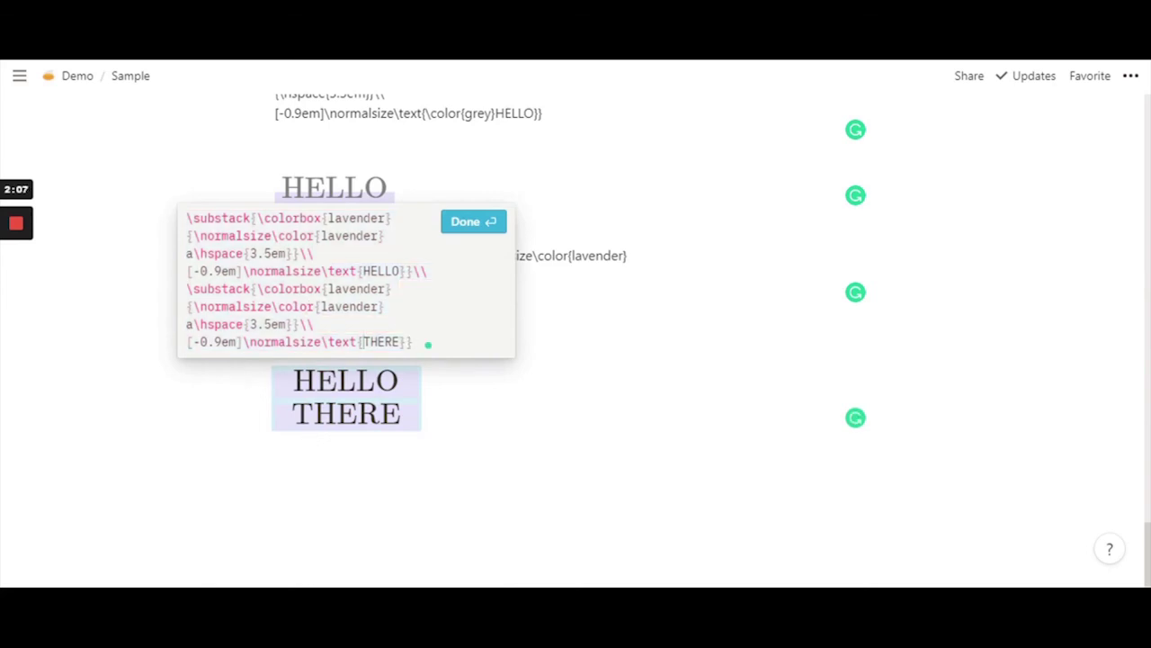
drag(250, 342, 349, 342)
drag(236, 342, 293, 324)
click(192, 342)
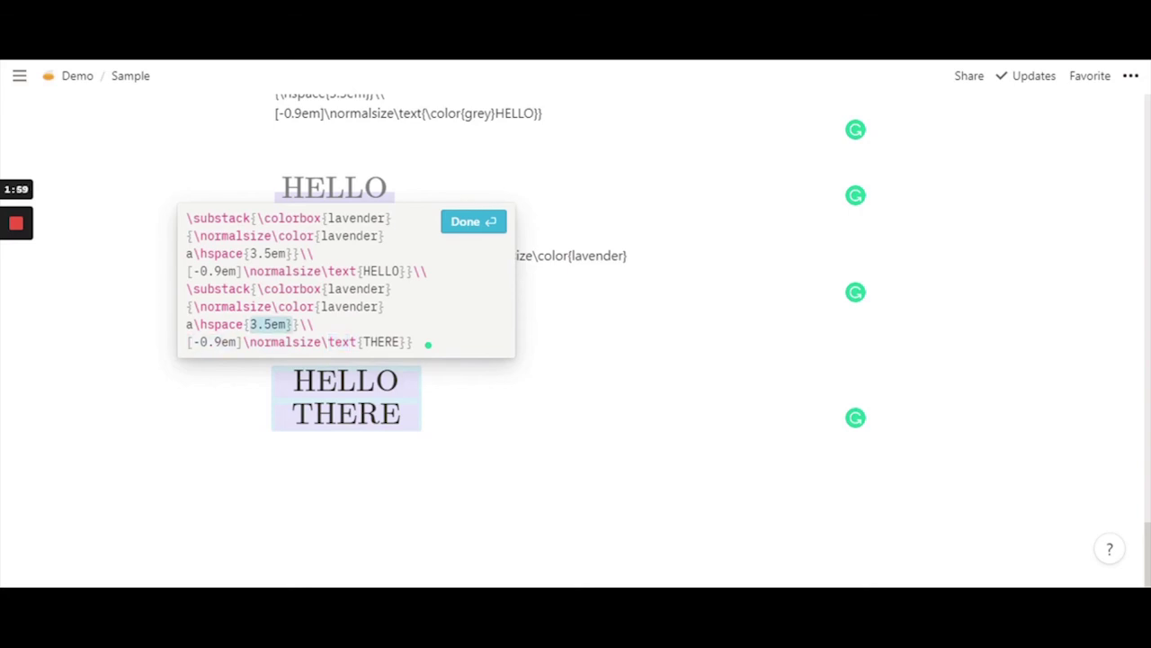
click(214, 324)
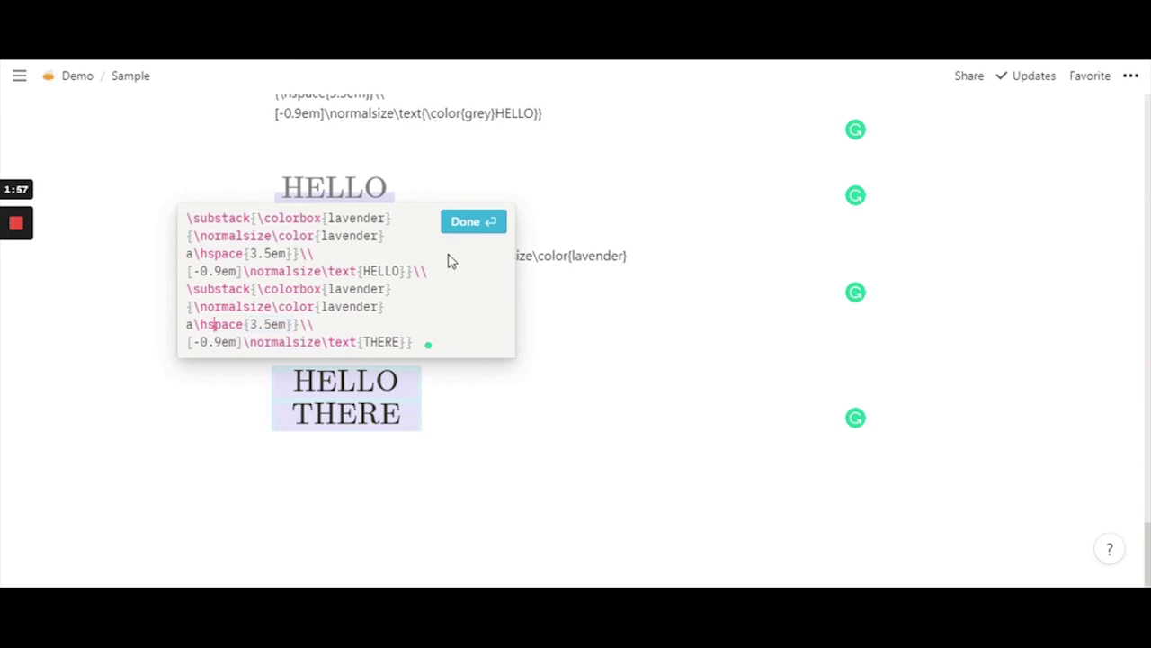
- Examine the \color and \colorbox lavender settings of the THERE formula and close the equation
drag(370, 306, 335, 306)
click(363, 289)
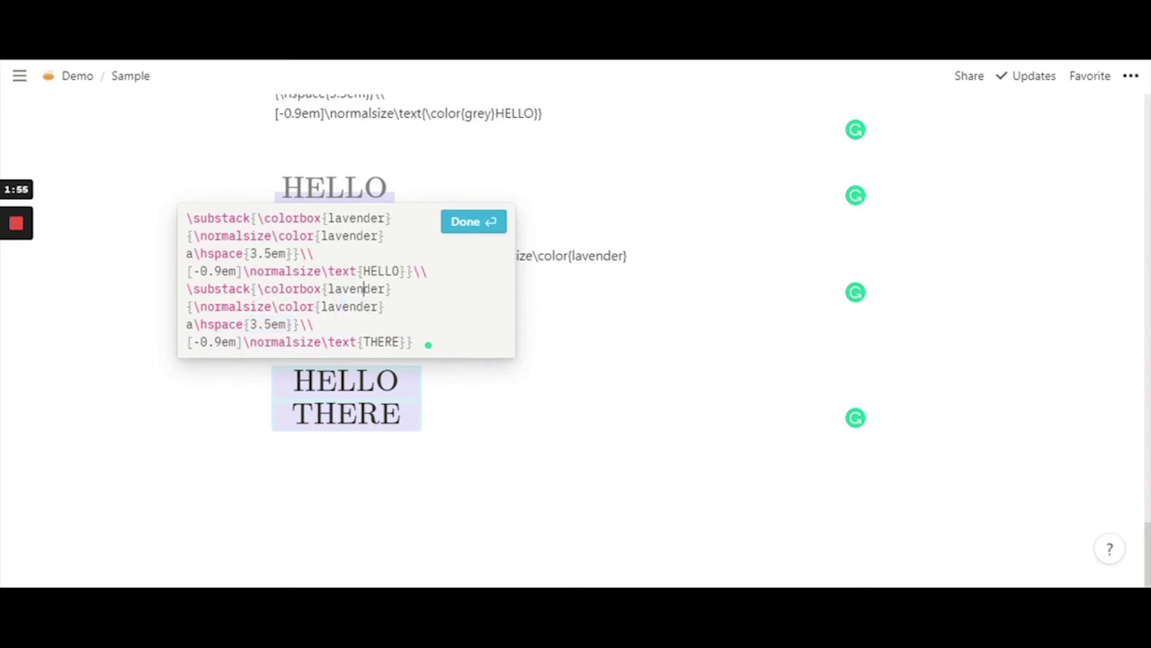
click(466, 223)
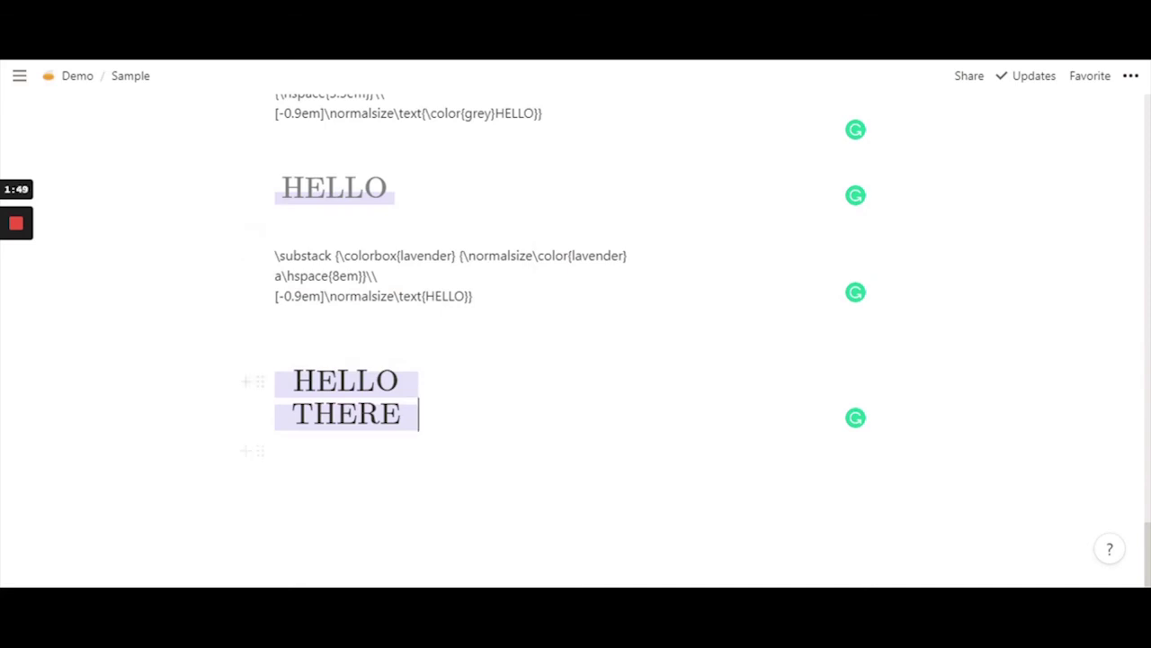
- Compare the two-line HELLO THERE highlight with its formula by repeatedly opening and closing the equation
drag(281, 275, 274, 275)
click(323, 406)
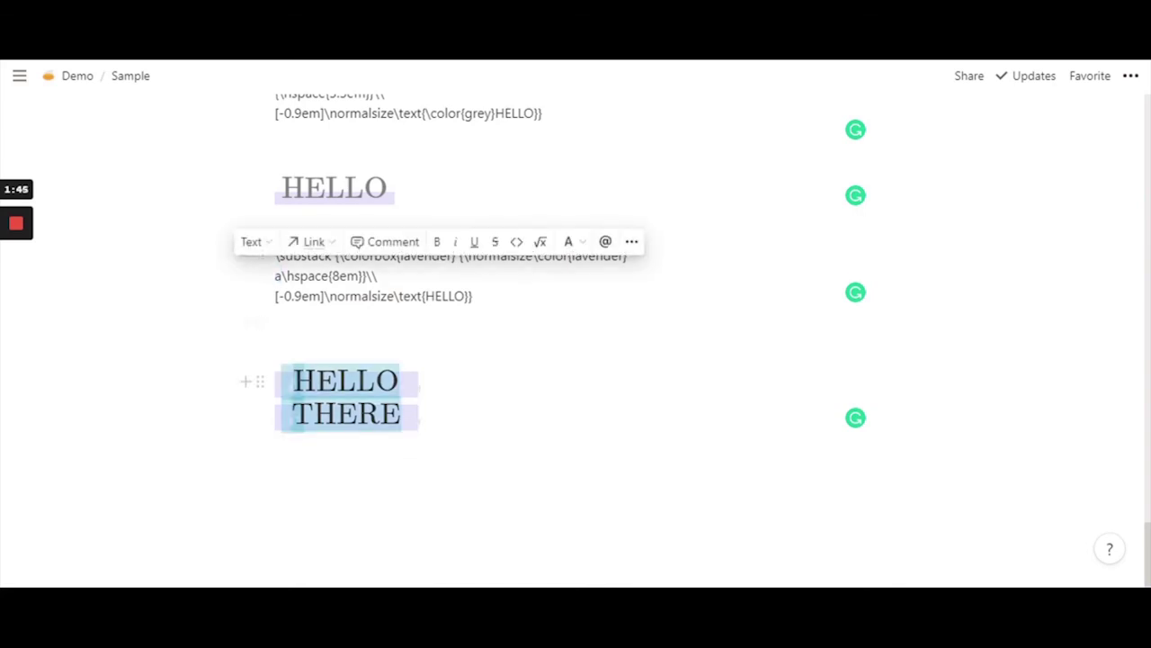
click(324, 409)
click(321, 383)
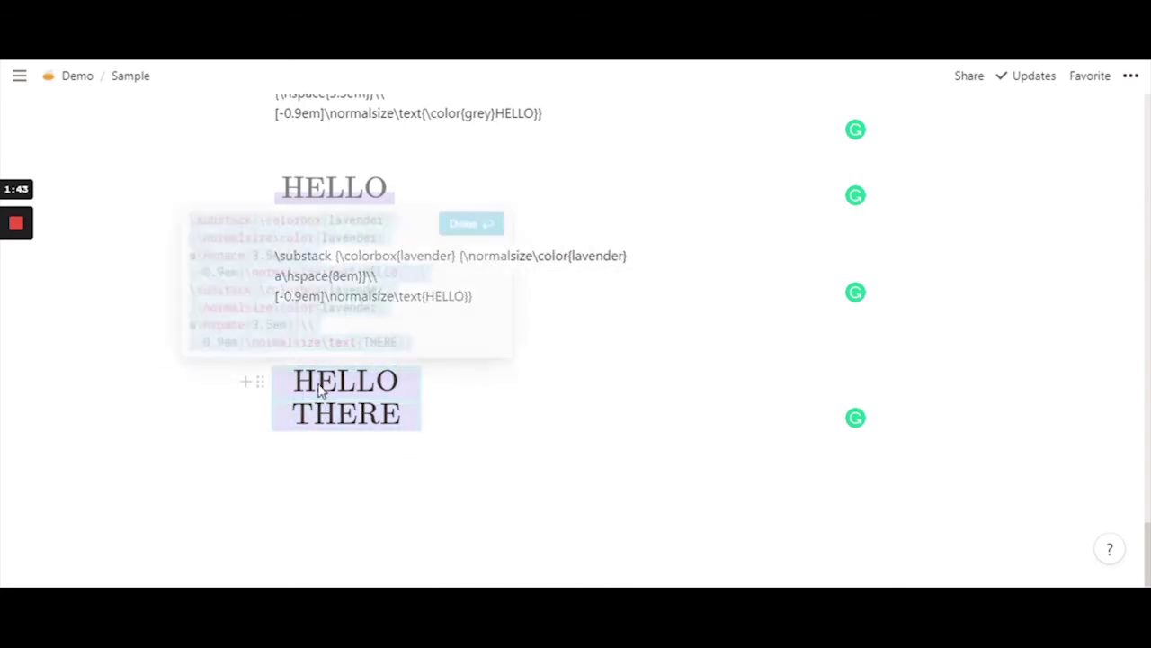
key(Return)
click(320, 423)
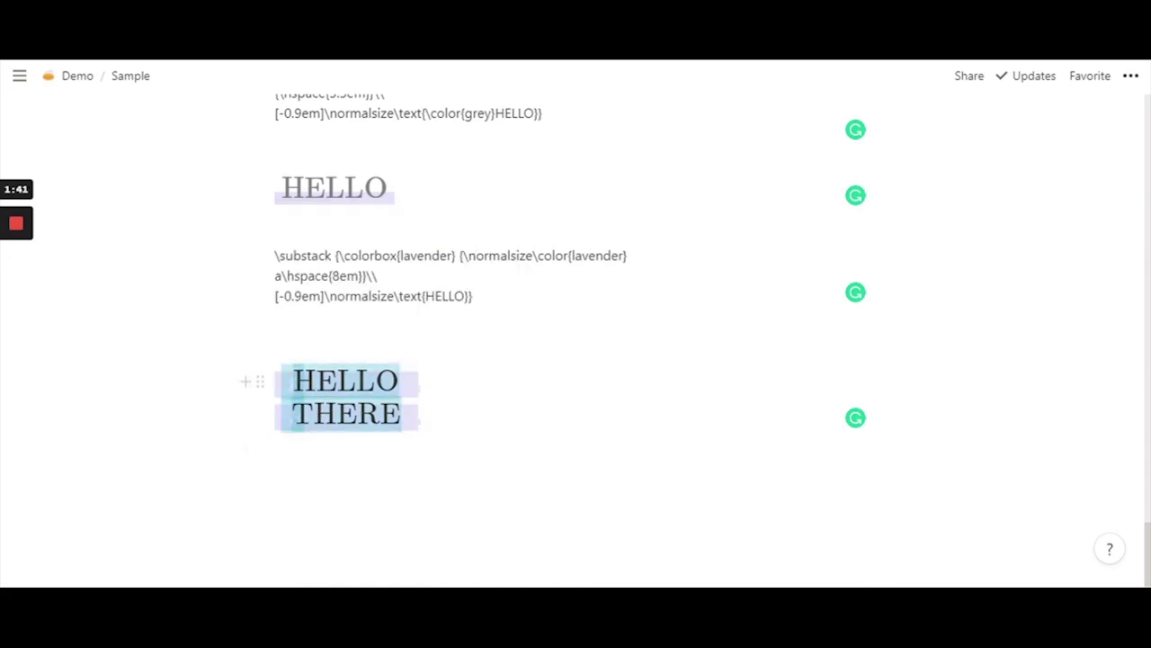
key(Return)
click(298, 423)
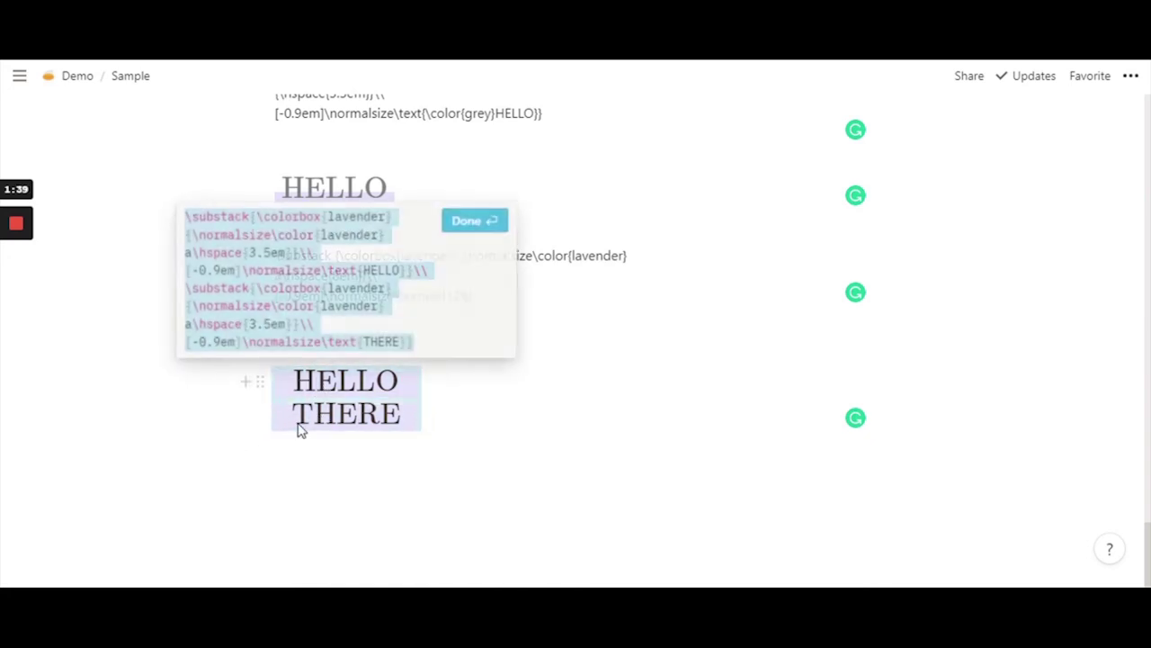
click(306, 464)
click(305, 414)
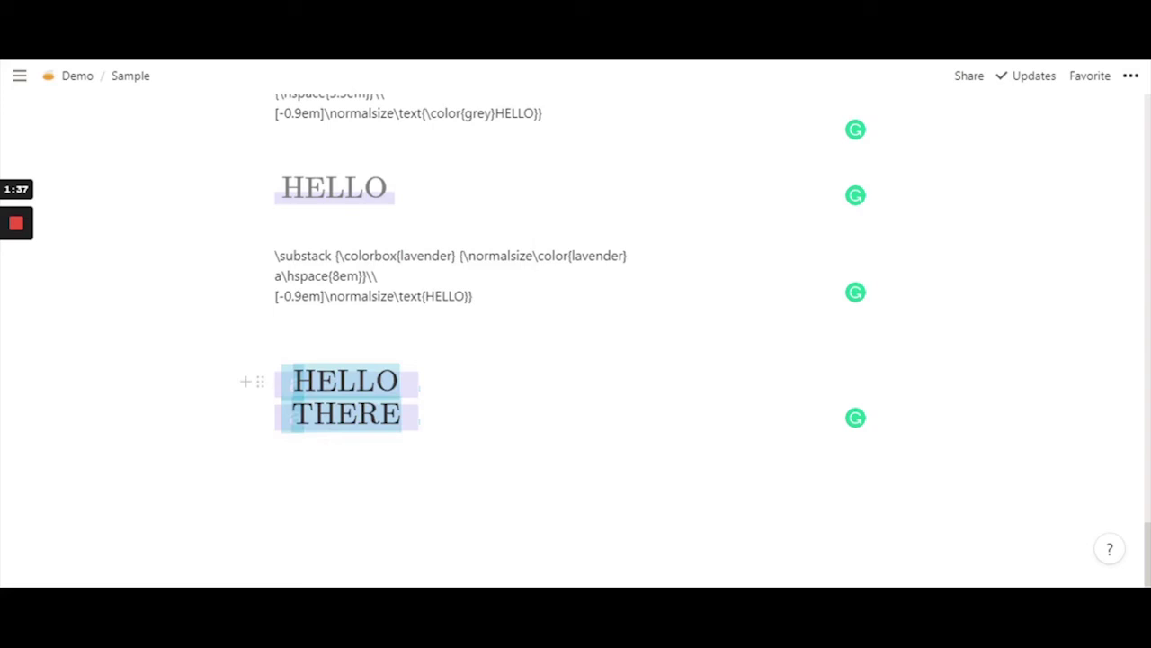
key(Return)
click(297, 423)
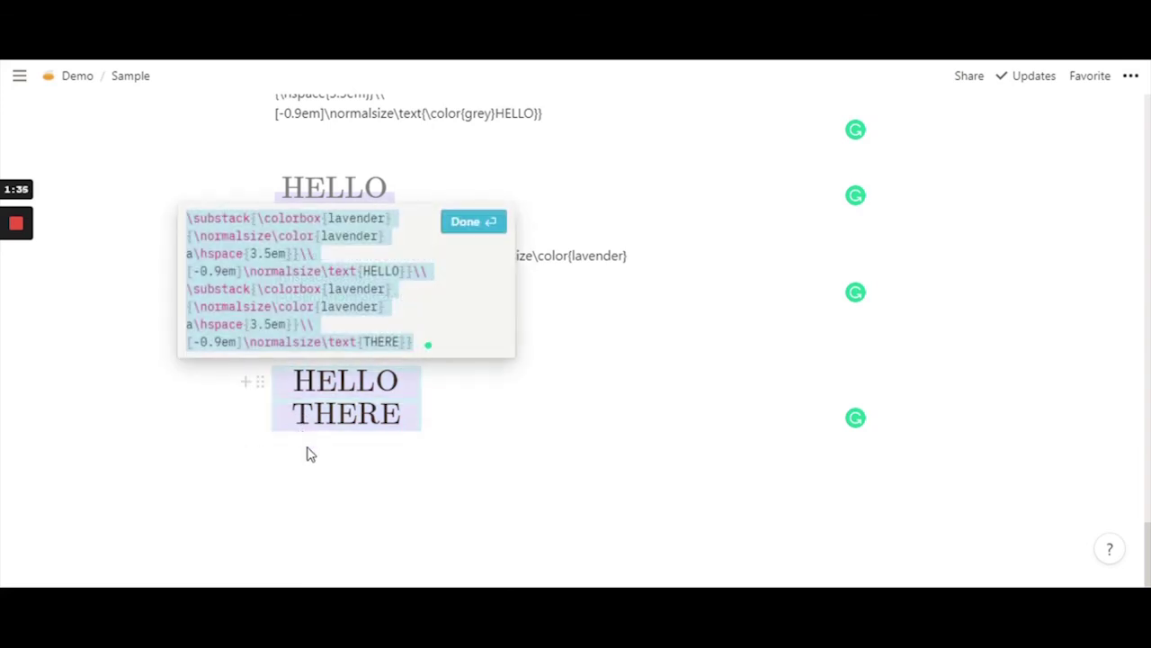
key(Return)
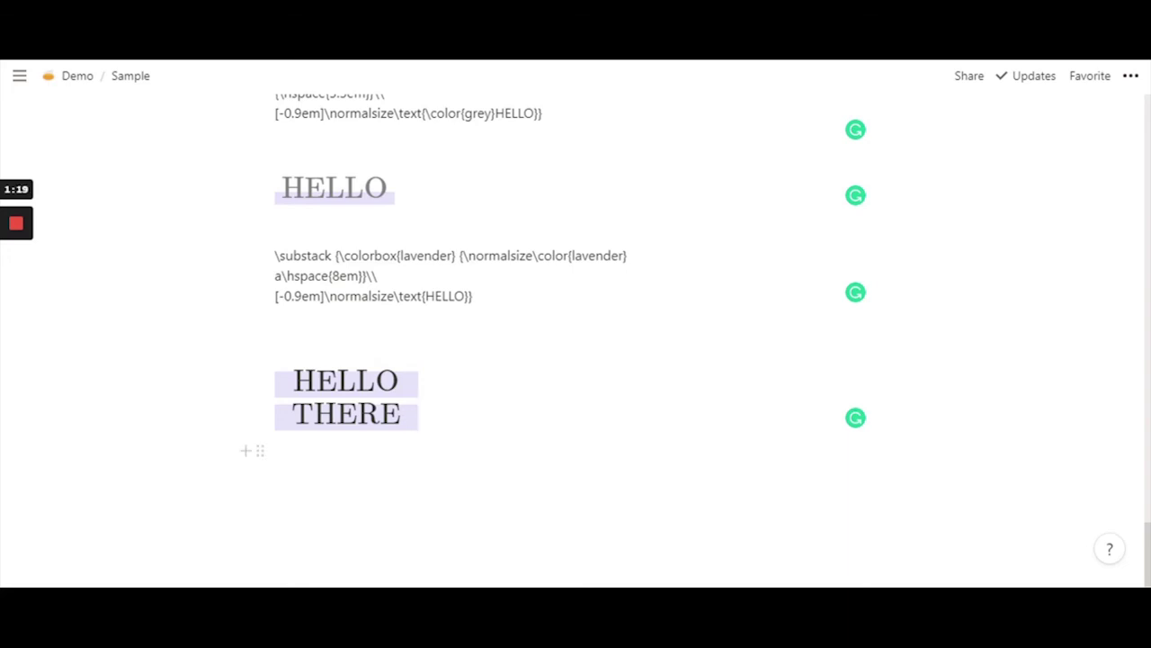
- Examine the [-0.9em] offset of the HELLO line in the two-line equation, close it and review the offset highlight examples
click(346, 396)
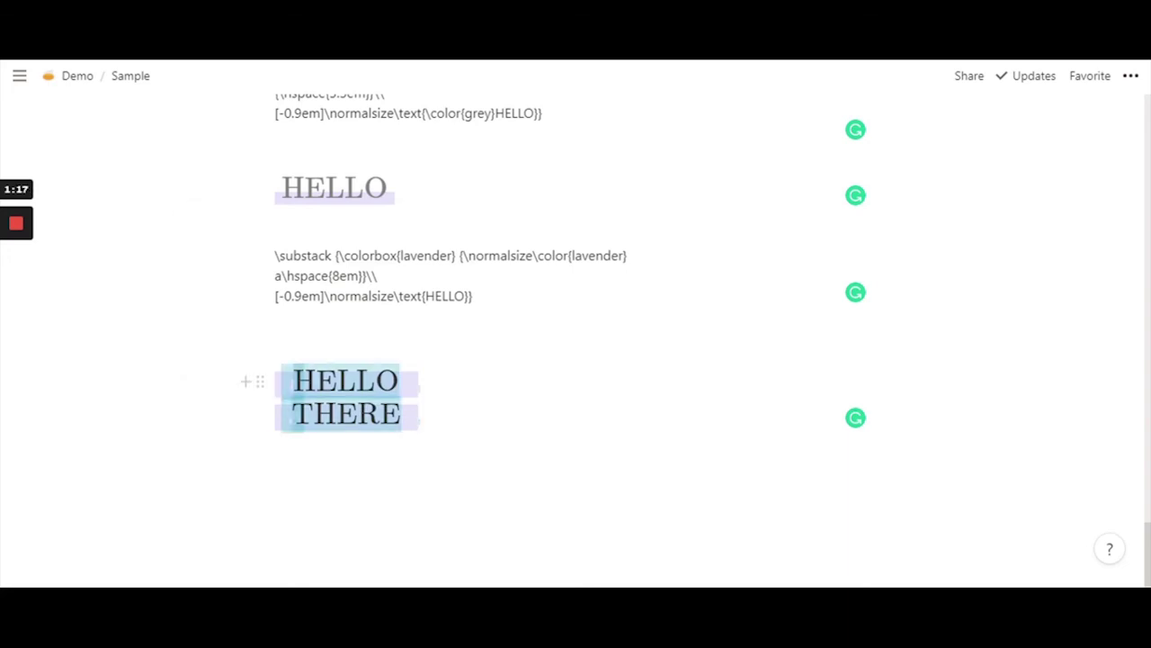
key(Return)
click(227, 271)
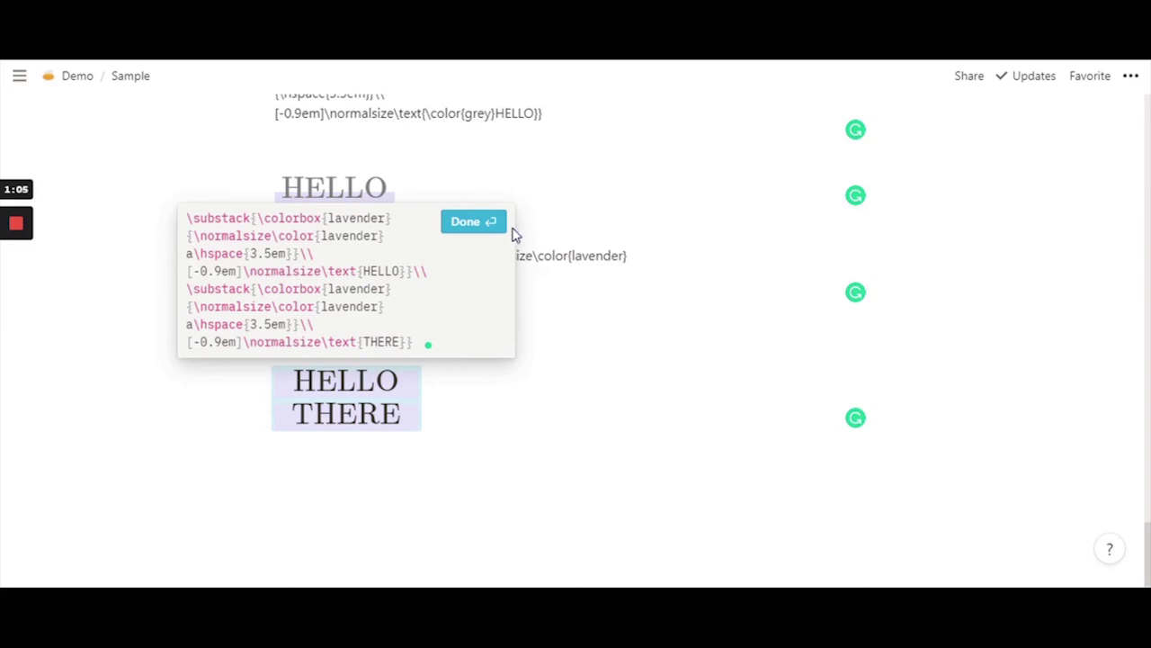
click(480, 232)
key(Return)
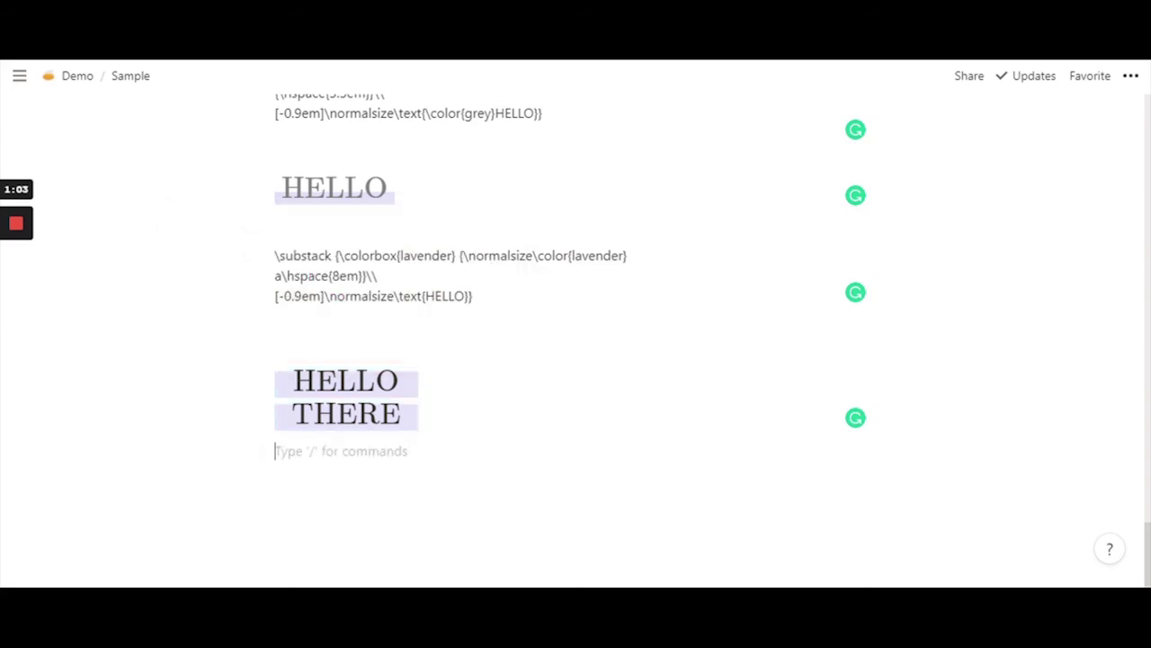
scroll(571, 341, up, 2)
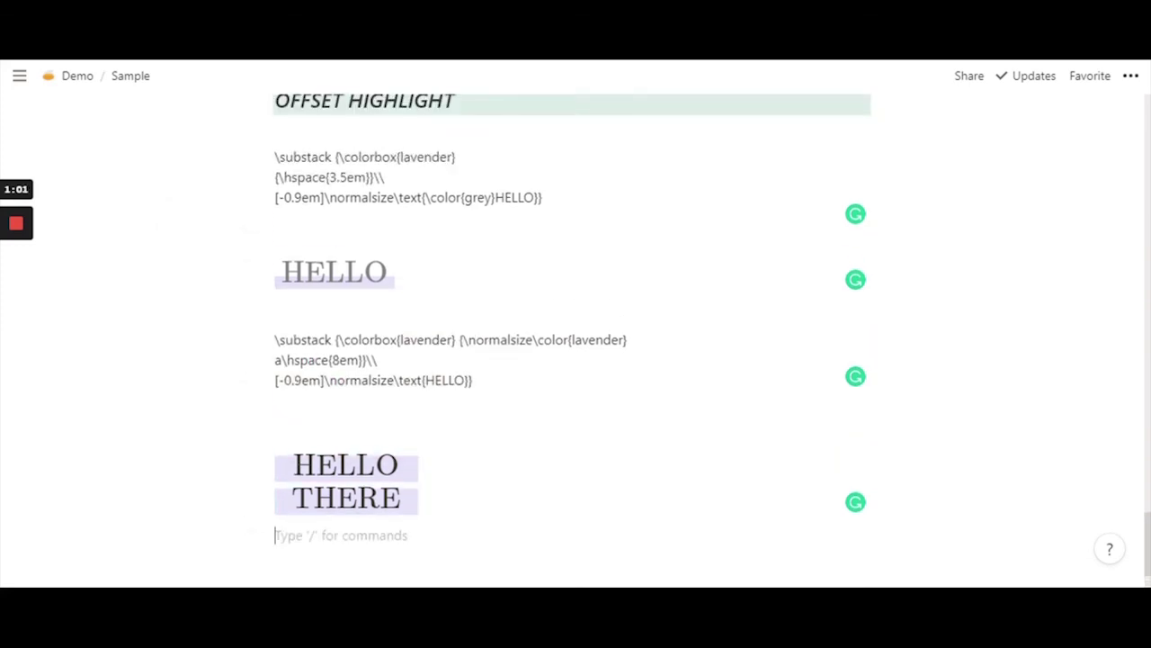